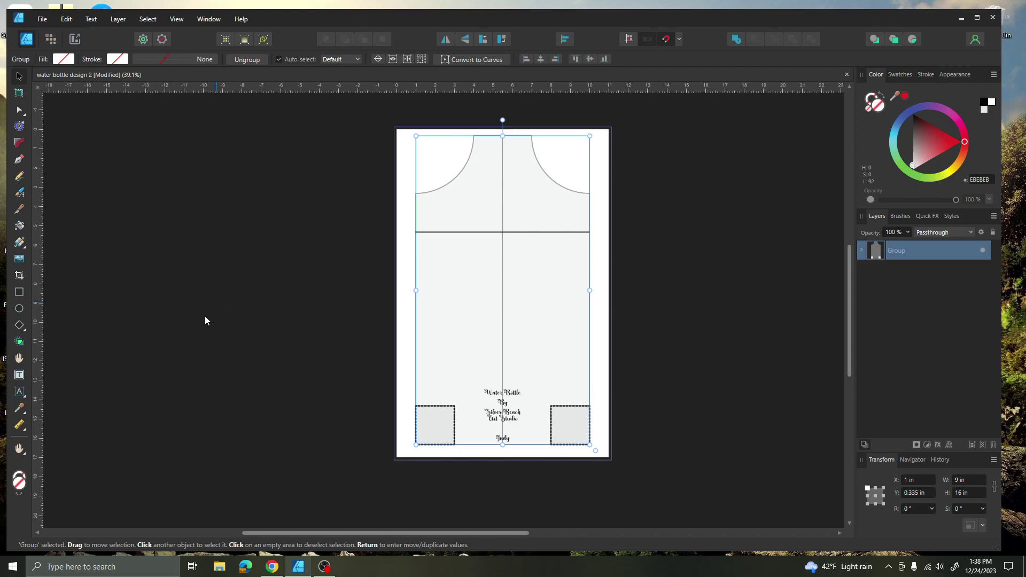
# Create a new document in centimetres with a page width of 19 cm and a height of 27.7 cm.
pyautogui.click(42, 20)
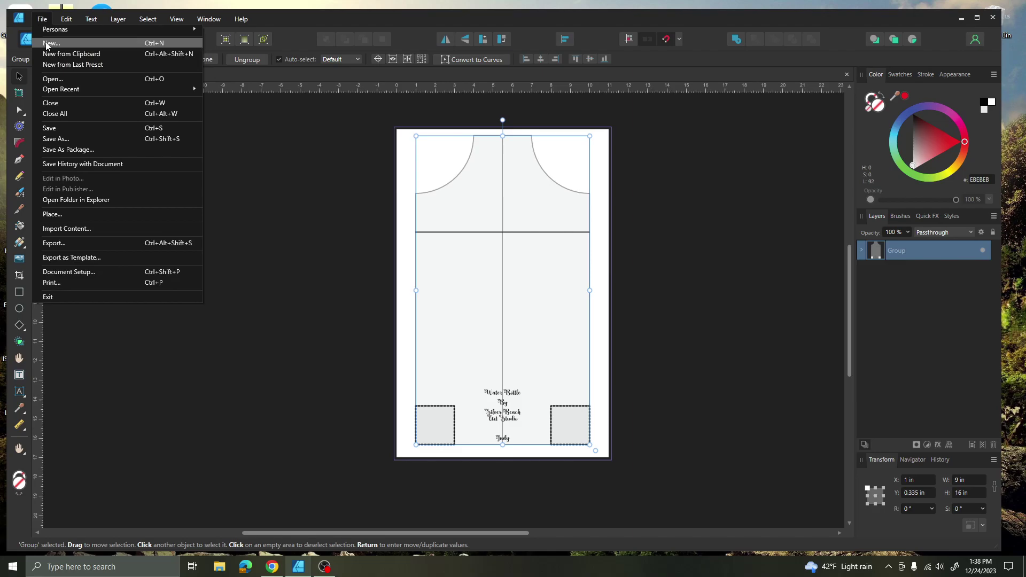
pyautogui.click(47, 44)
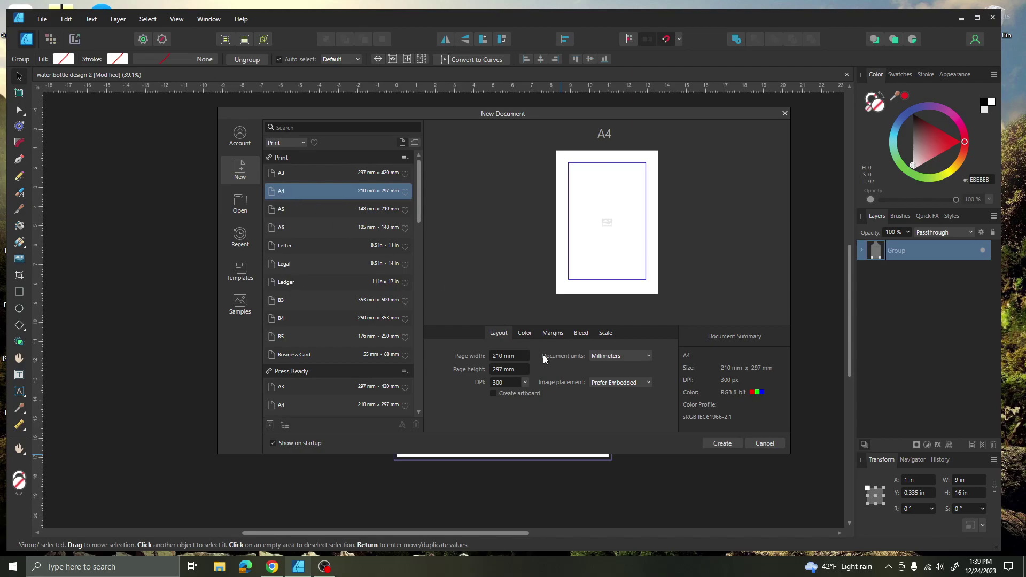
pyautogui.click(649, 355)
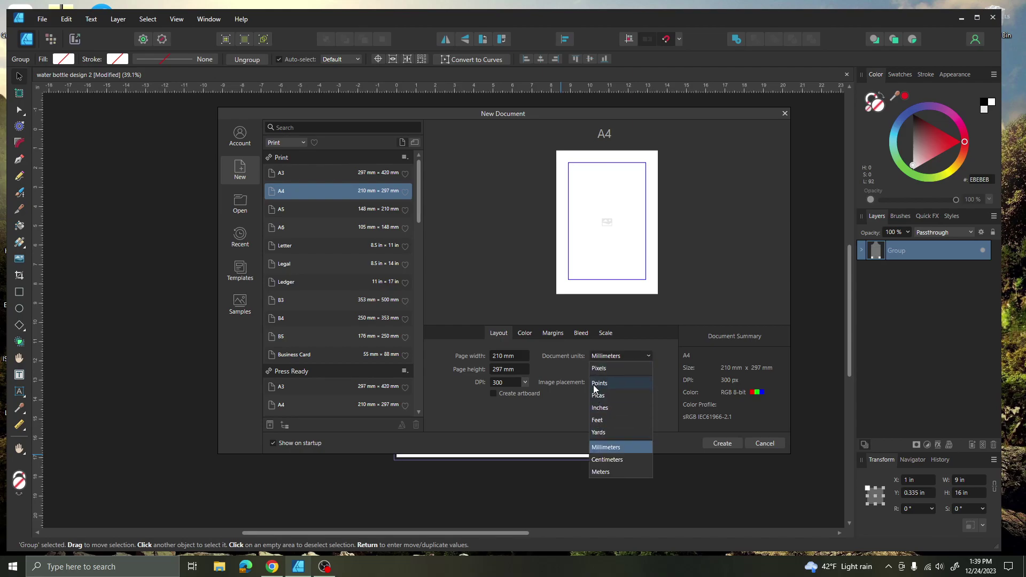
pyautogui.click(597, 459)
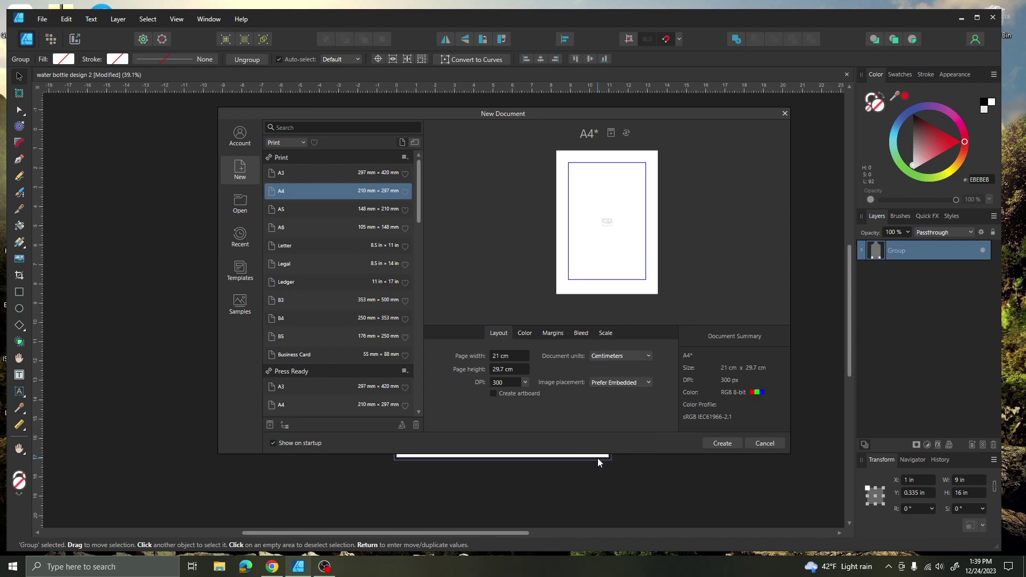
pyautogui.click(498, 357)
pyautogui.write('19')
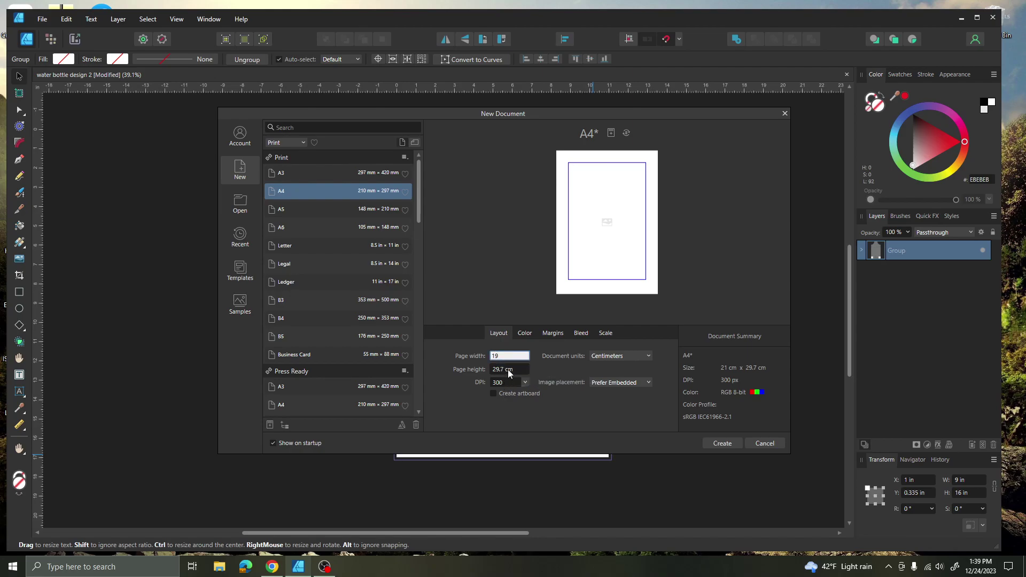
pyautogui.press('Tab')
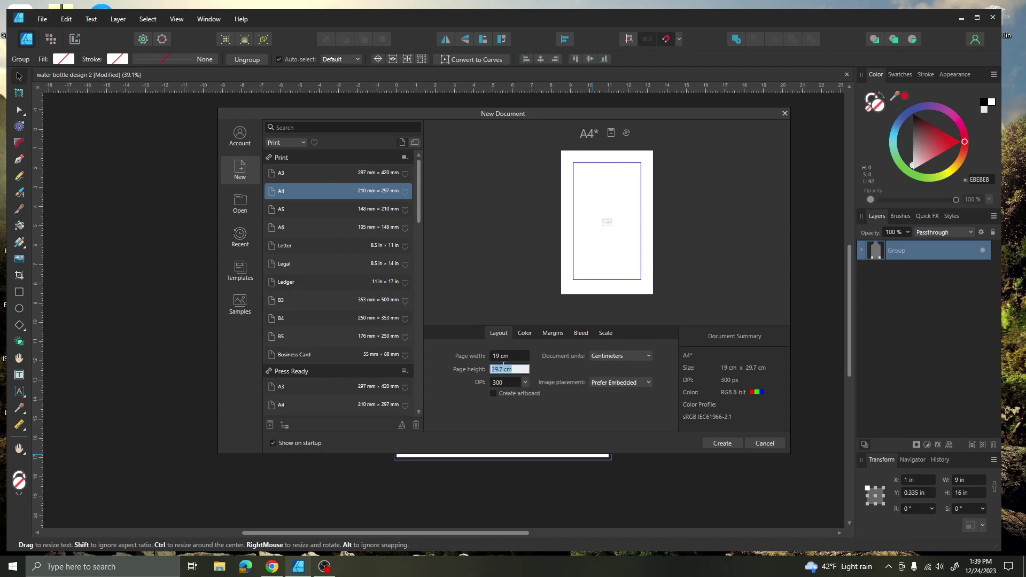
pyautogui.write('27.7')
pyautogui.click(722, 443)
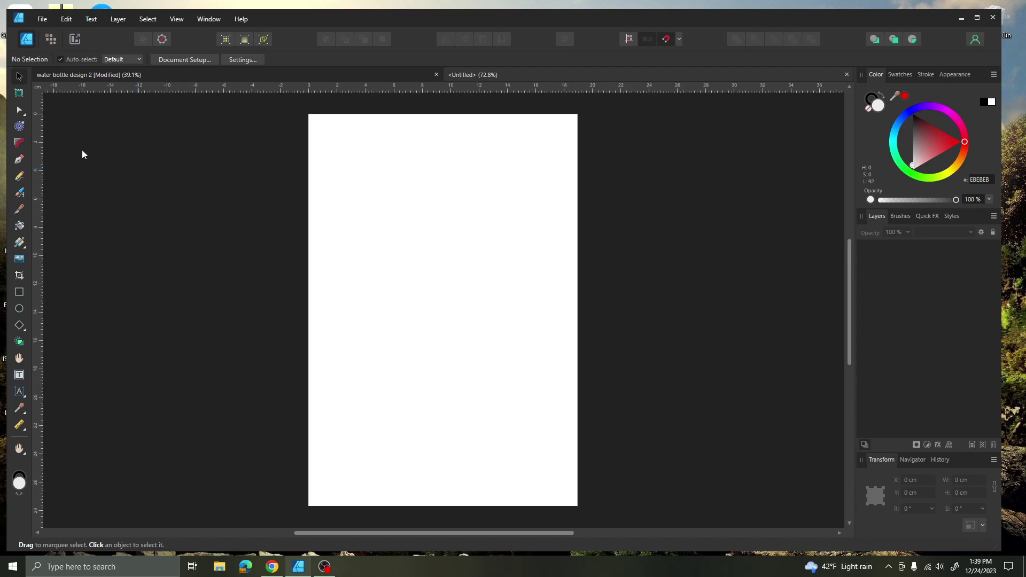
# Draw an artboard covering the whole page, 19 cm wide and 27.7 cm high.
pyautogui.click(19, 94)
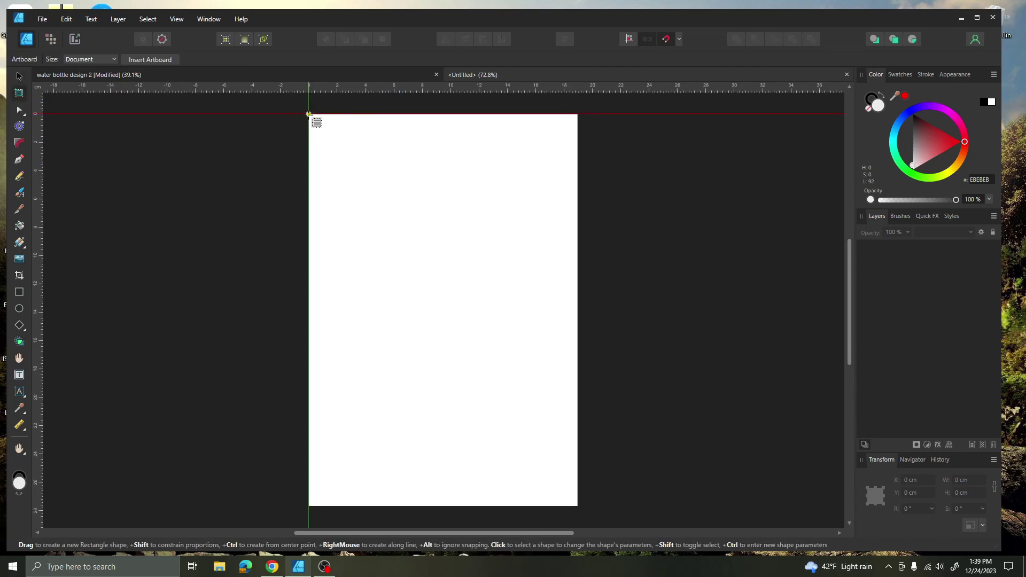
pyautogui.moveTo(308, 114); pyautogui.dragTo(578, 505)
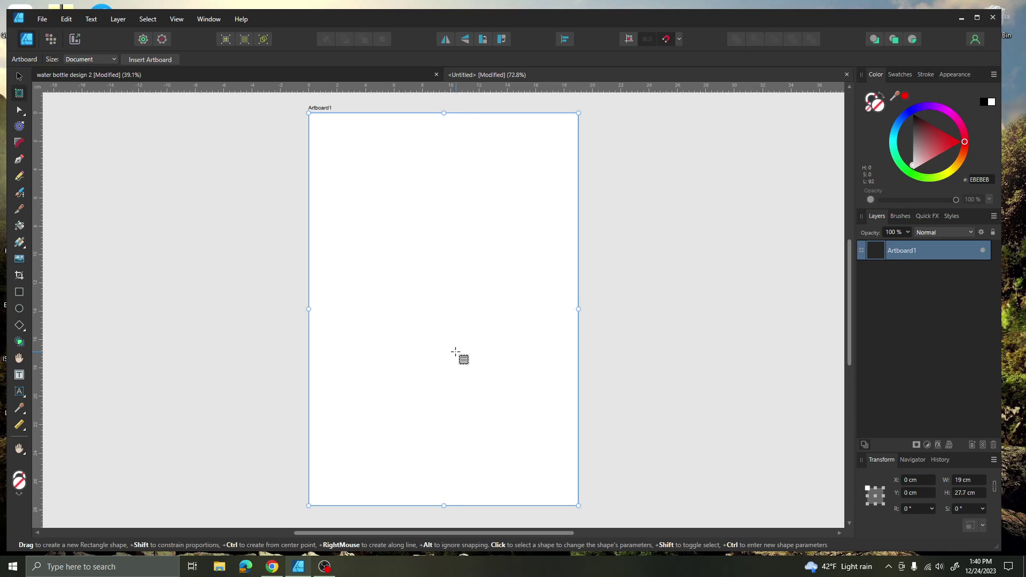
# Trace the artboard's four corners with the Pen tool as a closed rectangle and set its stroke width to 1 pt.
pyautogui.click(18, 159)
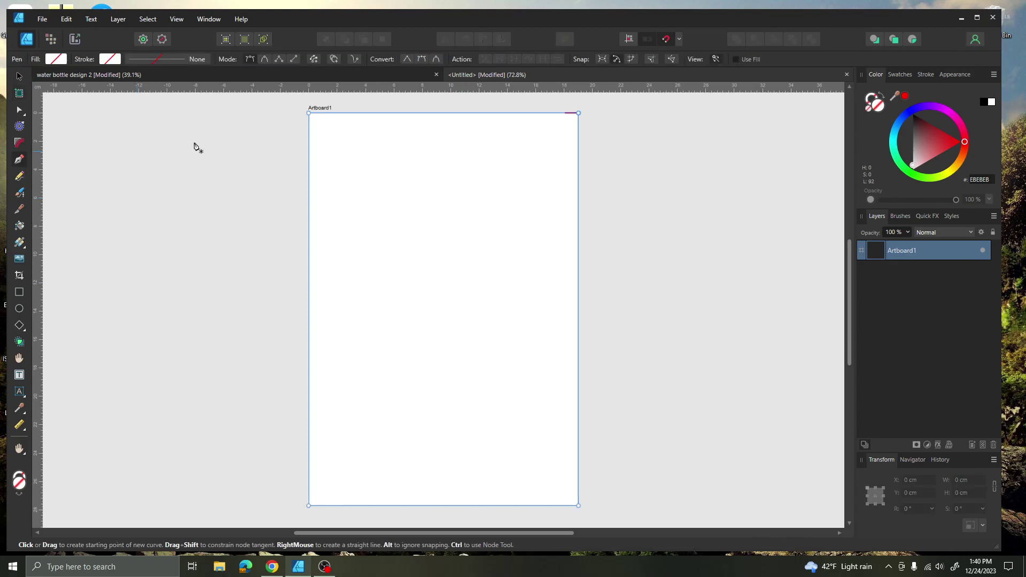
pyautogui.click(309, 113)
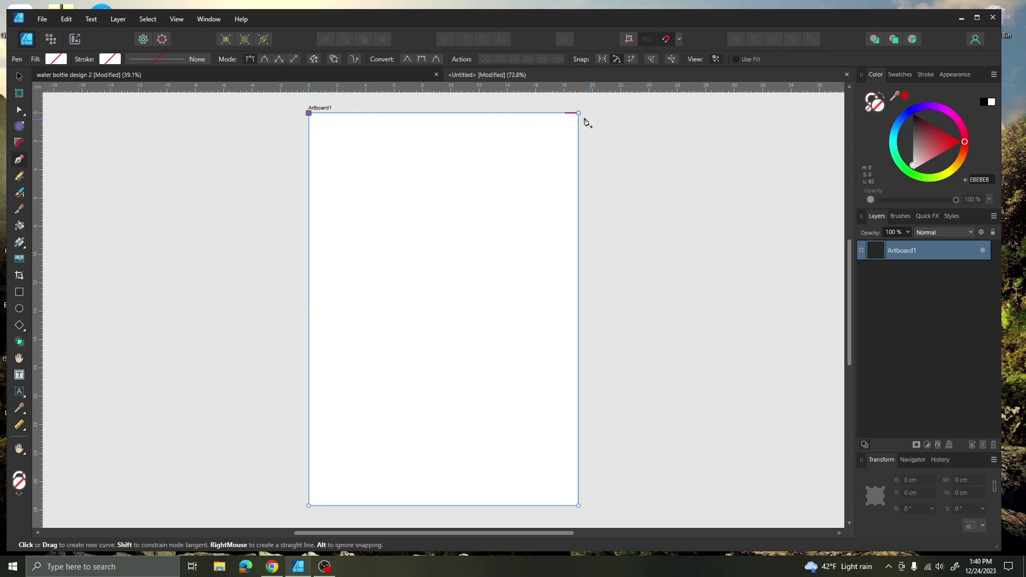
pyautogui.click(578, 112)
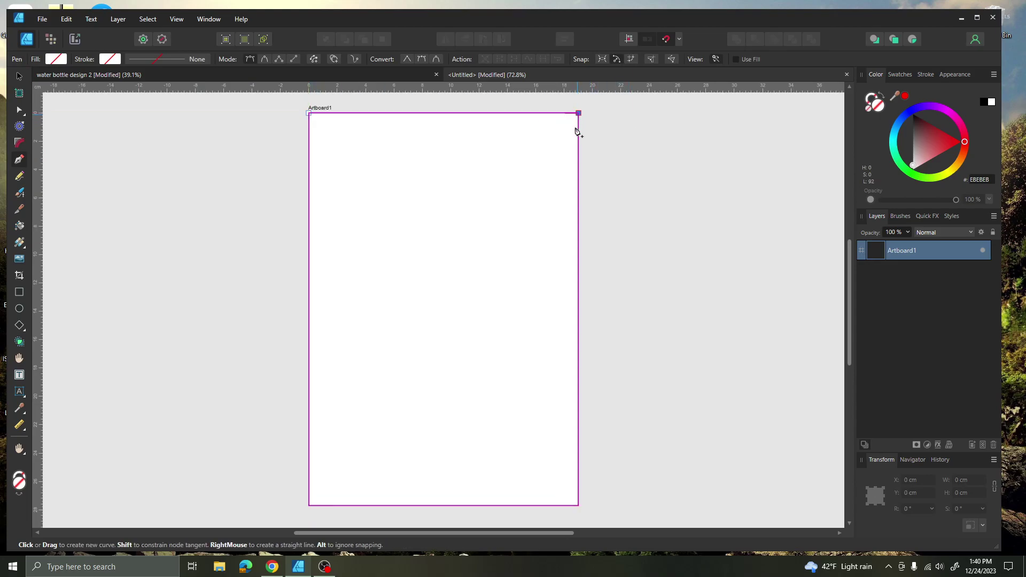
pyautogui.click(578, 506)
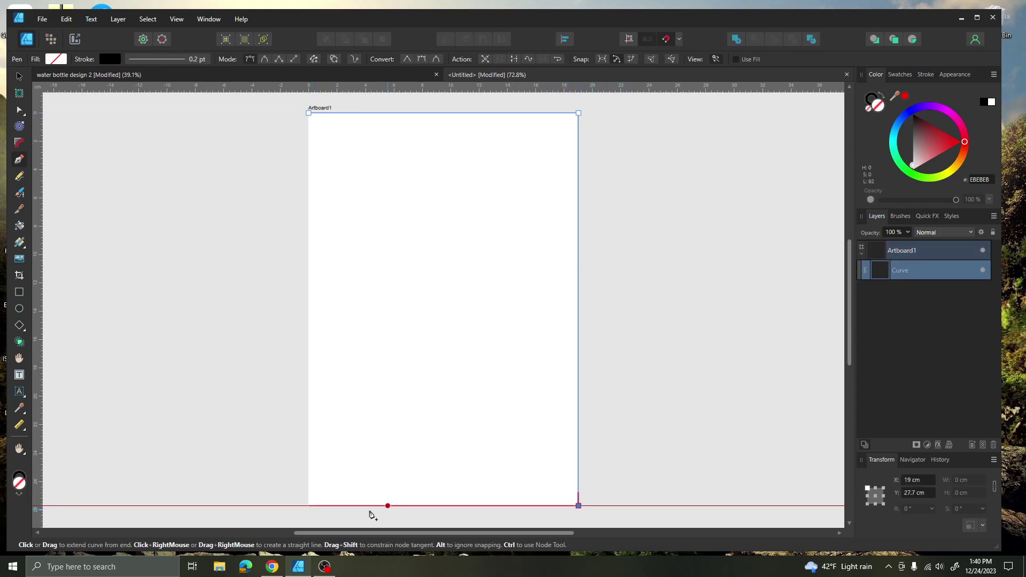
pyautogui.click(308, 505)
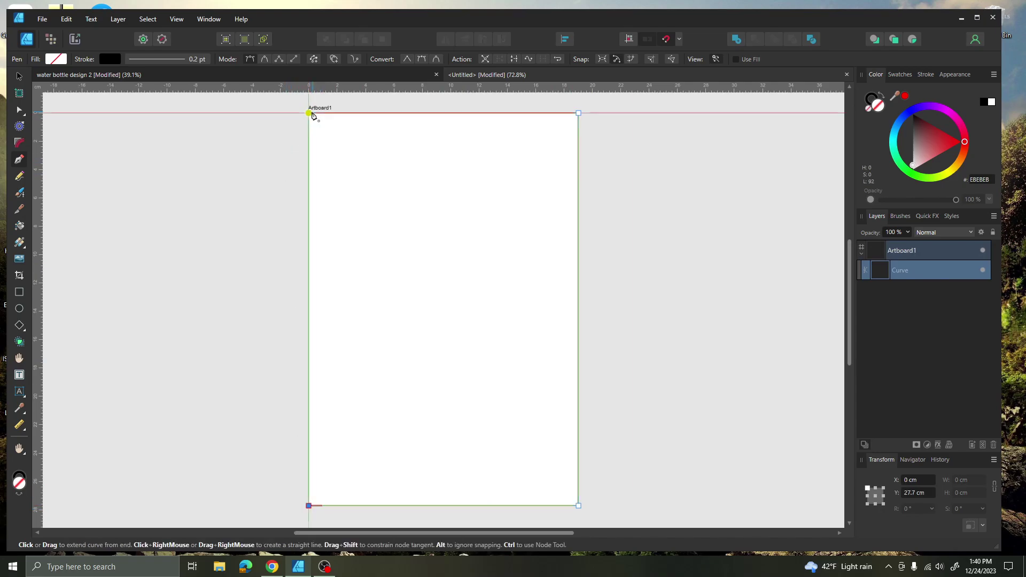
pyautogui.click(309, 113)
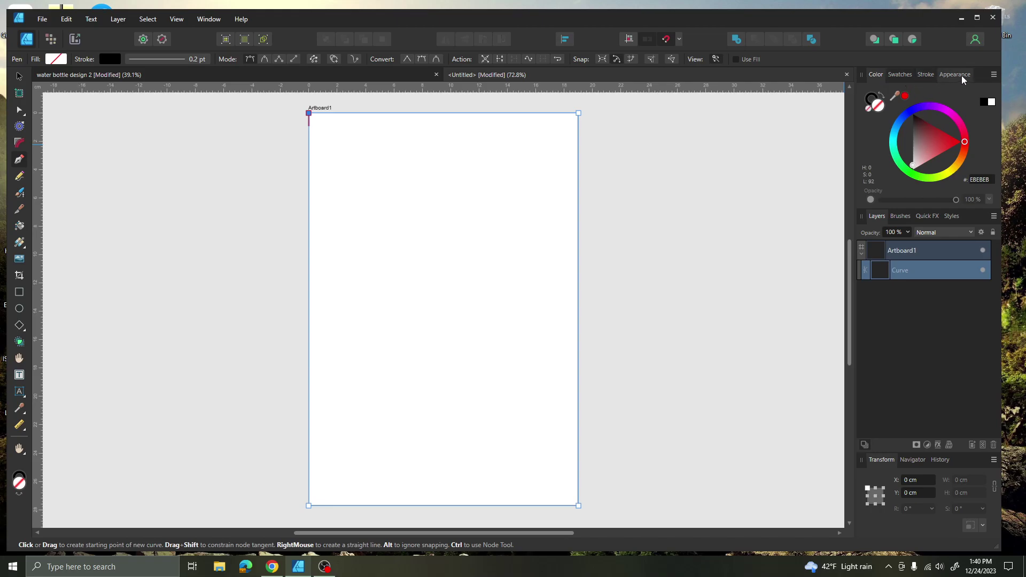
pyautogui.click(925, 74)
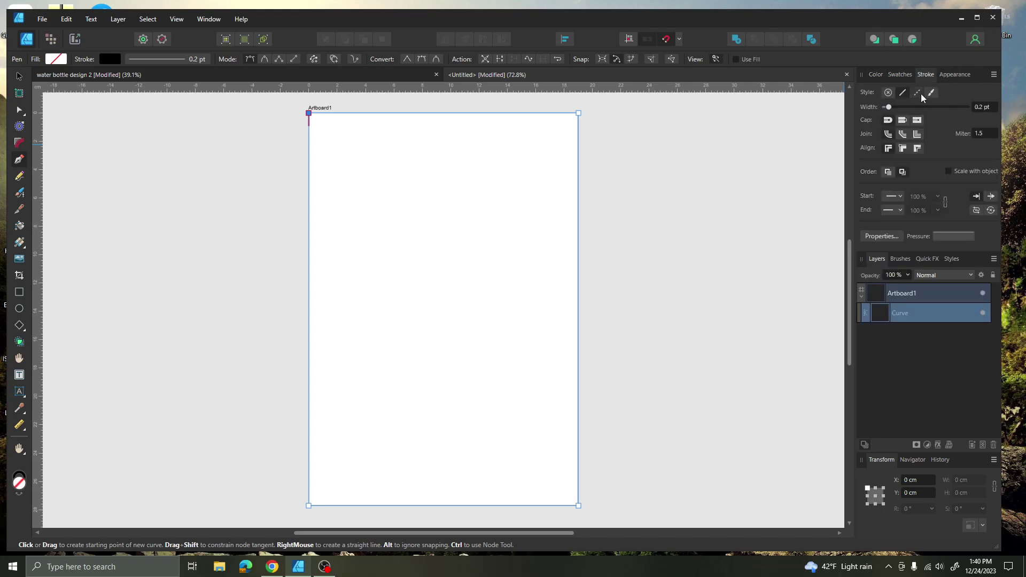
pyautogui.moveTo(890, 109); pyautogui.dragTo(904, 108)
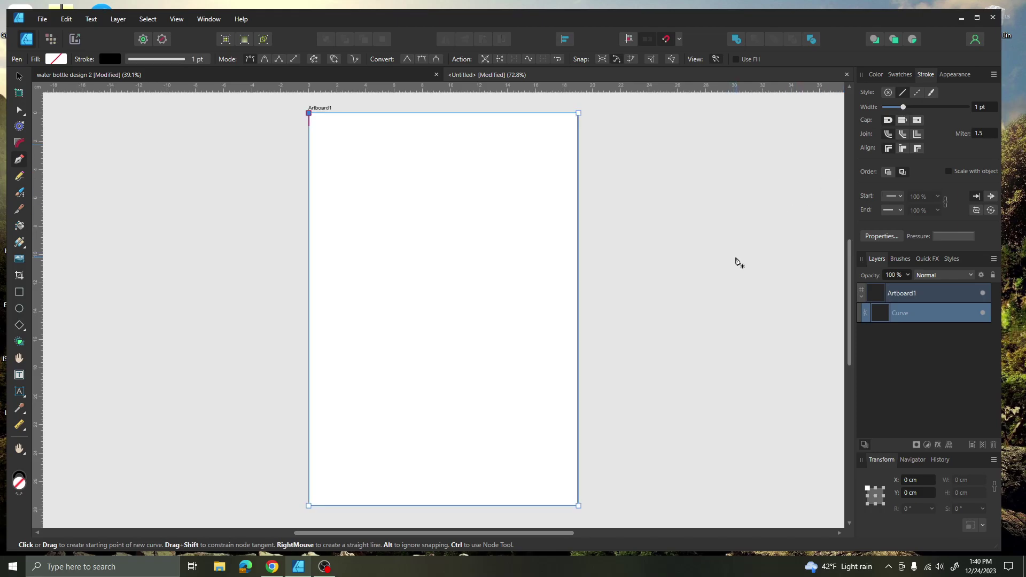
# Draw a diamond about 1.9 cm wide and 2.3 cm high near the middle of the artboard.
pyautogui.click(19, 325)
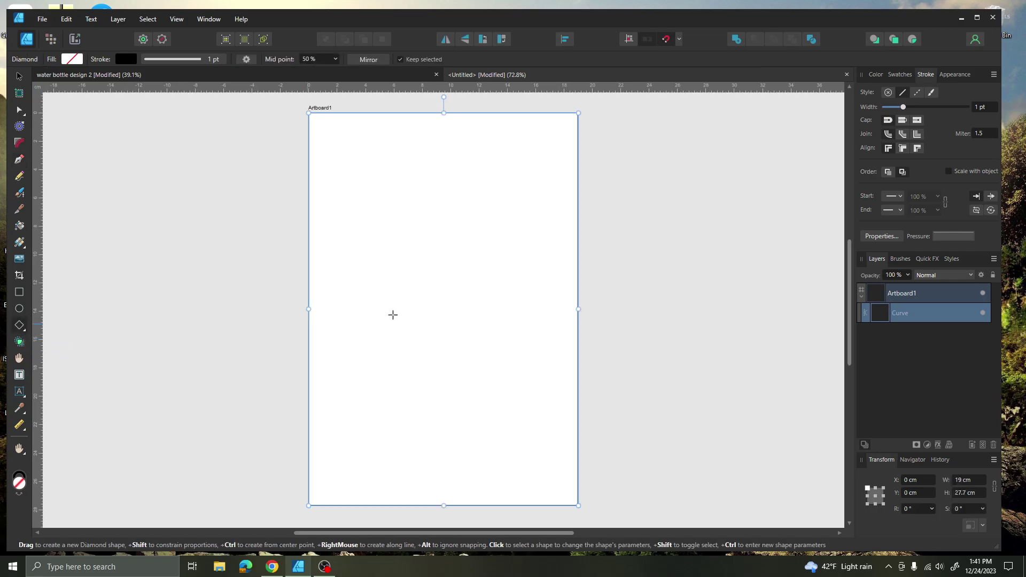
pyautogui.moveTo(416, 282); pyautogui.dragTo(444, 316)
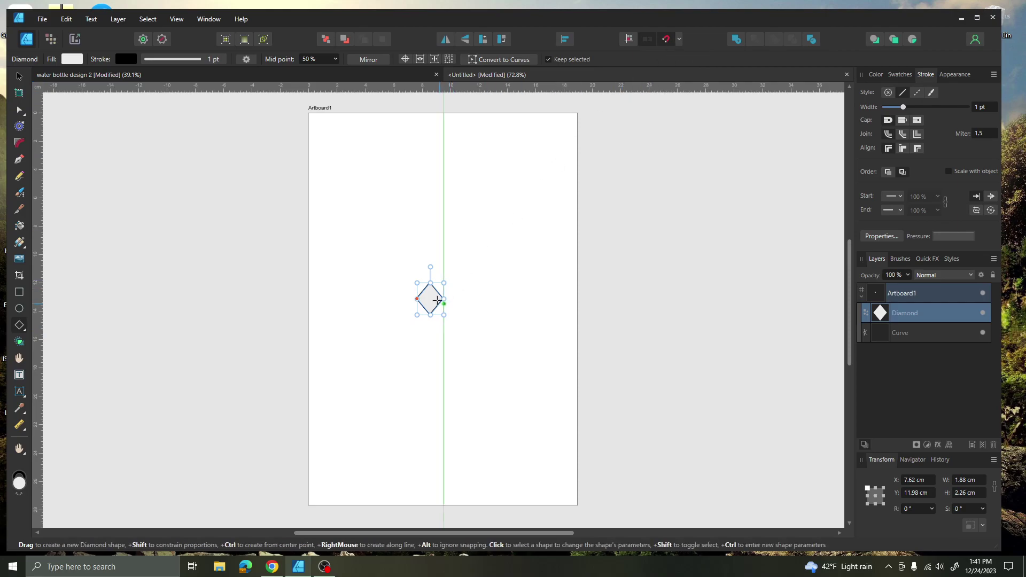
pyautogui.moveTo(431, 296)
pyautogui.mouseDown()
pyautogui.moveTo(383, 294)
pyautogui.moveTo(451, 281)
pyautogui.moveTo(436, 298)
pyautogui.mouseUp()
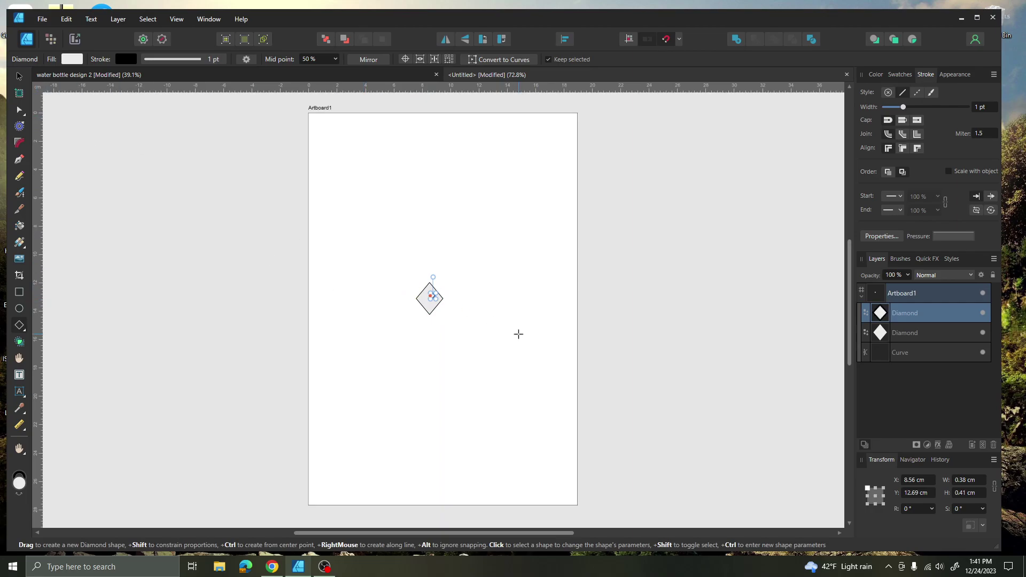
pyautogui.hotkey('ctrl', 'z')
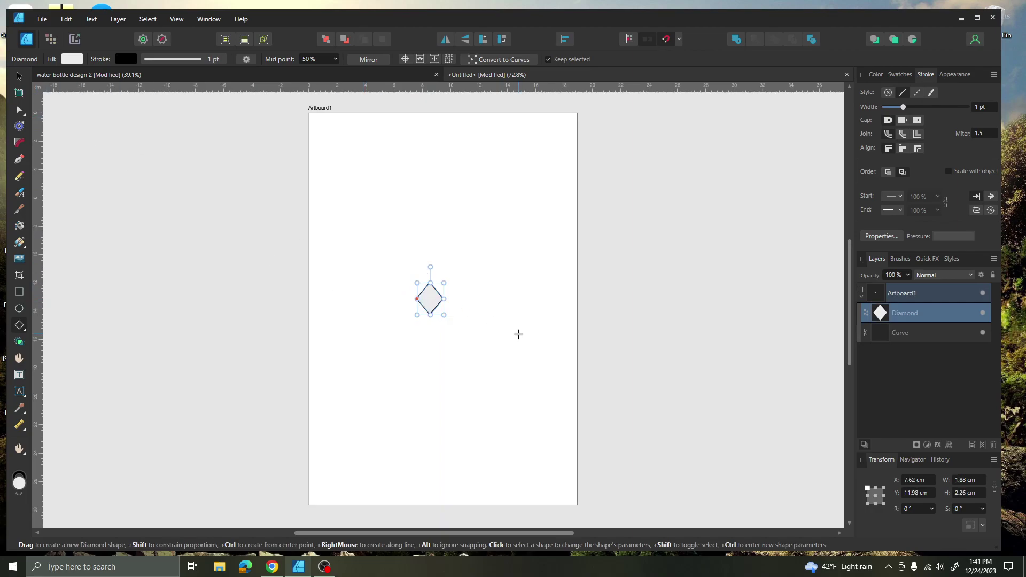
# Move the diamond so that its centre snaps to the midpoint of the artboard's left edge.
pyautogui.click(19, 76)
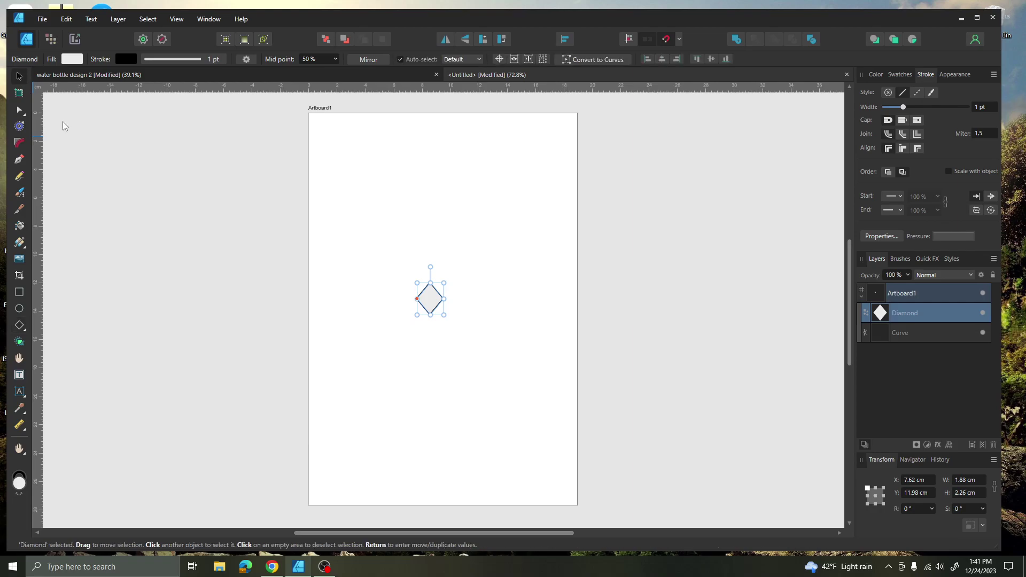
pyautogui.moveTo(433, 309); pyautogui.dragTo(312, 320)
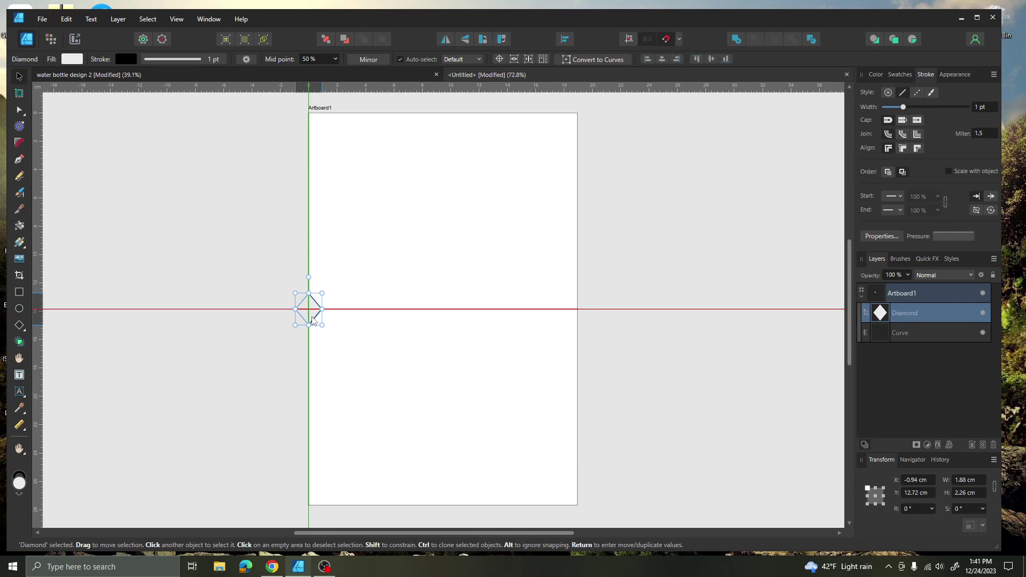
pyautogui.moveTo(313, 319); pyautogui.dragTo(313, 320)
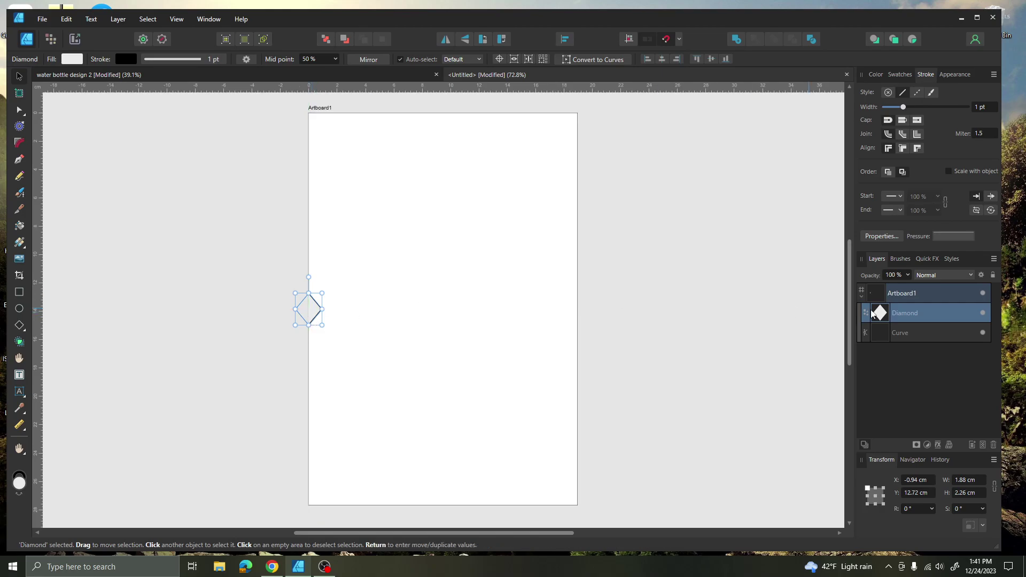
# Duplicate the diamond and centre the copy on the midpoint of the artboard's right edge.
pyautogui.rightClick(914, 316)
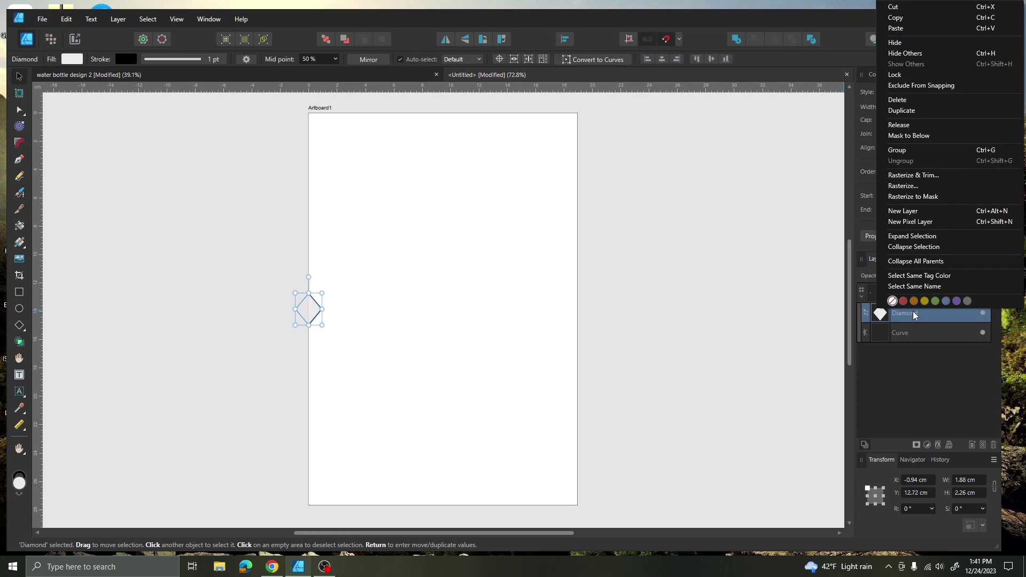
pyautogui.click(903, 111)
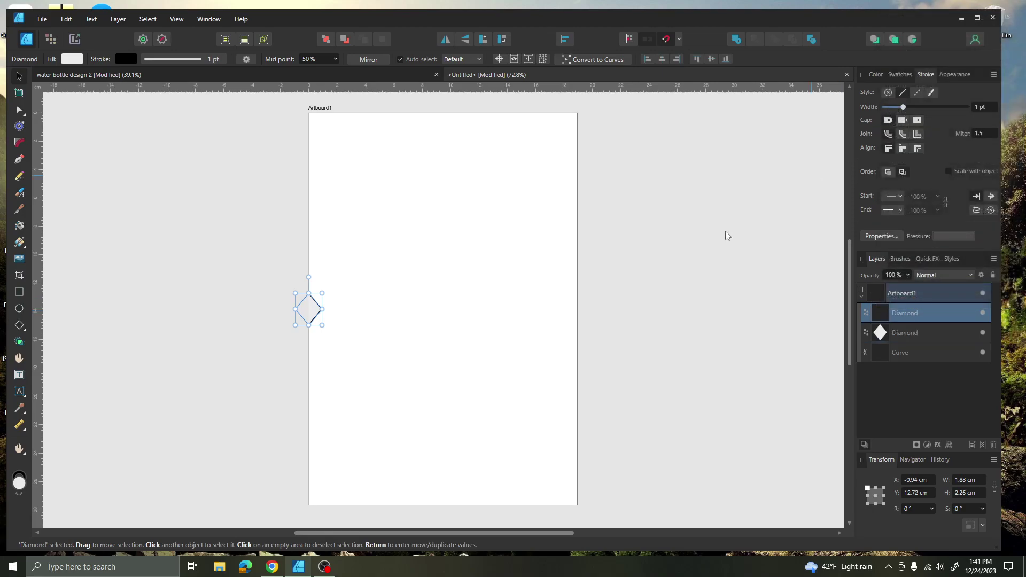
pyautogui.moveTo(311, 316); pyautogui.dragTo(582, 320)
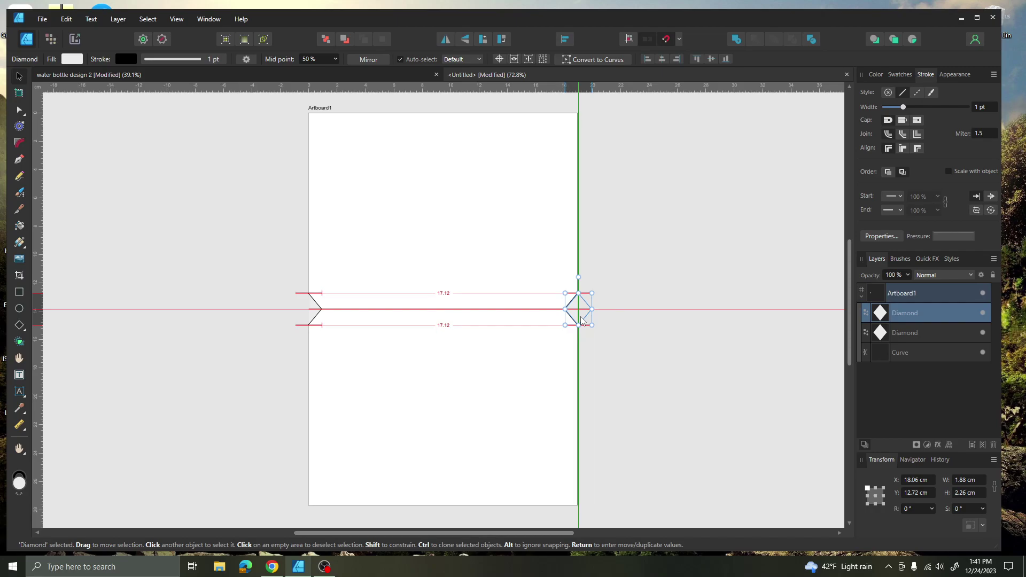
pyautogui.moveTo(581, 319); pyautogui.dragTo(582, 320)
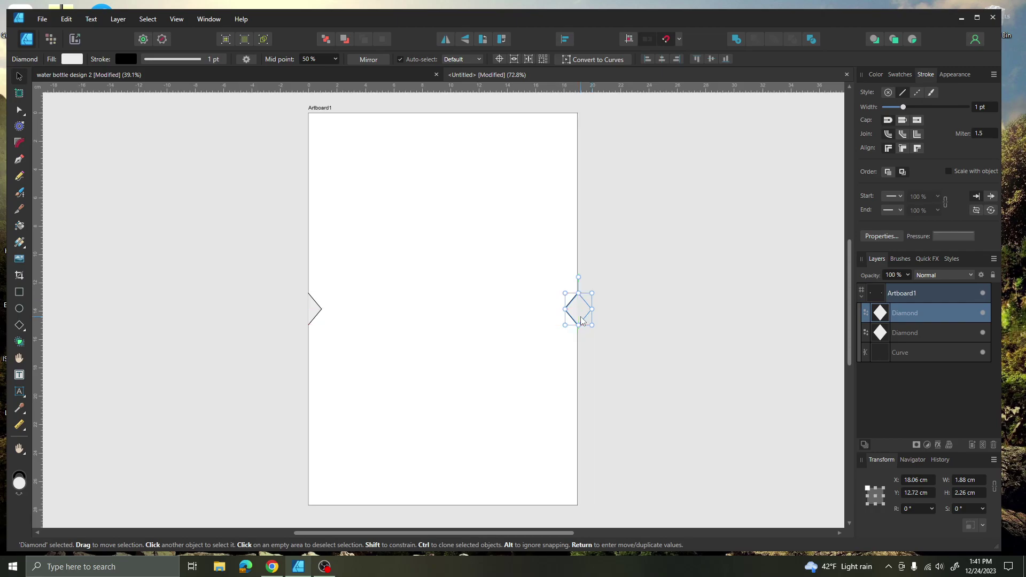
# Duplicate the right-edge diamond and centre the copy on the midpoint of the artboard's bottom edge.
pyautogui.rightClick(911, 317)
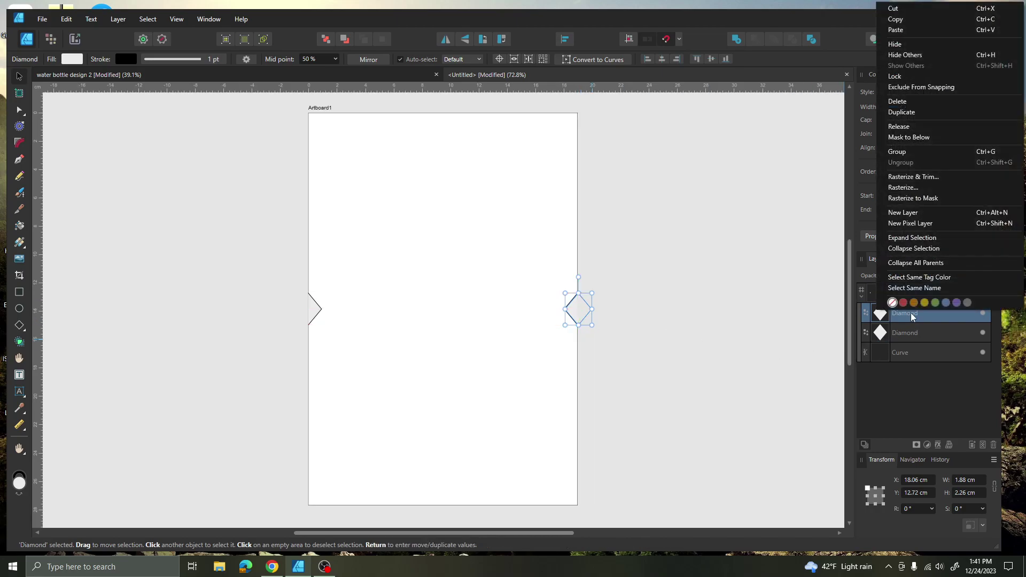
pyautogui.click(903, 113)
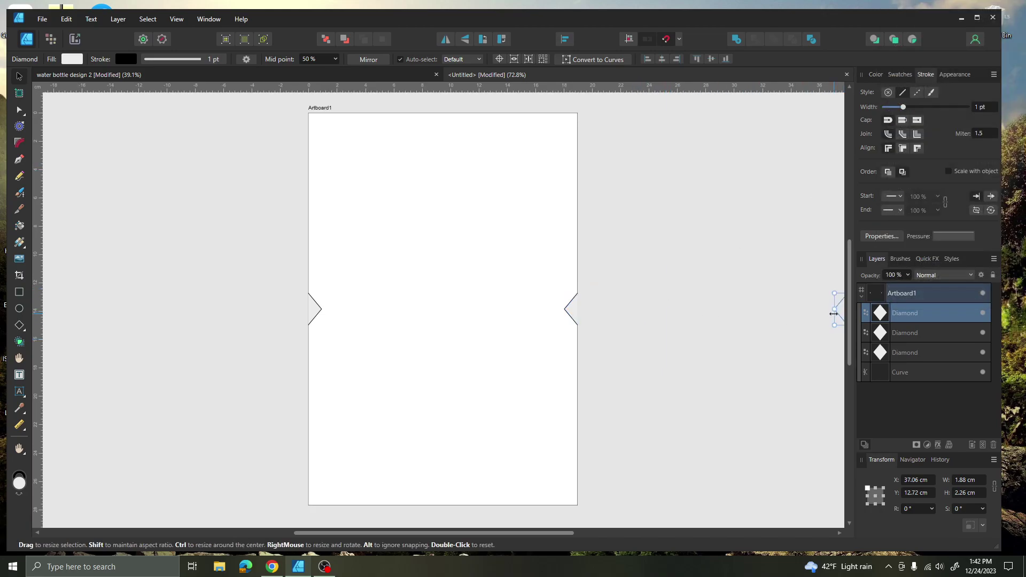
pyautogui.moveTo(841, 314); pyautogui.dragTo(441, 510)
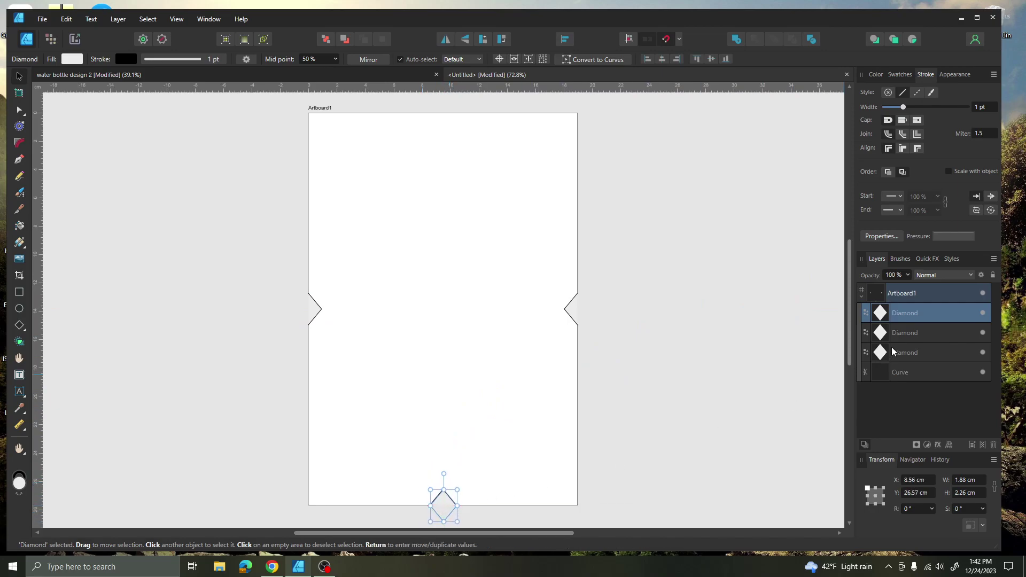
pyautogui.rightClick(886, 320)
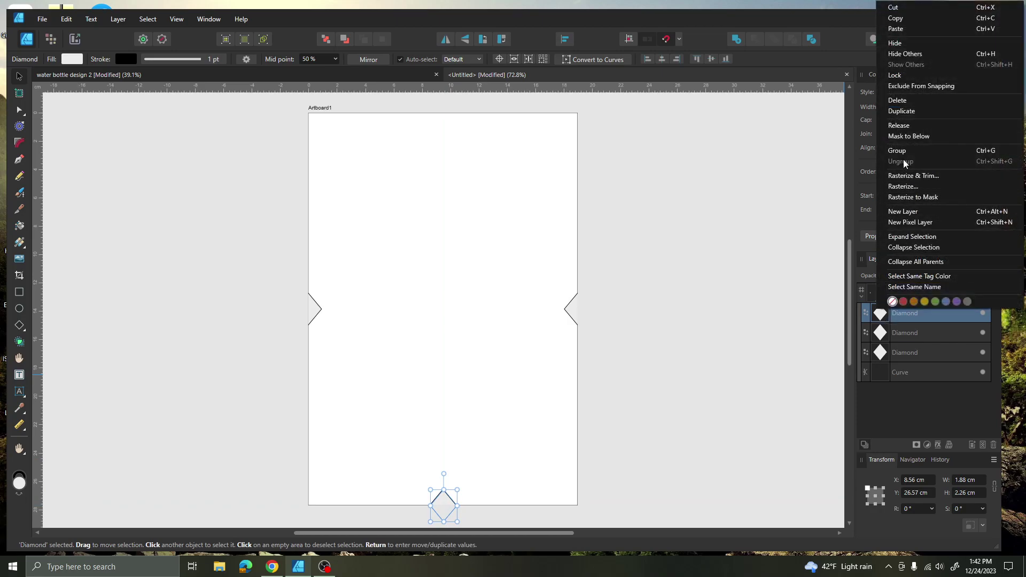
pyautogui.click(902, 111)
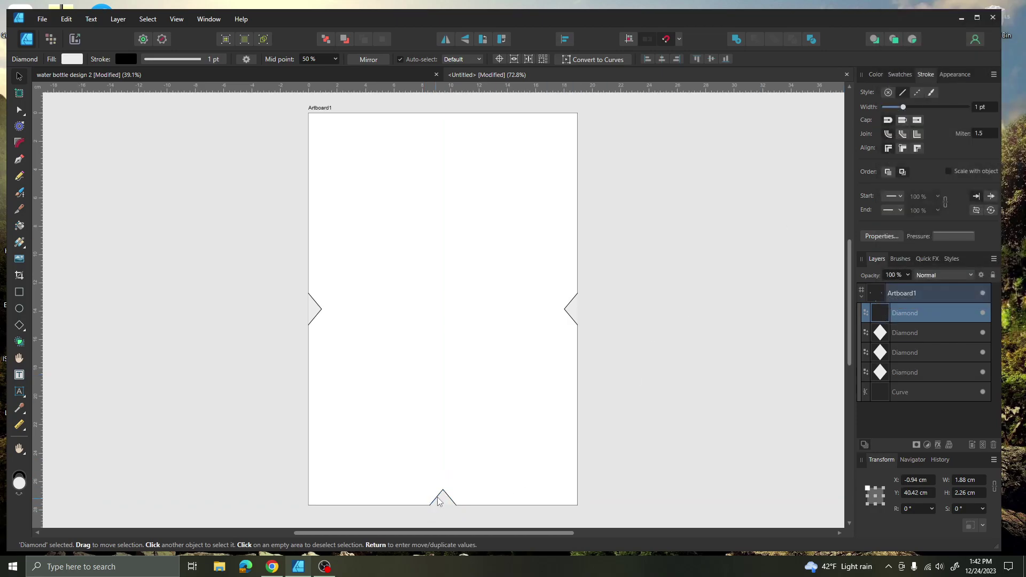
pyautogui.moveTo(444, 501)
pyautogui.mouseDown()
pyautogui.moveTo(444, 395)
pyautogui.moveTo(432, 395)
pyautogui.moveTo(458, 498)
pyautogui.moveTo(443, 508)
pyautogui.mouseUp()
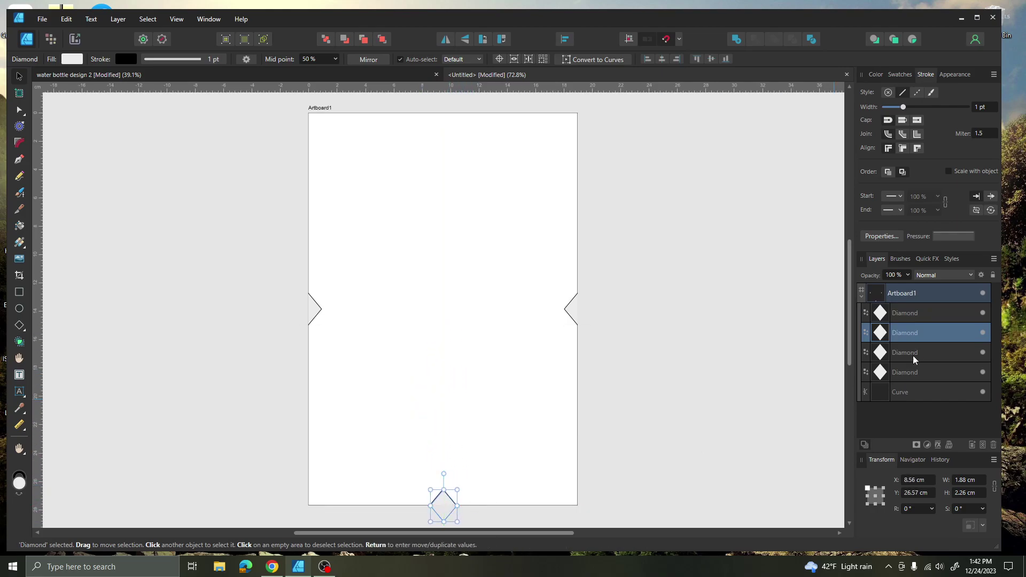
pyautogui.click(883, 317)
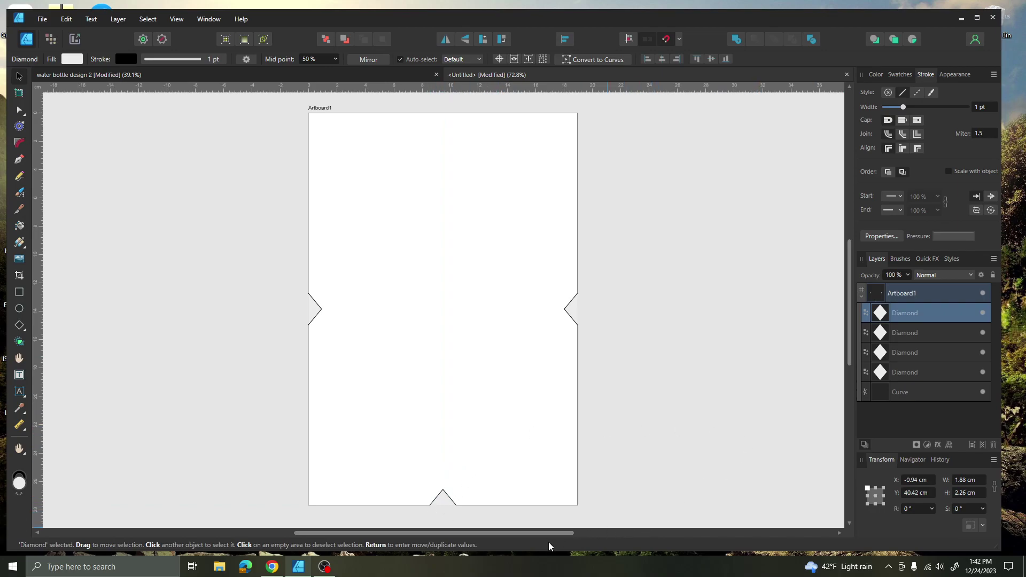
pyautogui.moveTo(549, 533); pyautogui.dragTo(572, 545)
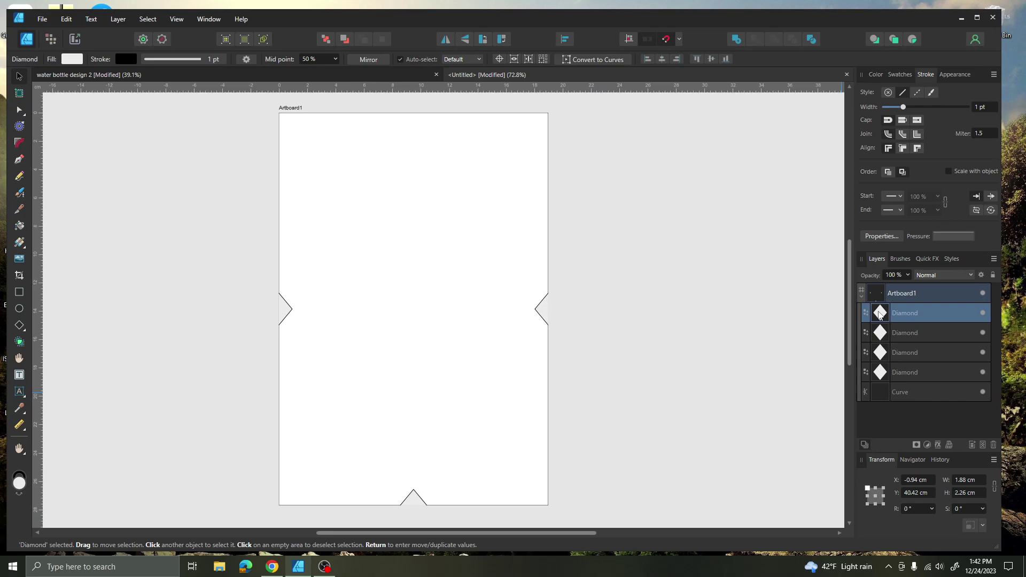
pyautogui.press('Delete')
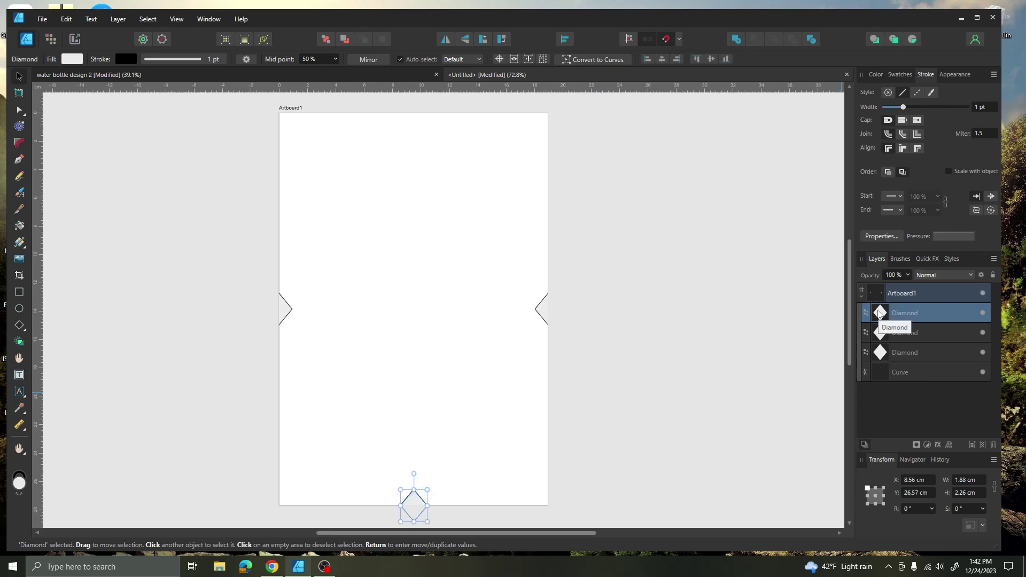
pyautogui.rightClick(410, 502)
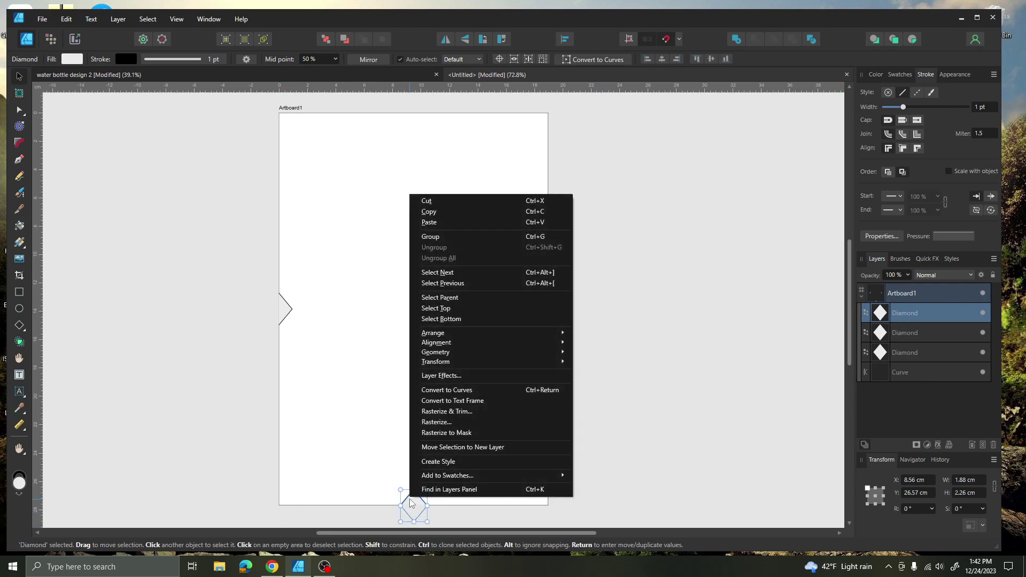
pyautogui.click(649, 430)
pyautogui.click(417, 505)
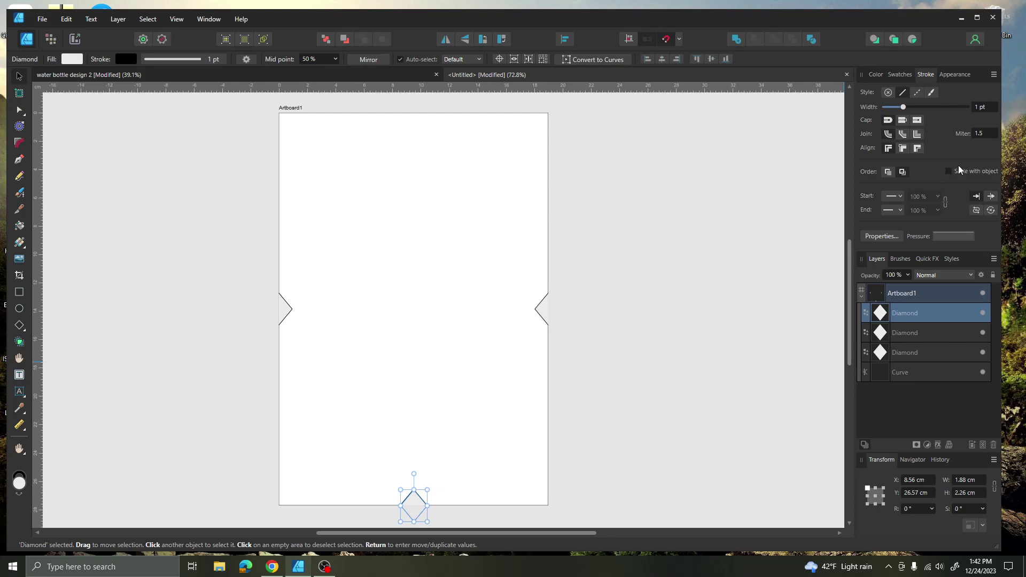
# Duplicate the bottom-edge diamond and centre the copy on the midpoint of the artboard's top edge.
pyautogui.rightClick(906, 311)
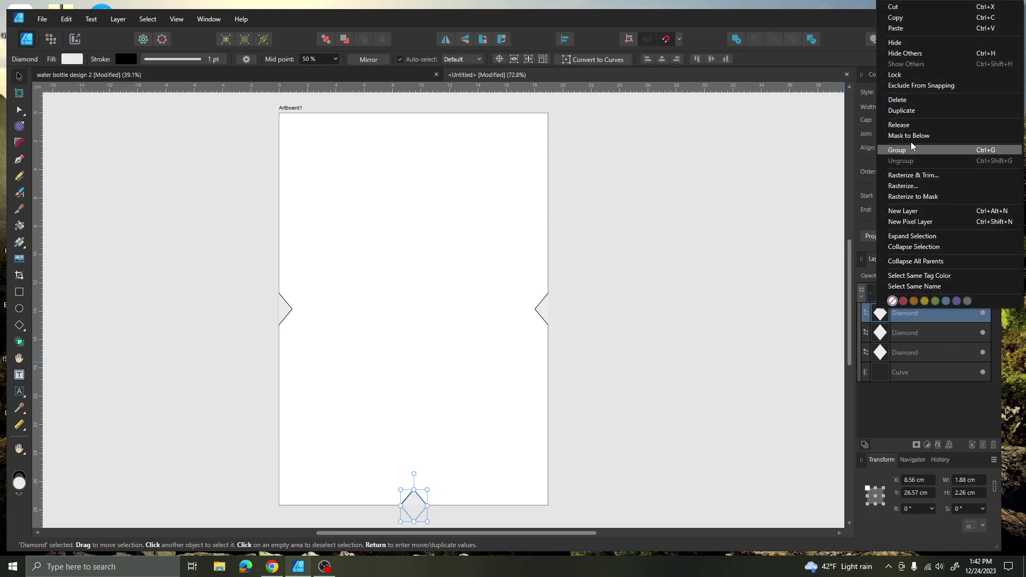
pyautogui.click(902, 110)
pyautogui.moveTo(410, 502); pyautogui.dragTo(408, 458)
pyautogui.moveTo(414, 506); pyautogui.dragTo(416, 116)
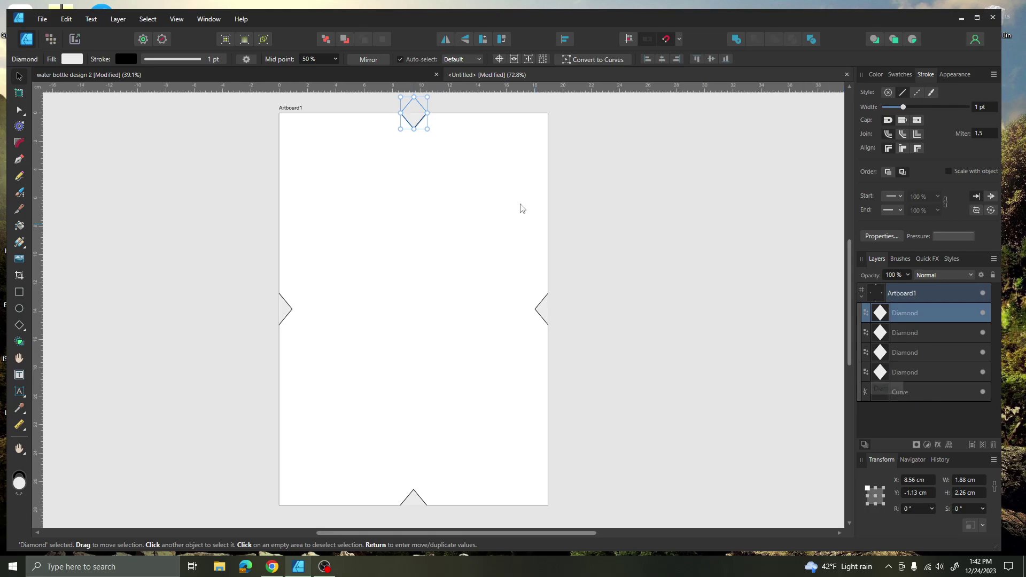
pyautogui.click(411, 113)
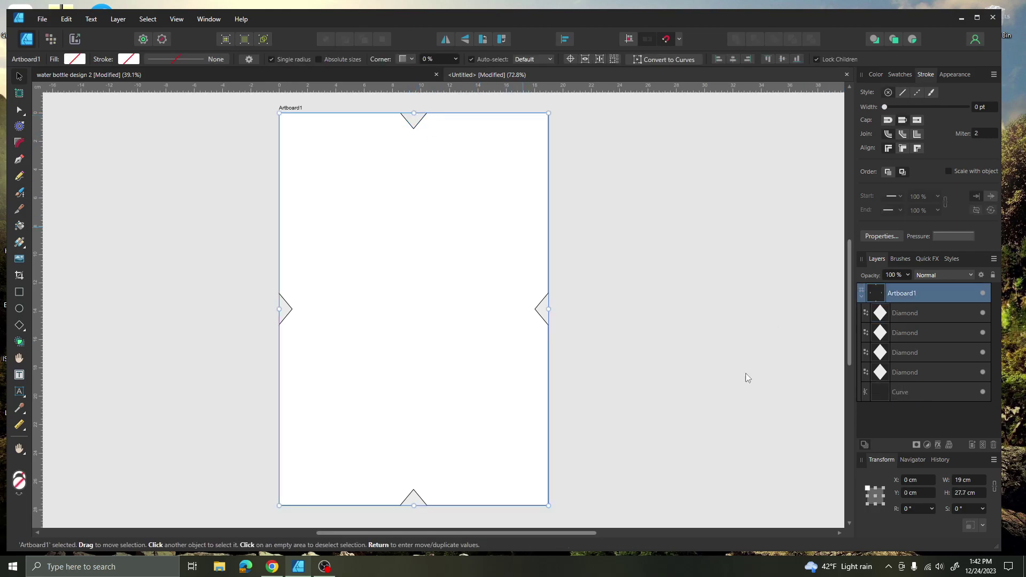
pyautogui.click(413, 123)
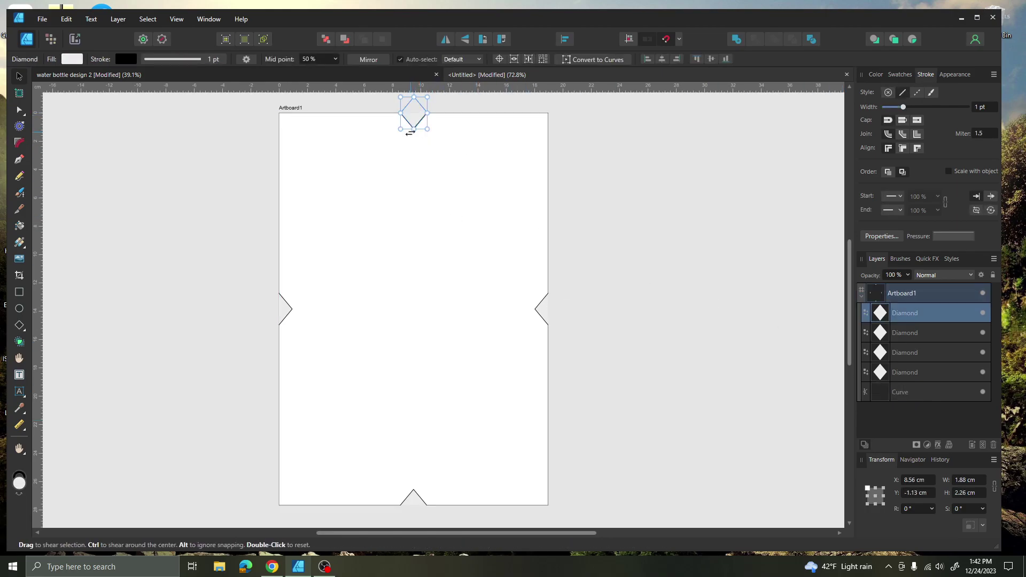
pyautogui.moveTo(413, 120); pyautogui.dragTo(416, 118)
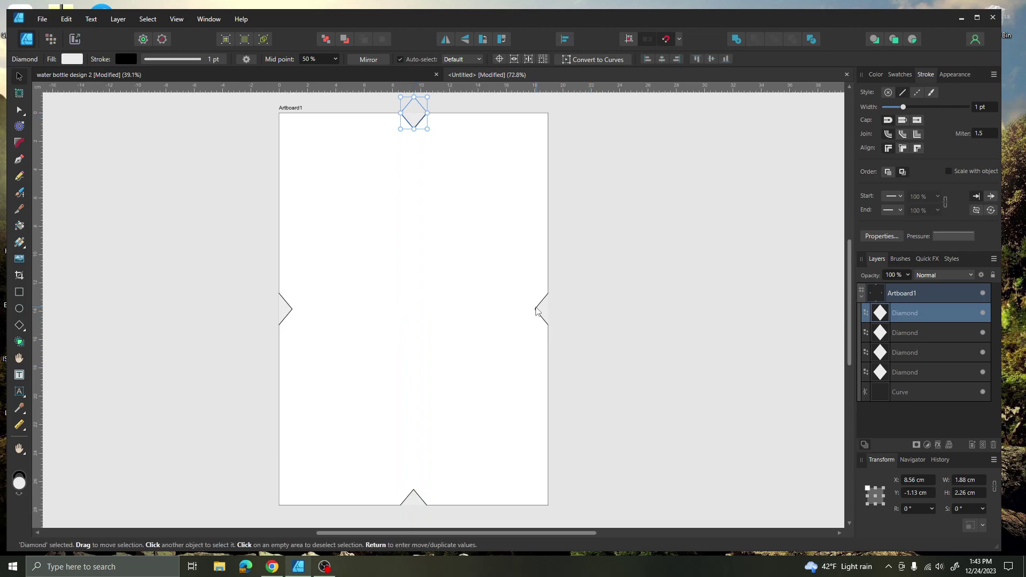
# Narrow the right-edge diamond from its inner side to a width of about 1.66 cm.
pyautogui.click(470, 313)
pyautogui.click(536, 315)
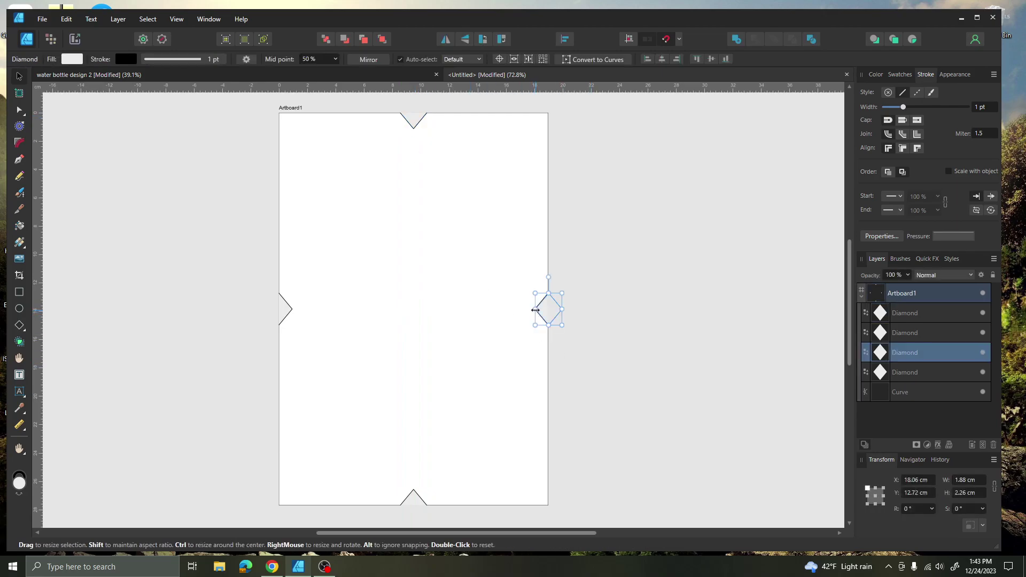
pyautogui.moveTo(535, 310)
pyautogui.mouseDown()
pyautogui.moveTo(510, 309)
pyautogui.moveTo(538, 310)
pyautogui.mouseUp()
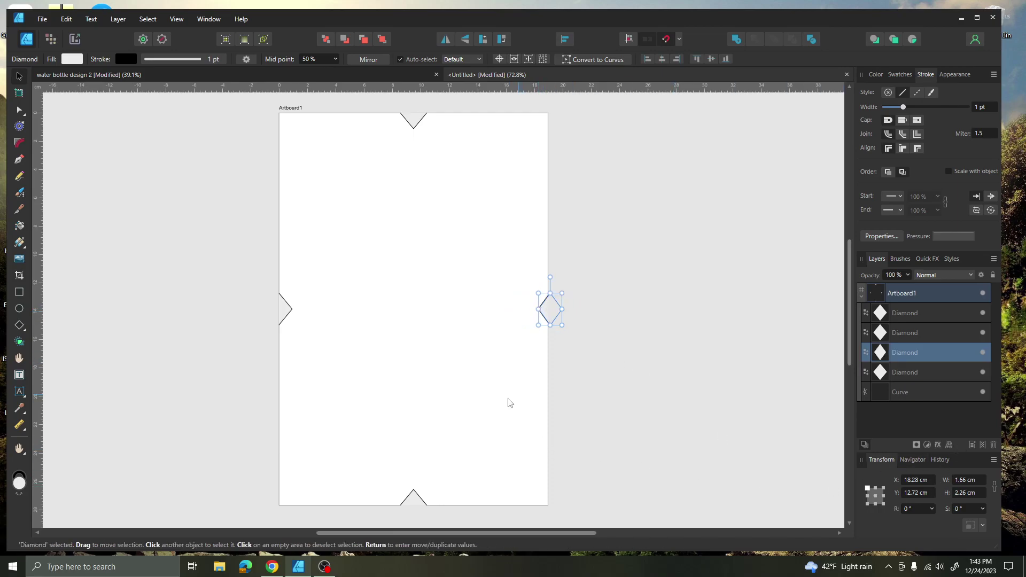
pyautogui.click(554, 315)
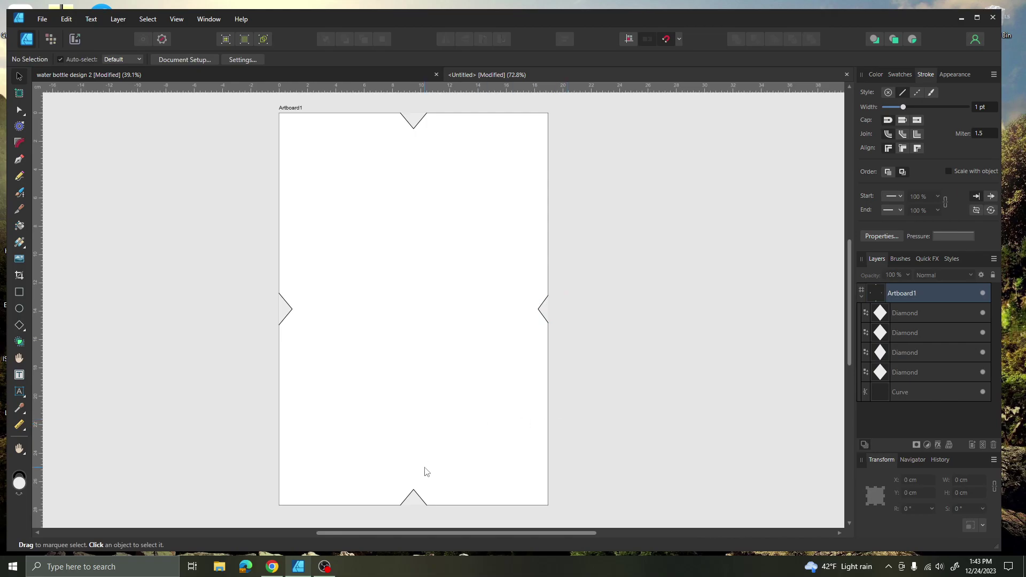
pyautogui.moveTo(883, 383); pyautogui.dragTo(878, 316)
# Add the art text "A1" in the upper-left area of the artboard at about 83.5 pt.
pyautogui.click(20, 392)
pyautogui.moveTo(314, 163); pyautogui.dragTo(348, 193)
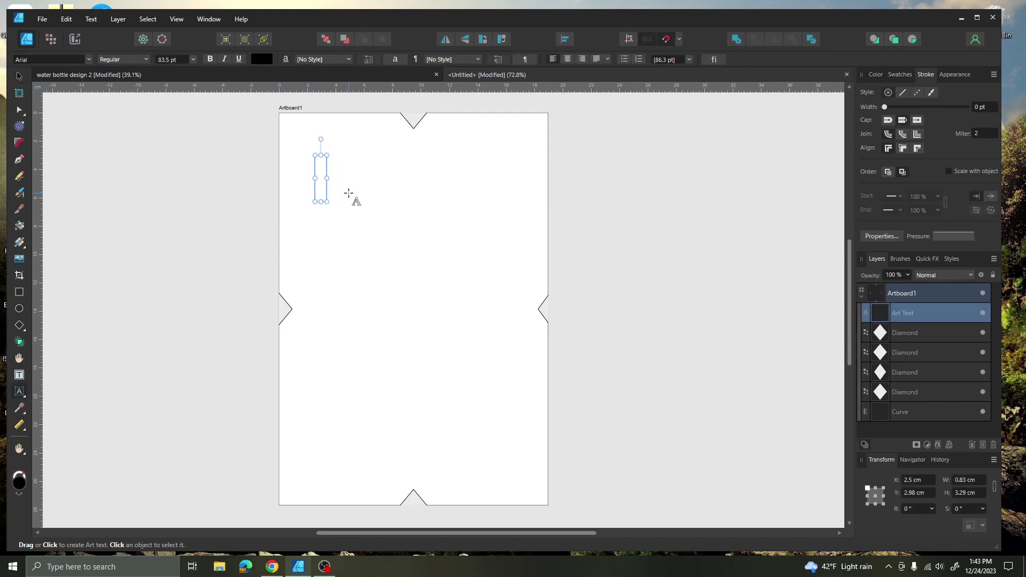
pyautogui.write('a')
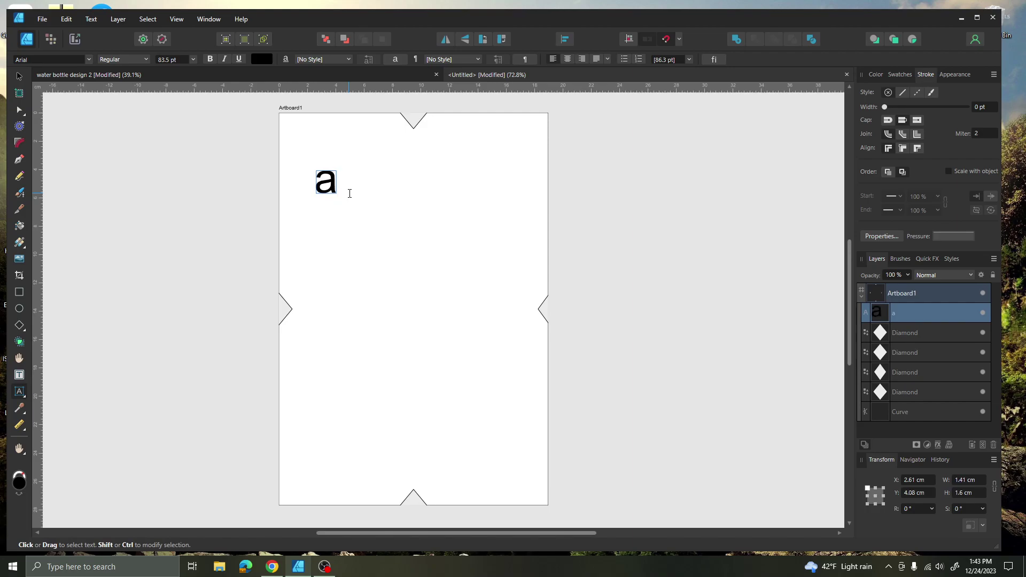
pyautogui.press('BackSpace')
pyautogui.write('A1')
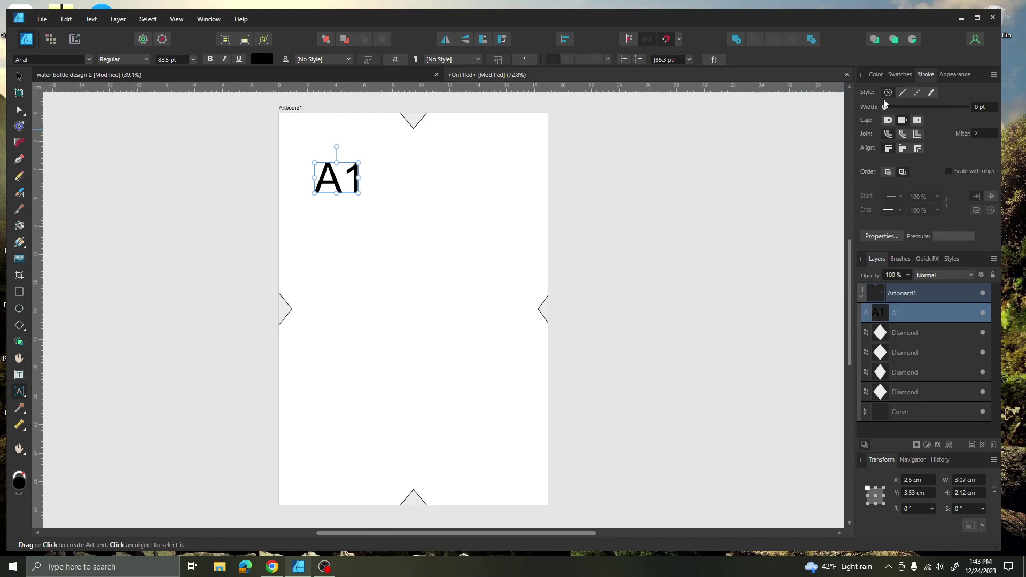
# Set the colour opacity of the whole "A1" text to 50%.
pyautogui.click(871, 74)
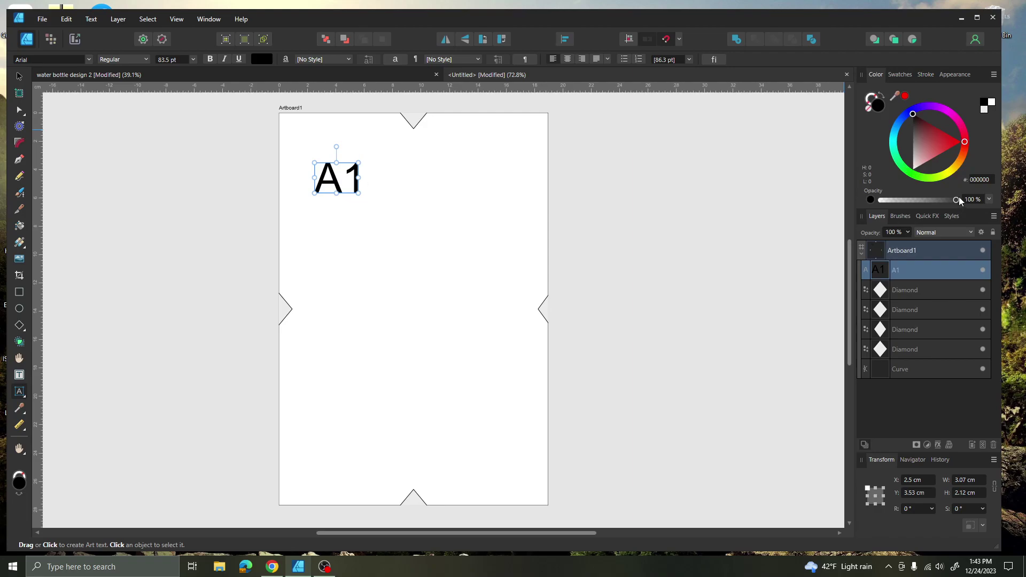
pyautogui.moveTo(957, 200); pyautogui.dragTo(912, 200)
pyautogui.click(379, 191)
pyautogui.click(342, 172)
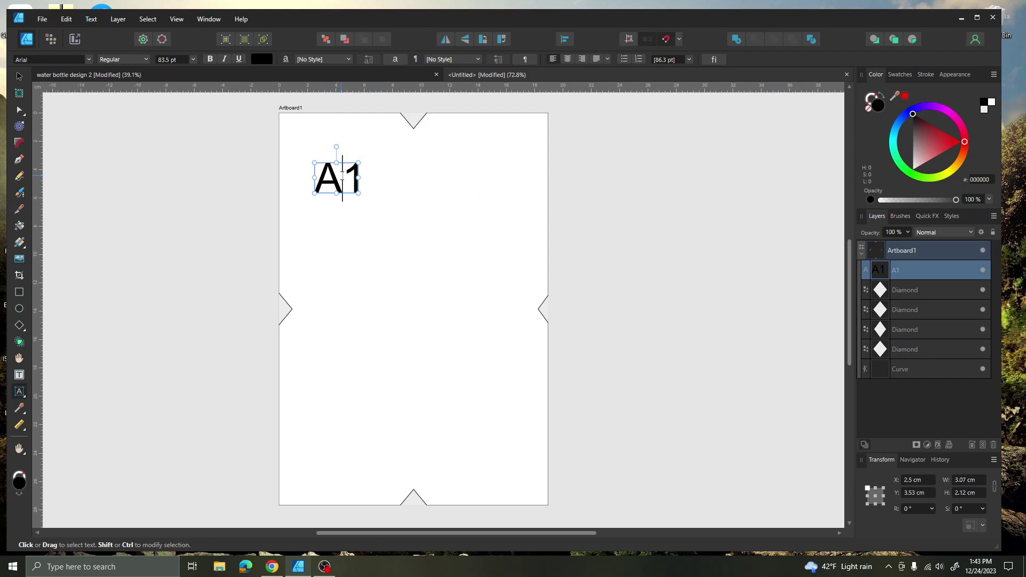
pyautogui.moveTo(366, 179); pyautogui.dragTo(315, 180)
pyautogui.press('Escape')
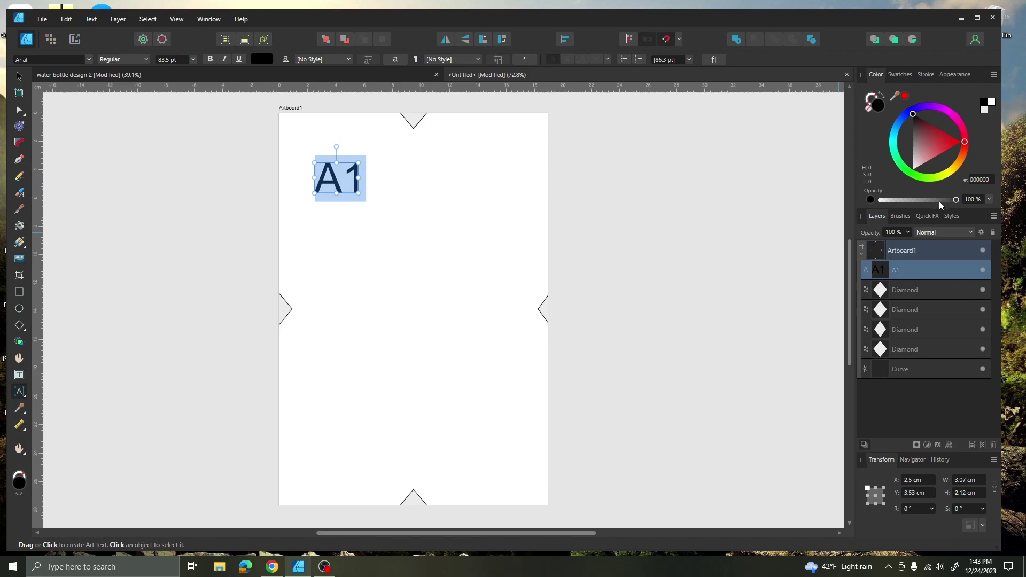
pyautogui.moveTo(957, 200); pyautogui.dragTo(918, 201)
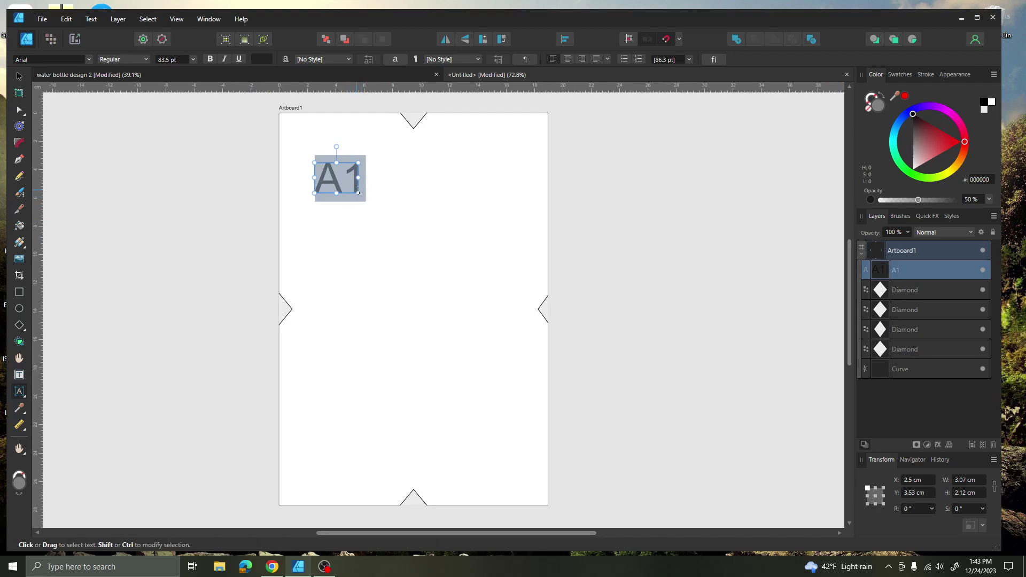
# Scale the "A1" text to about 2.24 × 1.55 cm and move it near the artboard's top-left corner, level with the top notch's tip.
pyautogui.moveTo(358, 192); pyautogui.dragTo(347, 184)
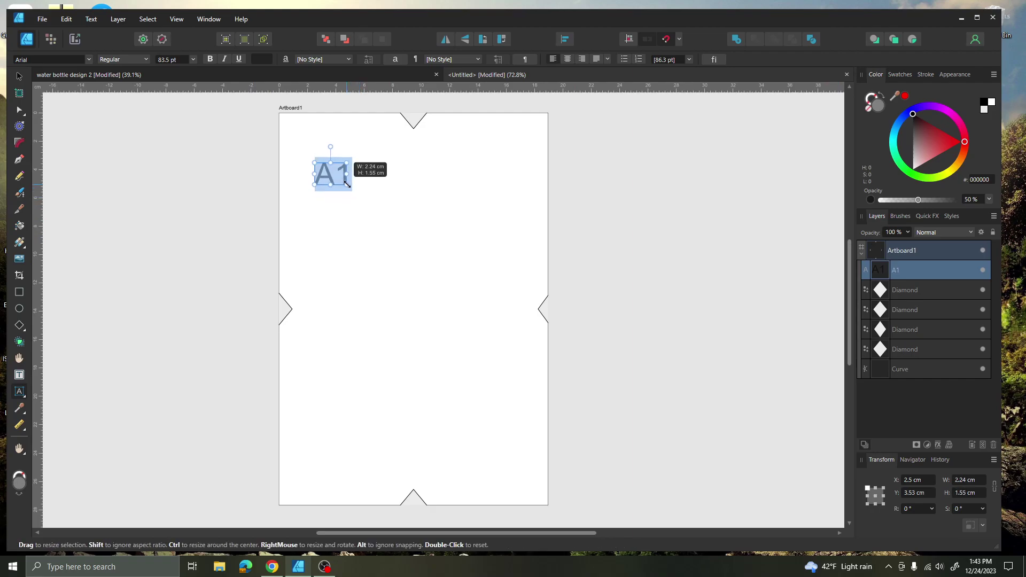
pyautogui.click(377, 226)
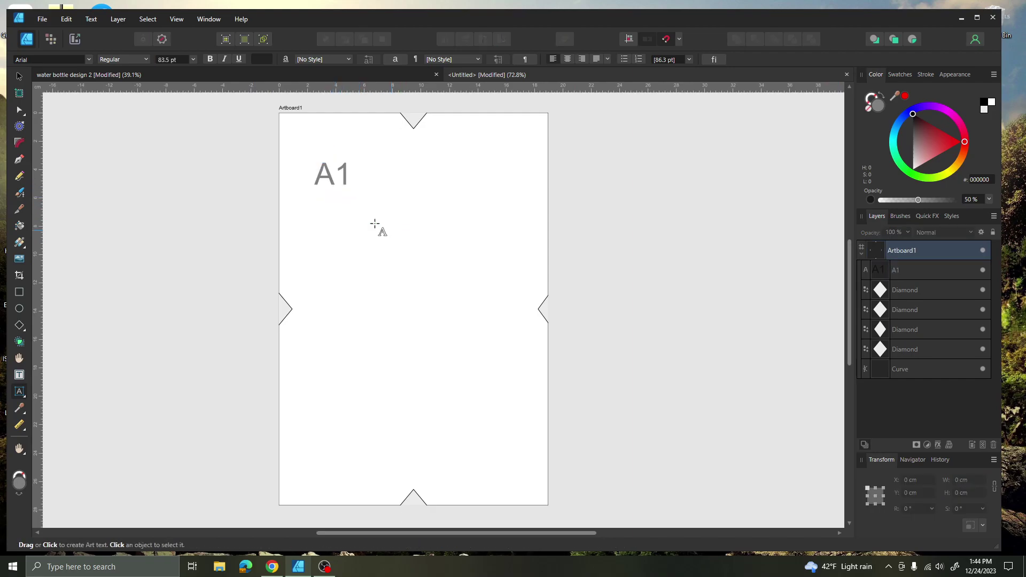
pyautogui.click(336, 178)
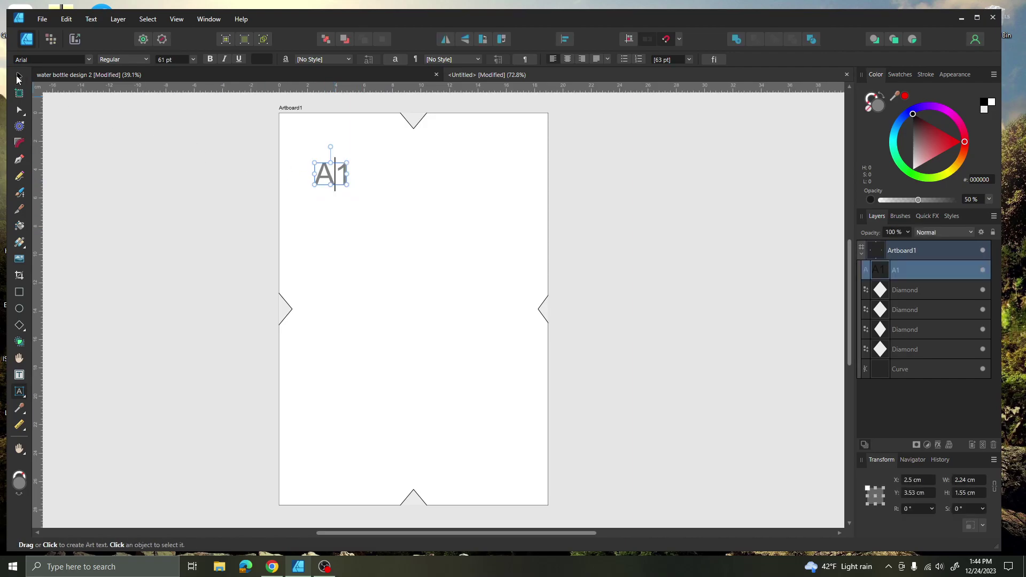
pyautogui.press('Escape')
pyautogui.moveTo(337, 178); pyautogui.dragTo(325, 146)
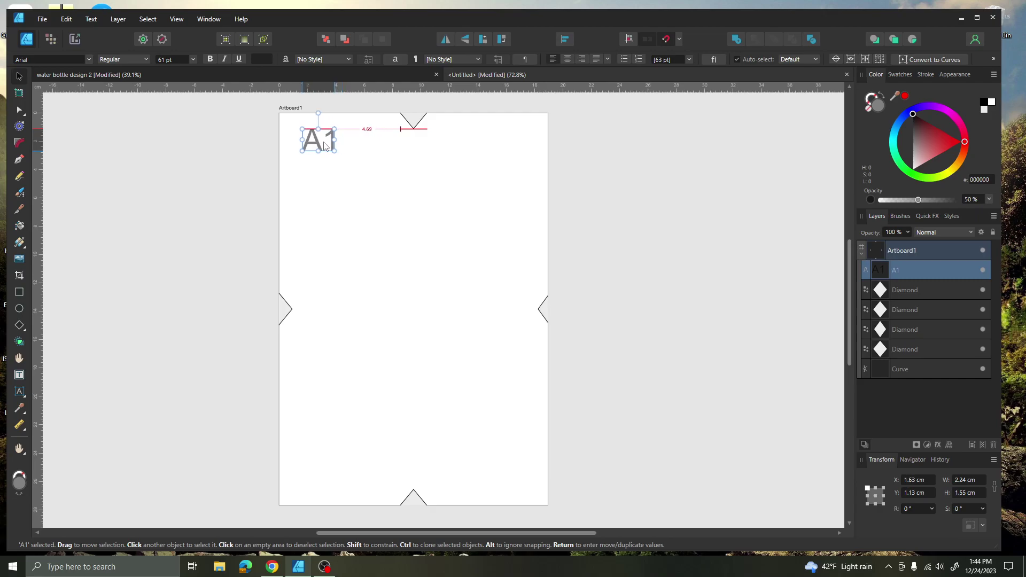
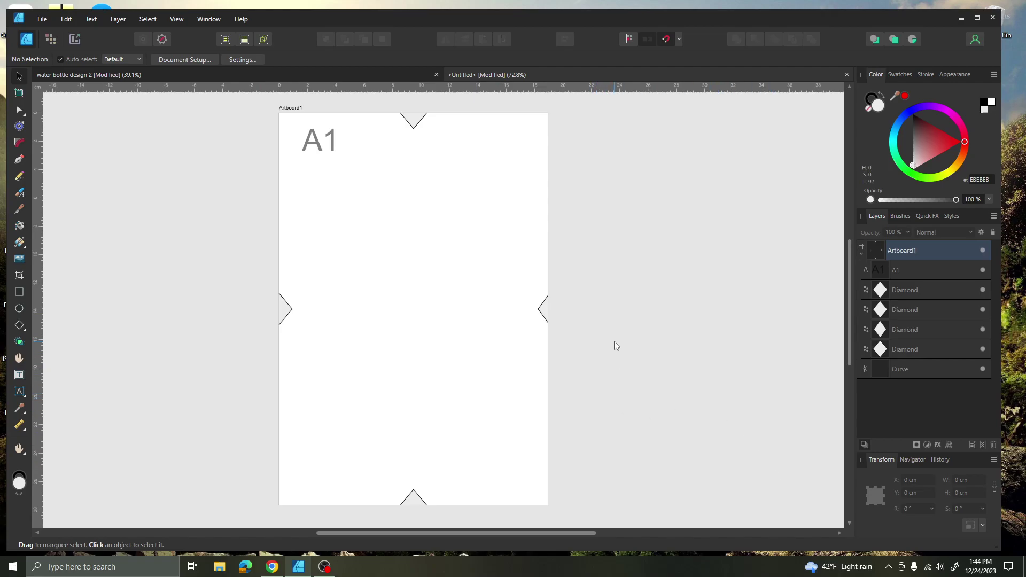
# Duplicate the template artboard twice and place the copies edge to edge in a row, at X 19 cm and X 38 cm.
pyautogui.scroll(-2, 615, 341)
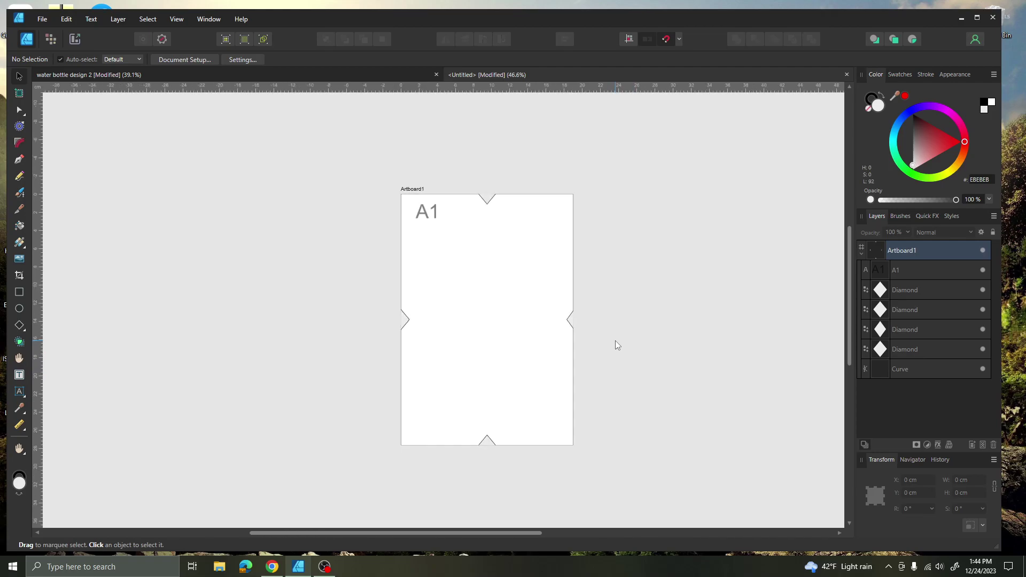
pyautogui.scroll(-1, 614, 341)
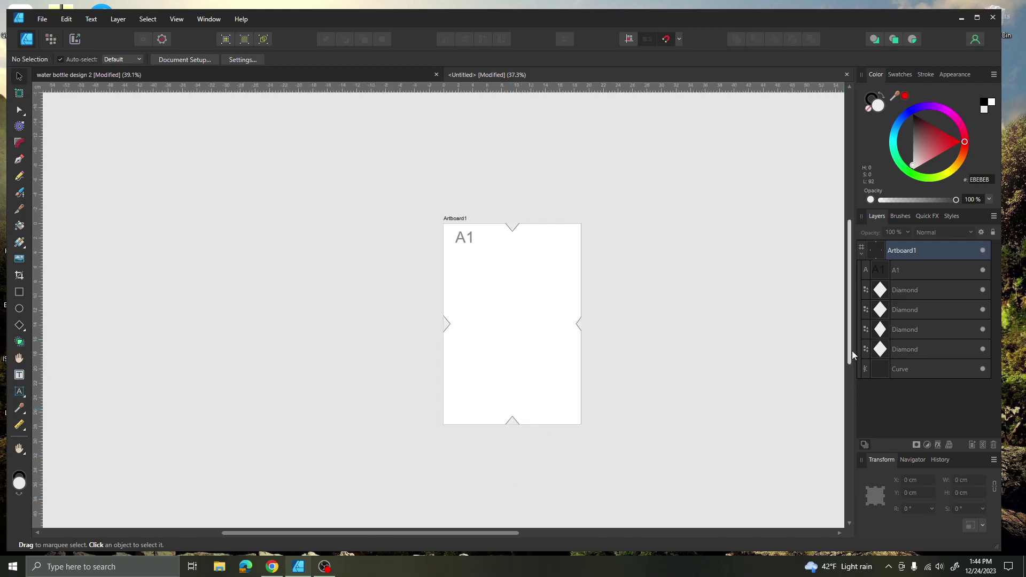
pyautogui.moveTo(460, 533); pyautogui.dragTo(532, 534)
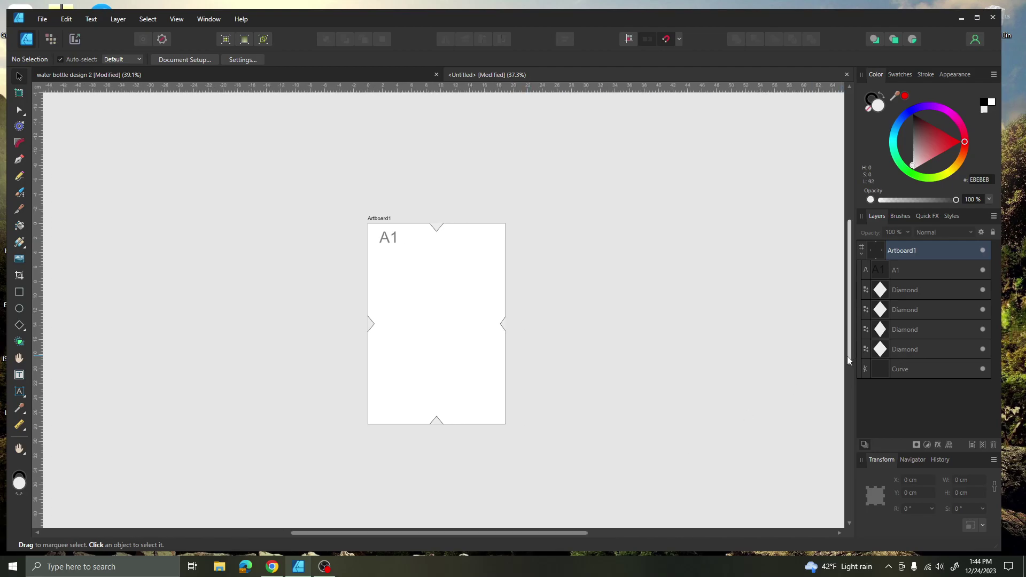
pyautogui.moveTo(848, 357); pyautogui.dragTo(845, 420)
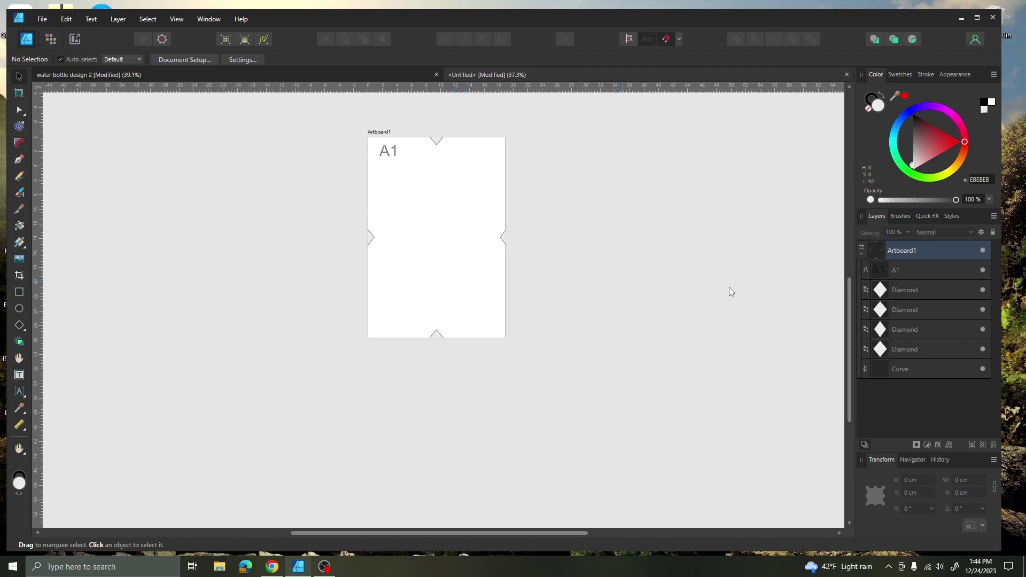
pyautogui.click(862, 255)
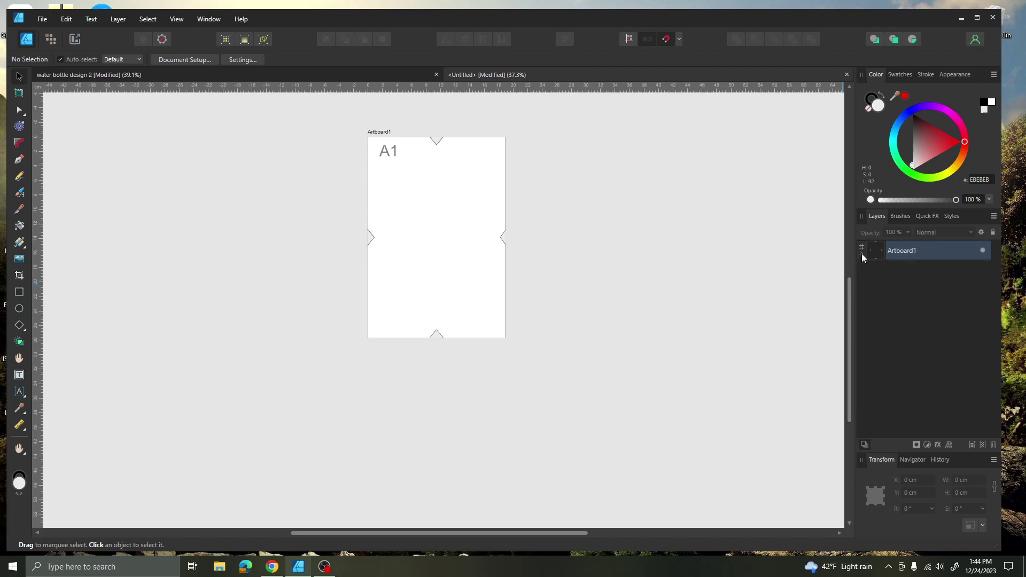
pyautogui.click(928, 254)
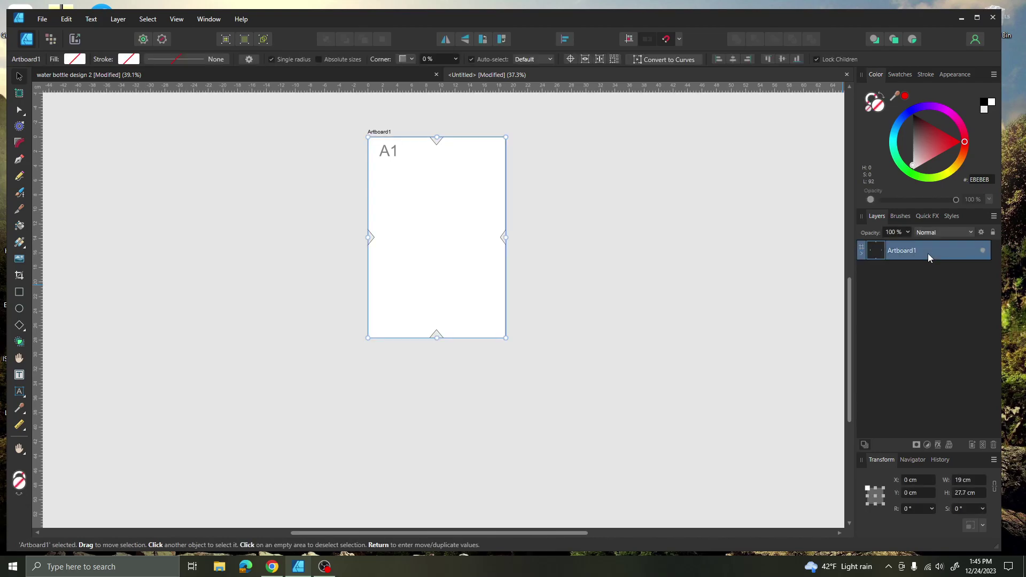
pyautogui.rightClick(927, 257)
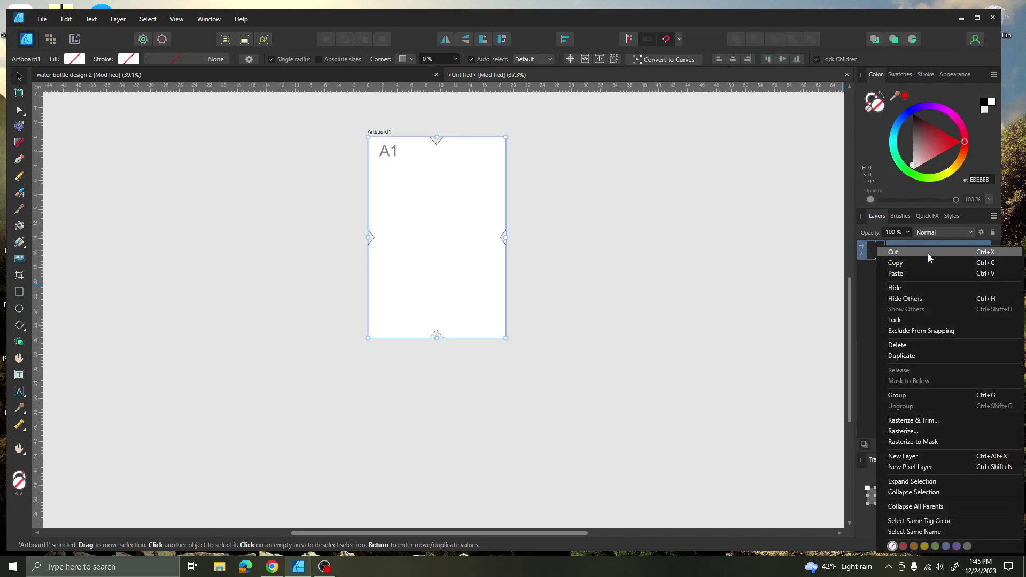
pyautogui.click(915, 357)
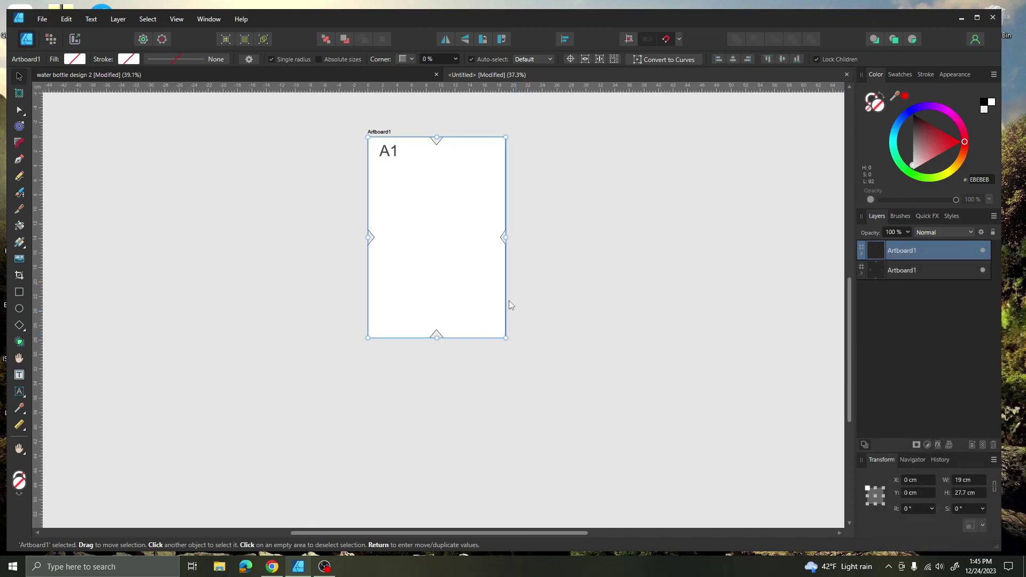
pyautogui.moveTo(449, 263); pyautogui.dragTo(586, 264)
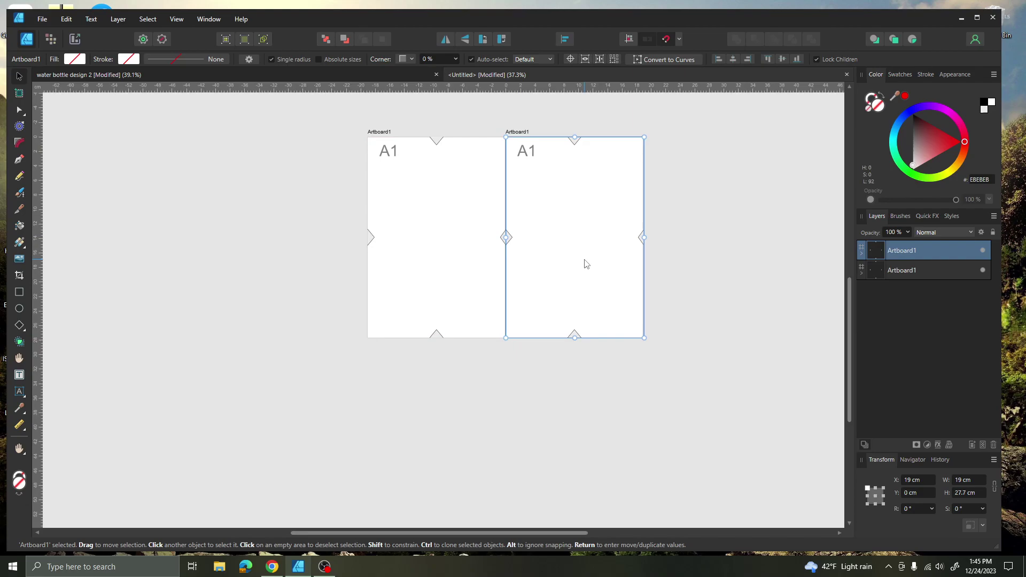
pyautogui.hotkey('ctrl', 'j')
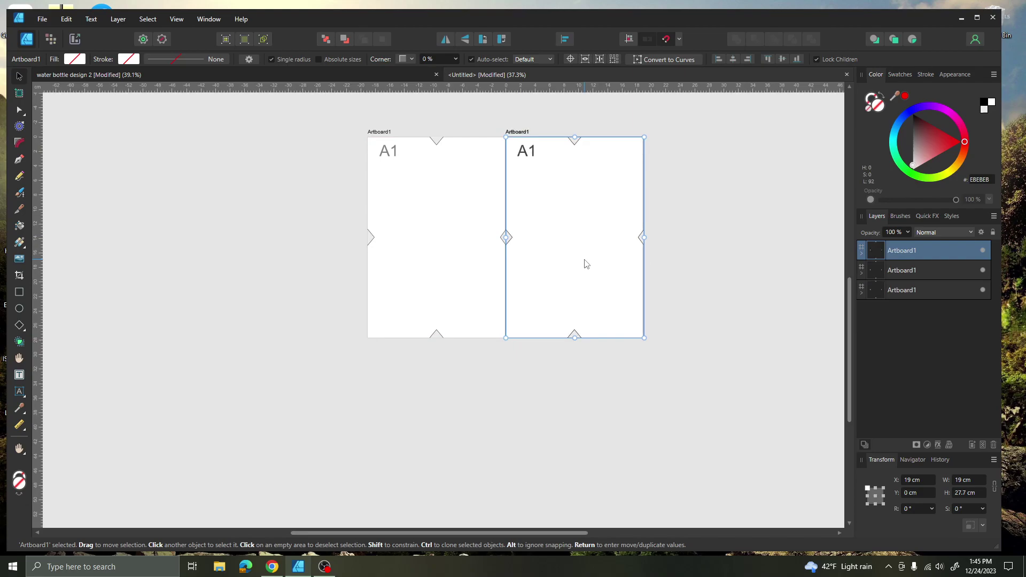
pyautogui.moveTo(586, 264); pyautogui.dragTo(720, 266)
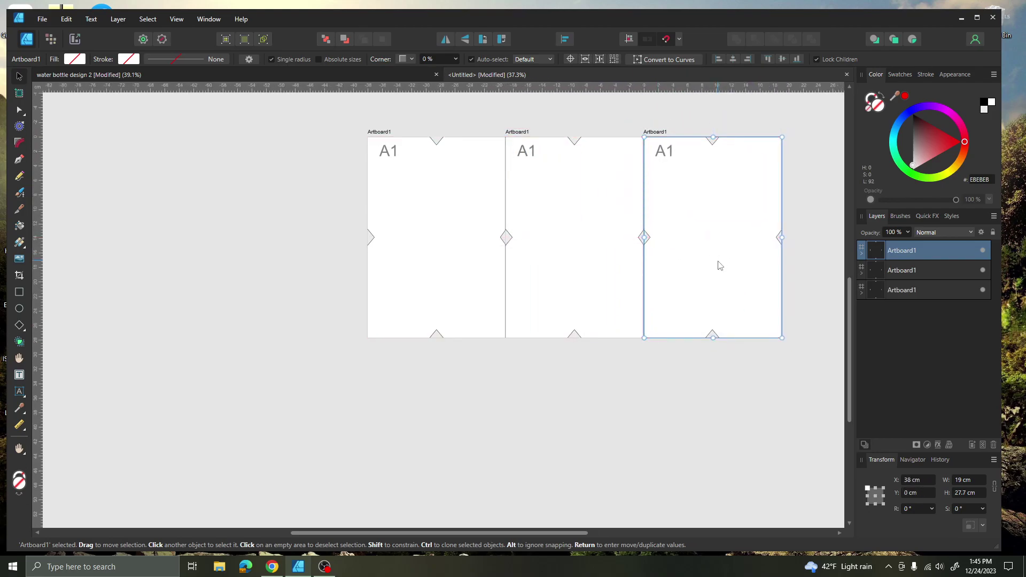
# Duplicate the artboard three more times to form a second row directly below, at Y 27.7 cm and X about 0.11, 19.11 and 38.11 cm.
pyautogui.hotkey('ctrl', 'j')
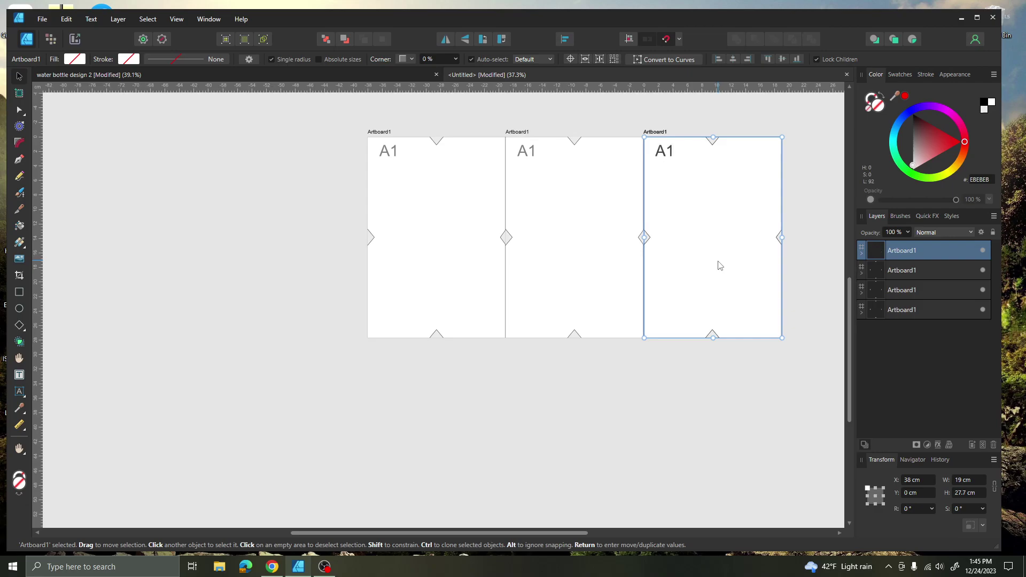
pyautogui.moveTo(720, 266); pyautogui.dragTo(448, 465)
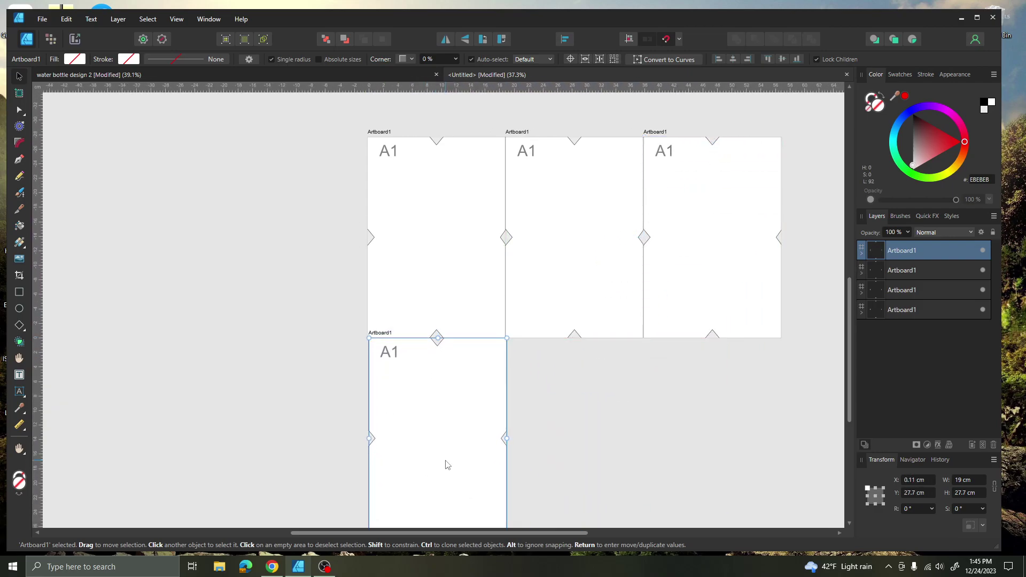
pyautogui.hotkey('ctrl', 'j')
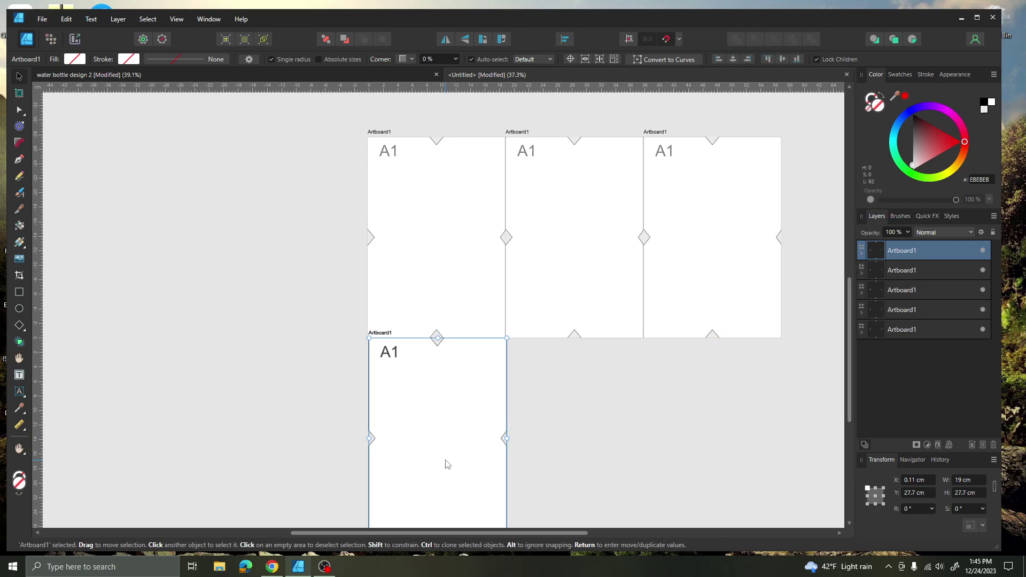
pyautogui.moveTo(444, 463); pyautogui.dragTo(587, 461)
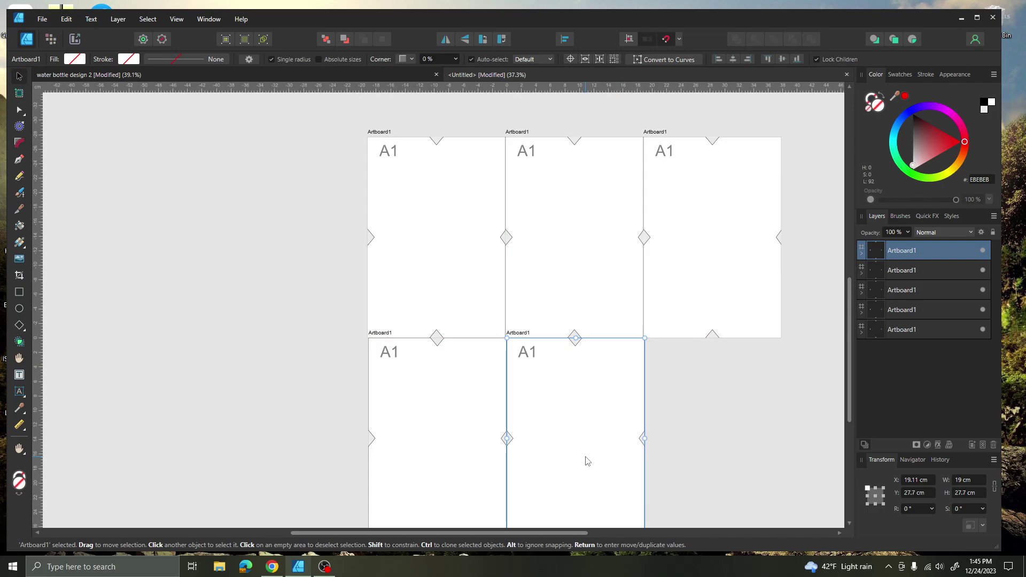
pyautogui.hotkey('ctrl', 'j')
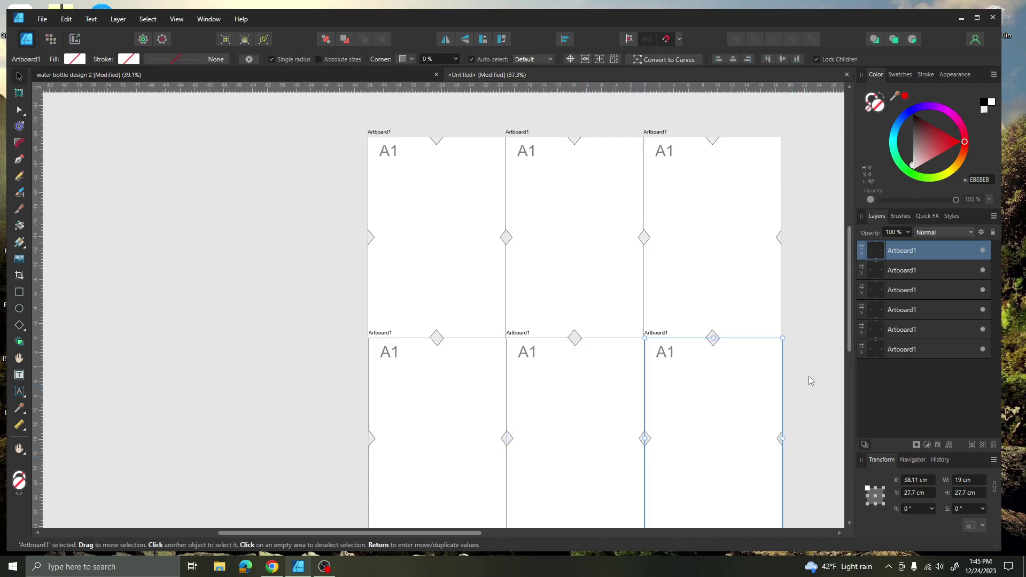
pyautogui.moveTo(845, 348); pyautogui.dragTo(845, 369)
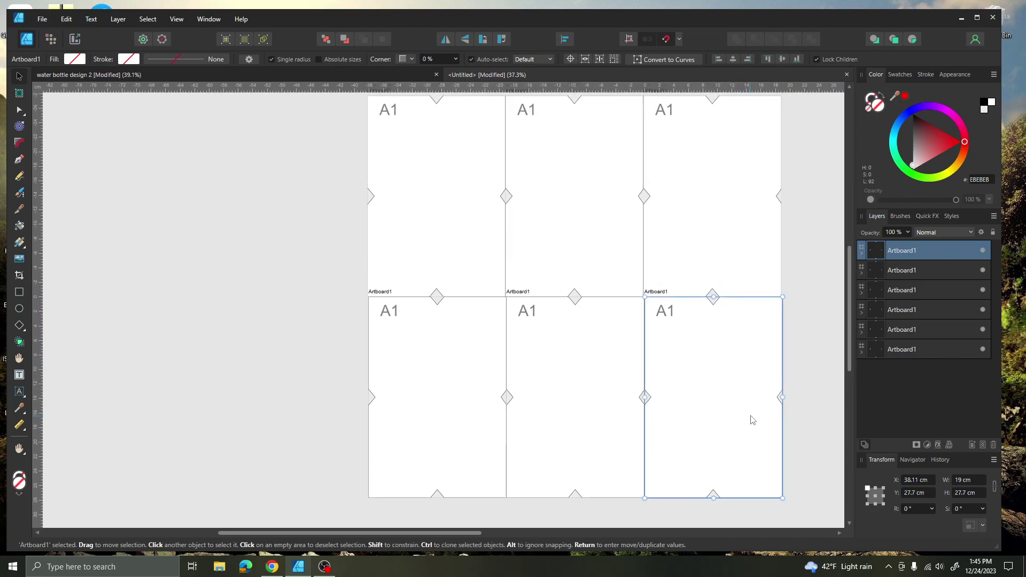
pyautogui.scroll(1, 753, 415)
pyautogui.keyDown('ctrl'); pyautogui.scroll(1, 739, 408); pyautogui.keyUp('ctrl')
pyautogui.keyDown('ctrl'); pyautogui.scroll(-3, 725, 410); pyautogui.keyUp('ctrl')
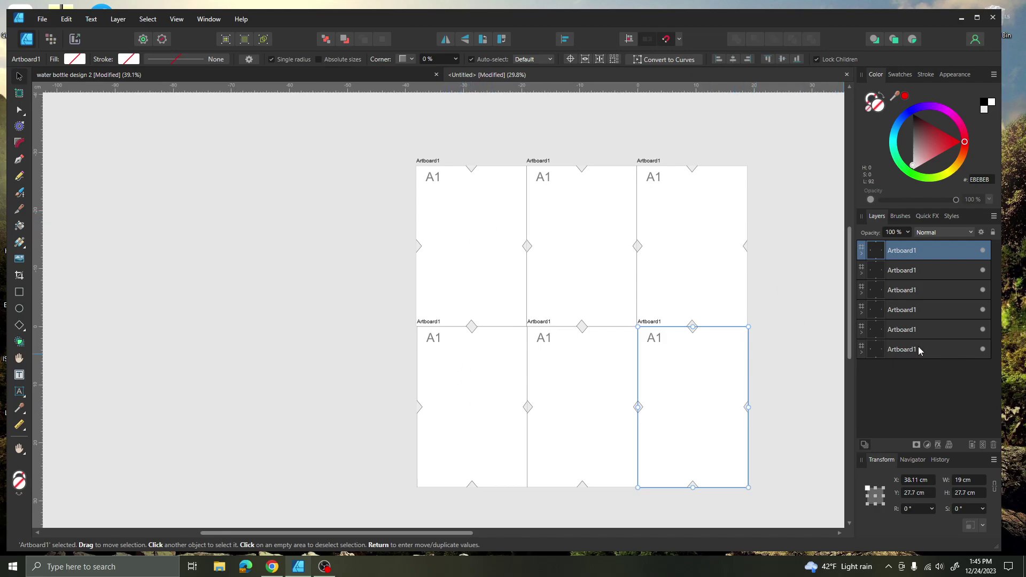
# Rename the middle artboard of the upper row as "Artboard".
pyautogui.click(881, 353)
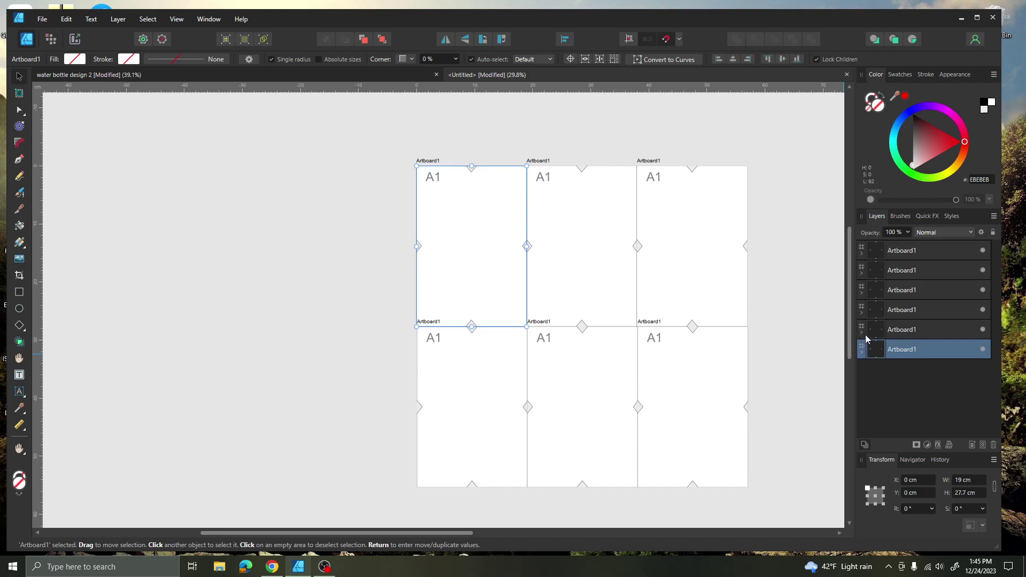
pyautogui.click(872, 329)
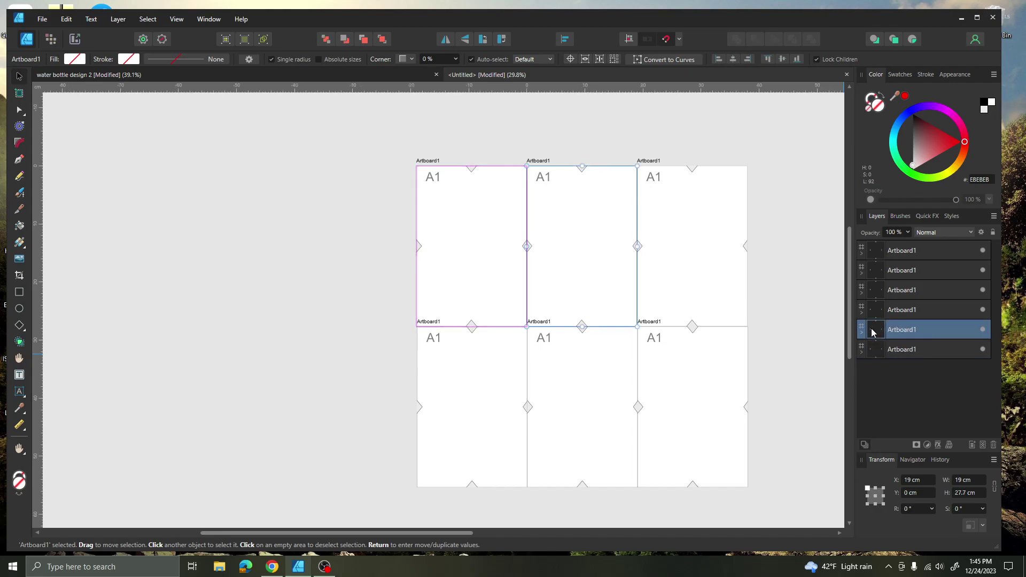
pyautogui.doubleClick(922, 330)
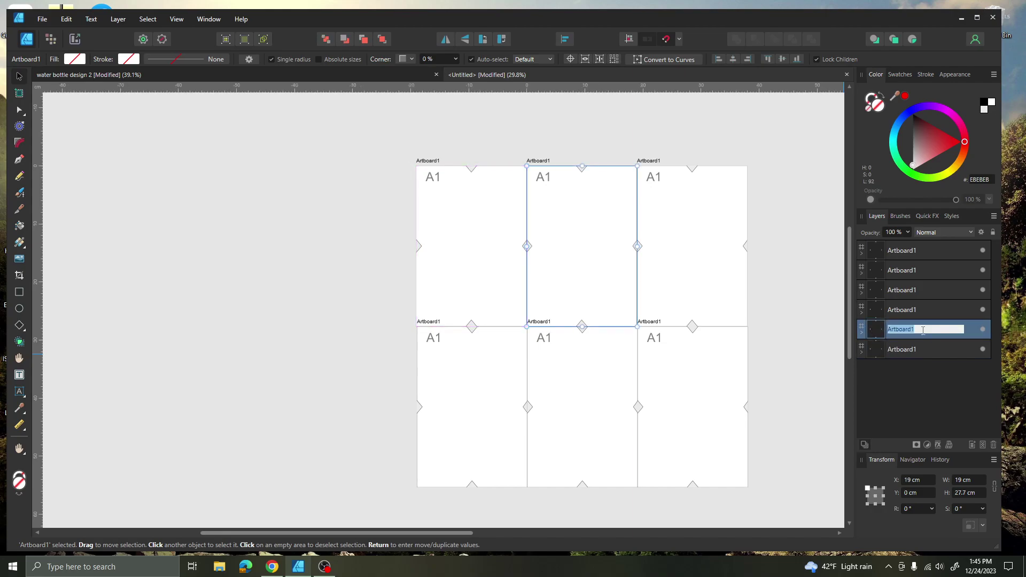
pyautogui.press('BackSpace')
pyautogui.write('ar')
pyautogui.press('BackSpace')
pyautogui.press('BackSpace')
pyautogui.write('Artboard')
pyautogui.press('Return')
pyautogui.press('Return')
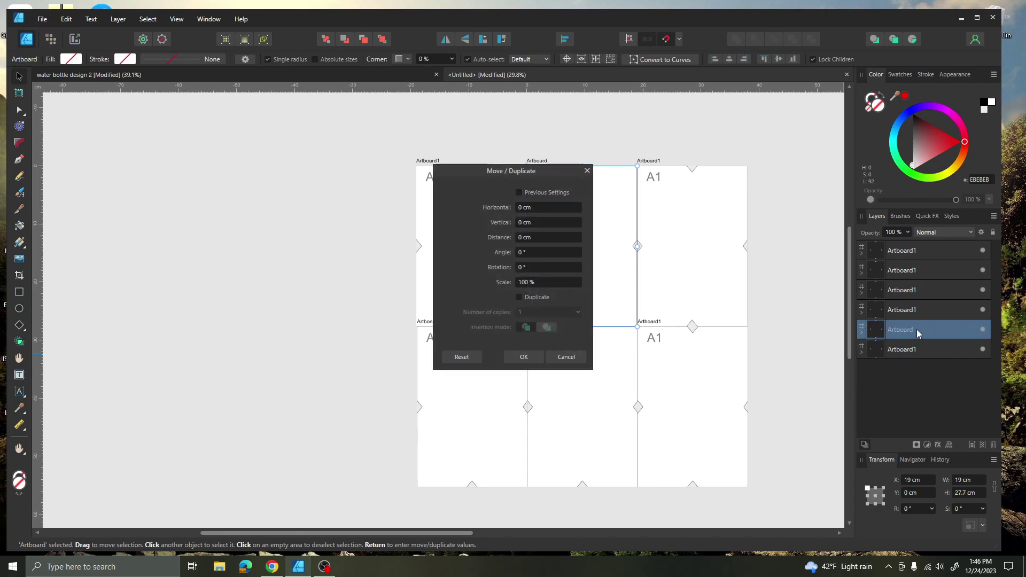
pyautogui.doubleClick(916, 330)
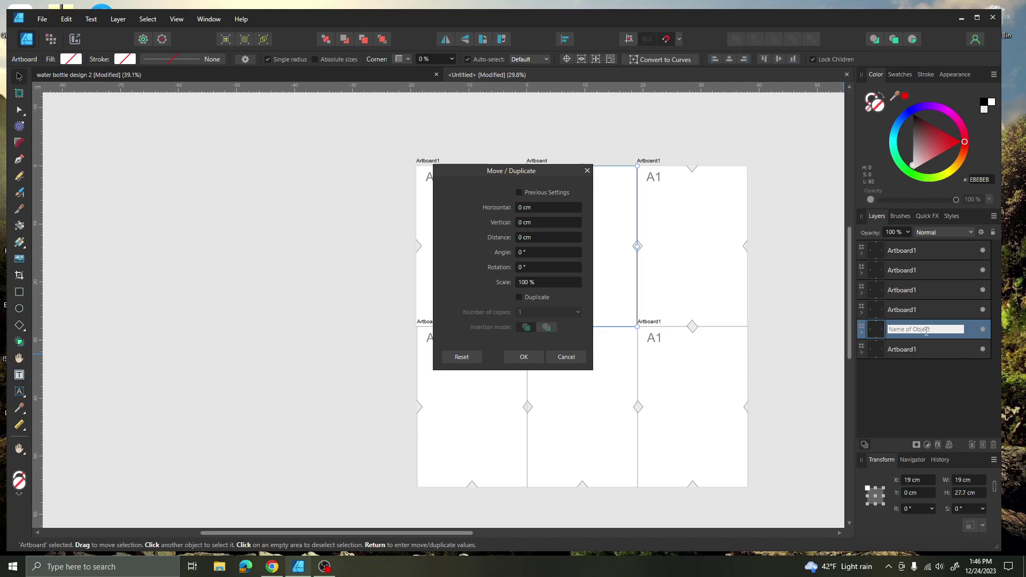
pyautogui.click(574, 357)
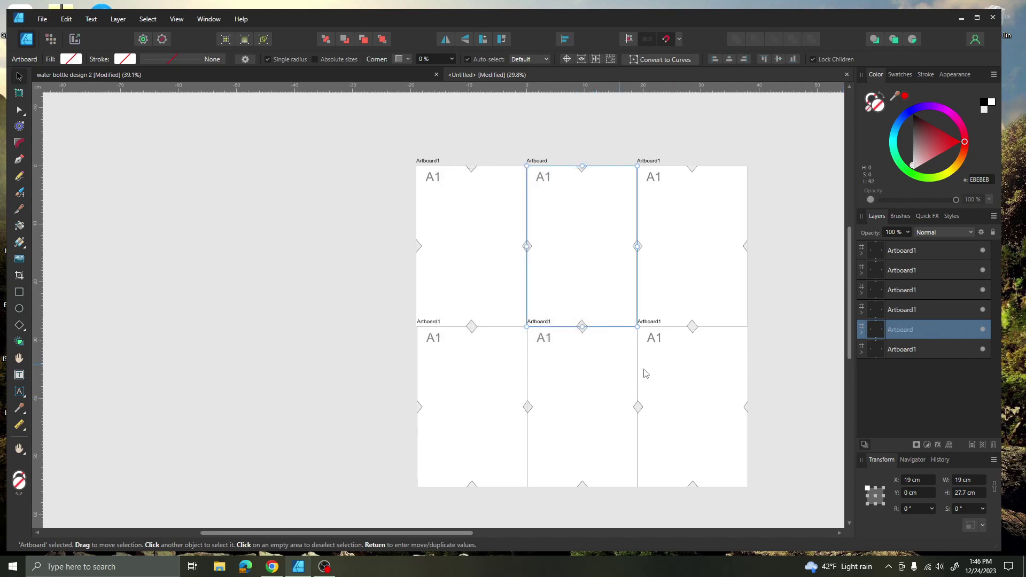
# Rename the middle artboard of the upper row as "Artboard2".
pyautogui.doubleClick(911, 329)
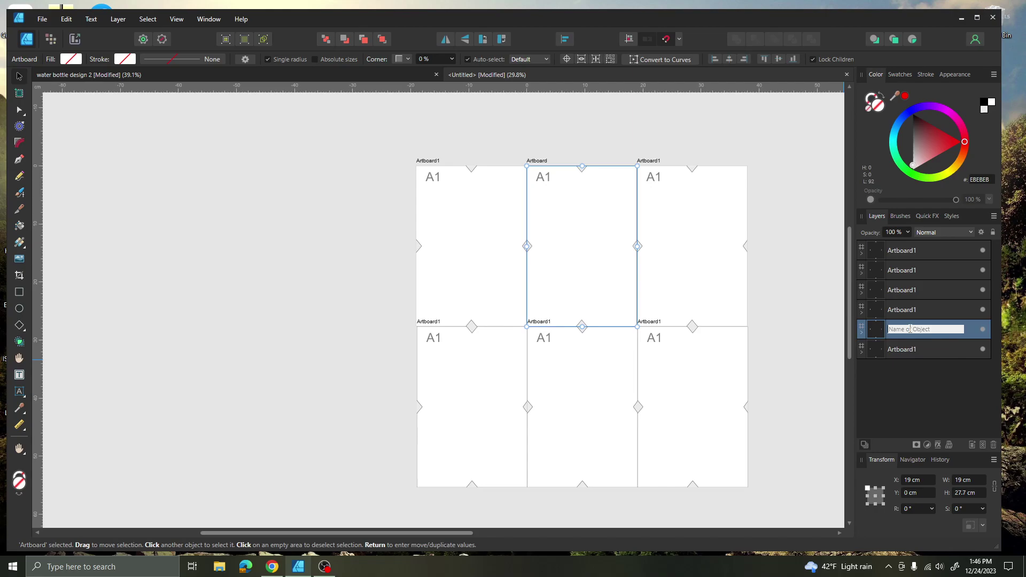
pyautogui.write('Artboar')
pyautogui.press('BackSpace')
pyautogui.press('BackSpace')
pyautogui.press('BackSpace')
pyautogui.write('oard')
pyautogui.press('Return')
# Change the page label text on Artboard2 to "A2" and collapse that artboard's layers.
pyautogui.click(863, 333)
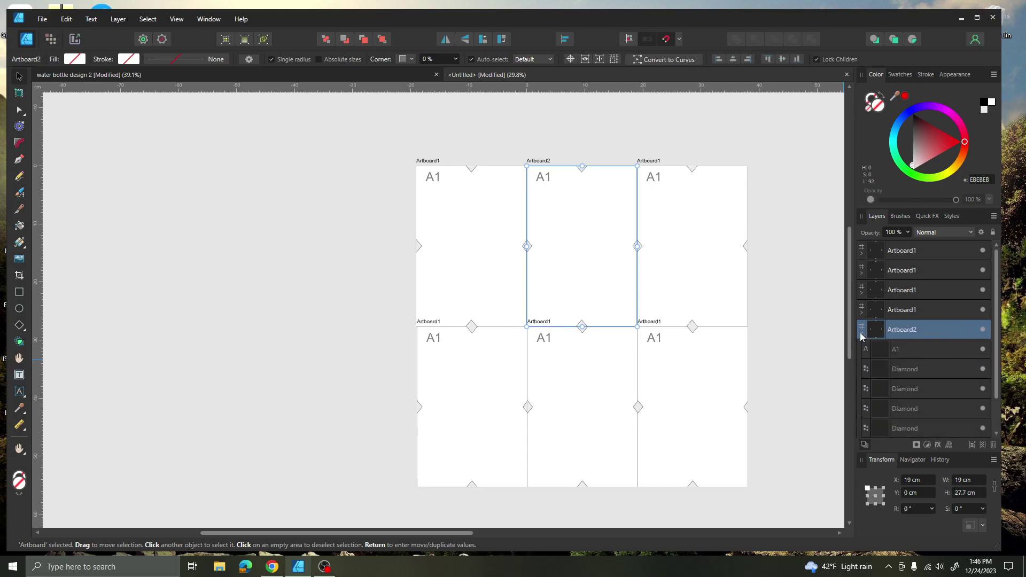
pyautogui.click(898, 350)
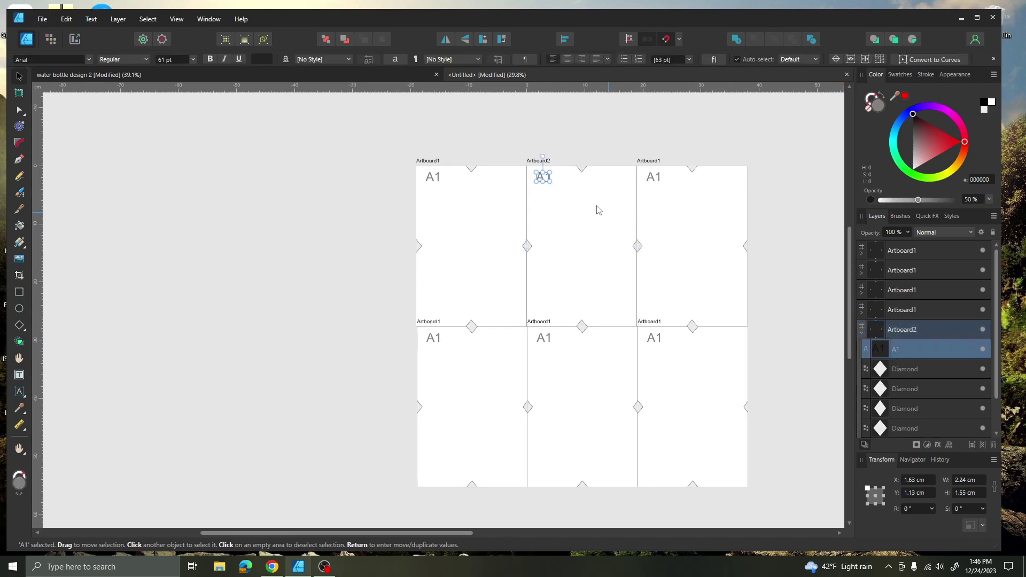
pyautogui.press('t')
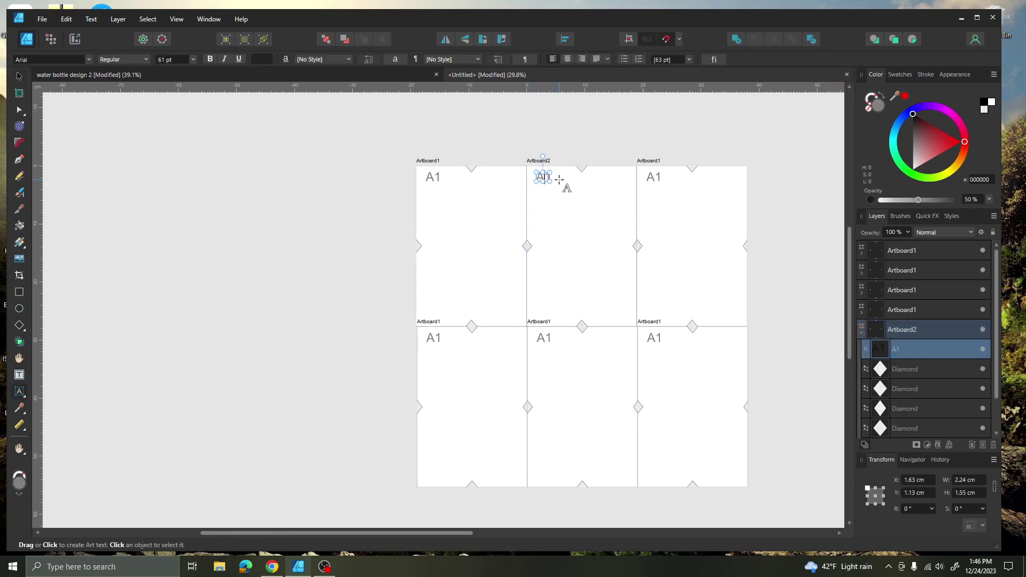
pyautogui.press('BackSpace')
pyautogui.write('2')
pyautogui.press('Escape')
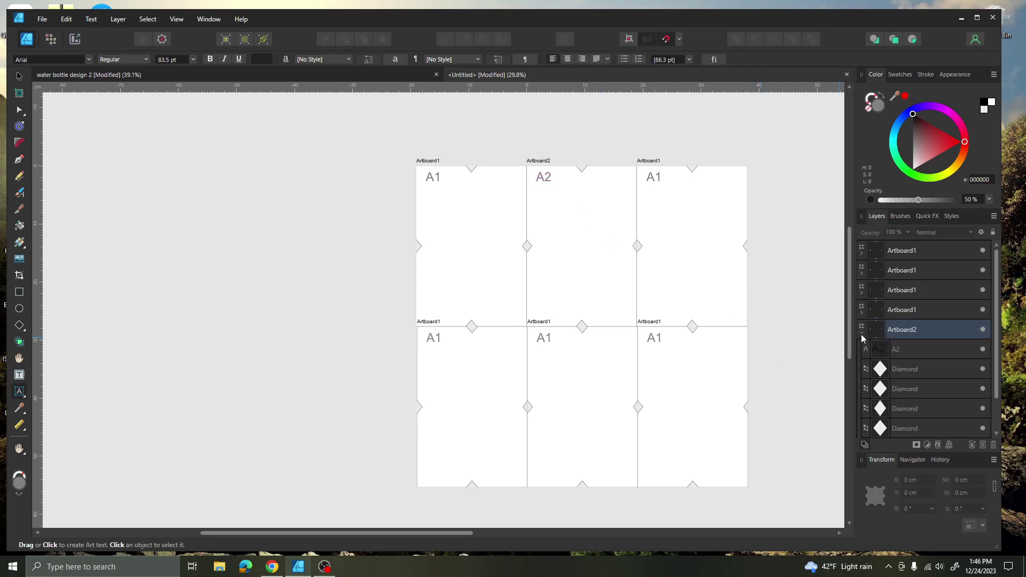
pyautogui.click(861, 332)
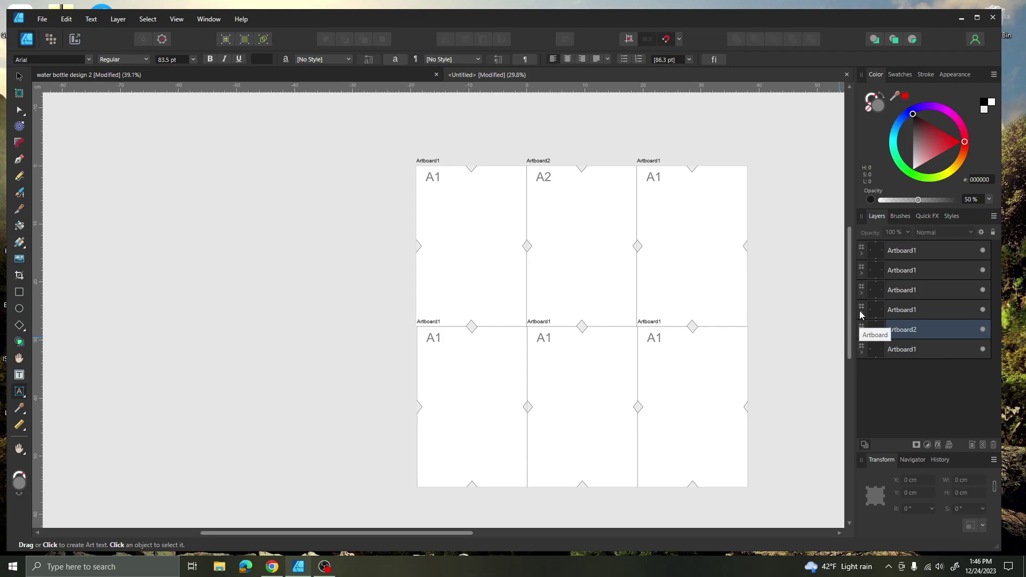
# Expand the third artboard of the upper row and rename it as "Artboard3".
pyautogui.click(861, 312)
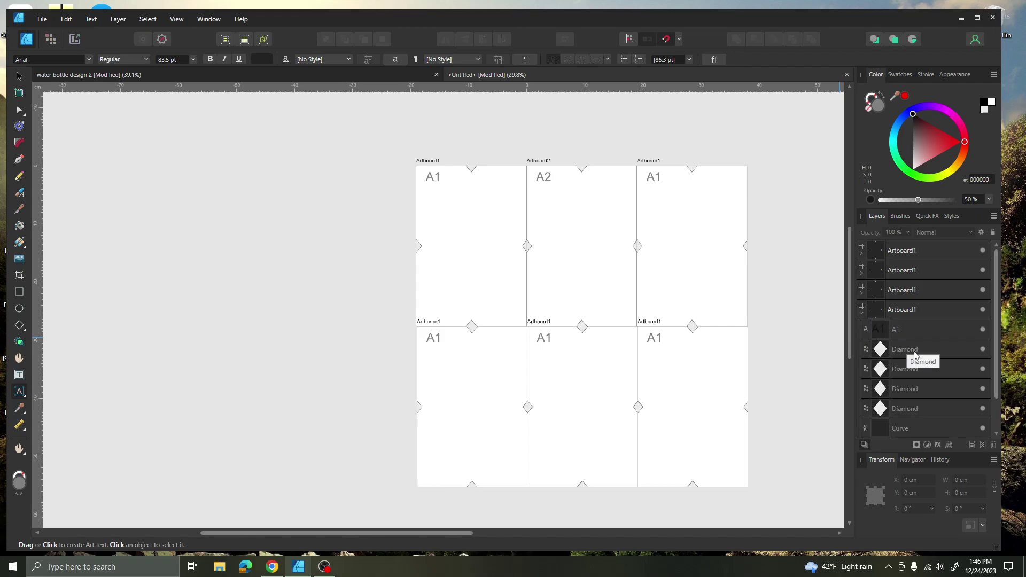
pyautogui.click(911, 316)
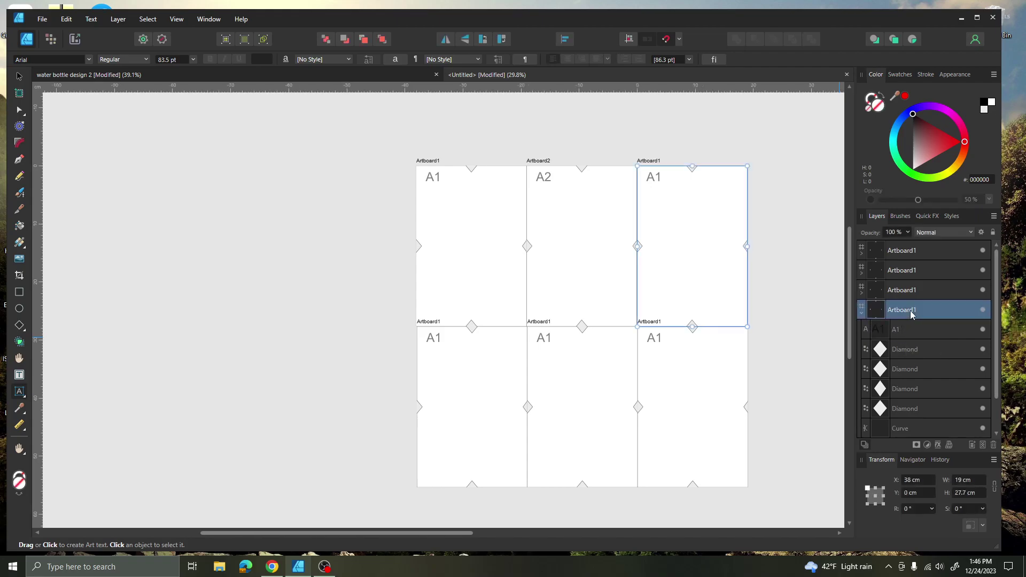
pyautogui.doubleClick(912, 313)
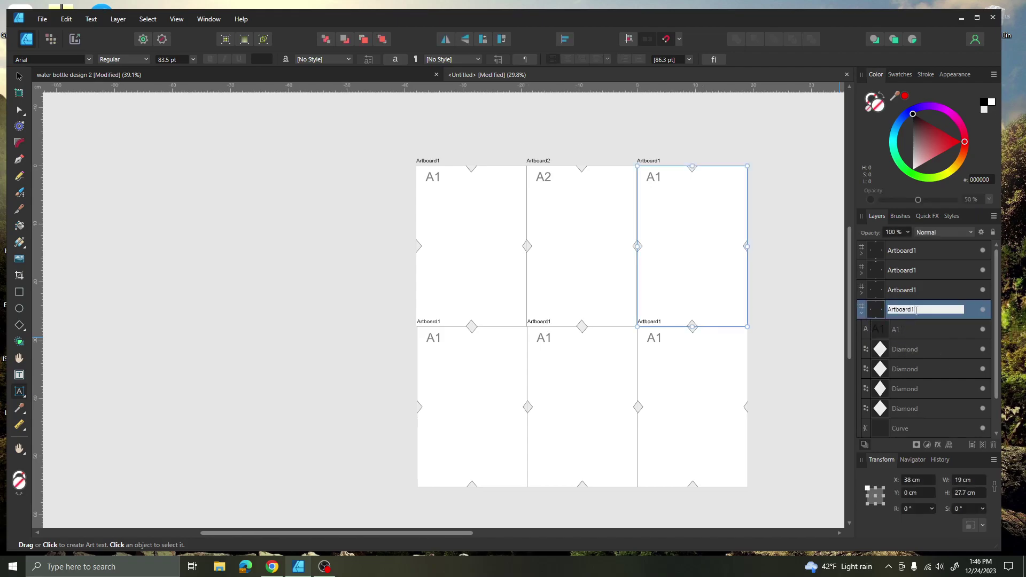
pyautogui.press('BackSpace')
pyautogui.write('3')
# Change the page label text on Artboard3 to "A3" and collapse that artboard's layers.
pyautogui.click(881, 330)
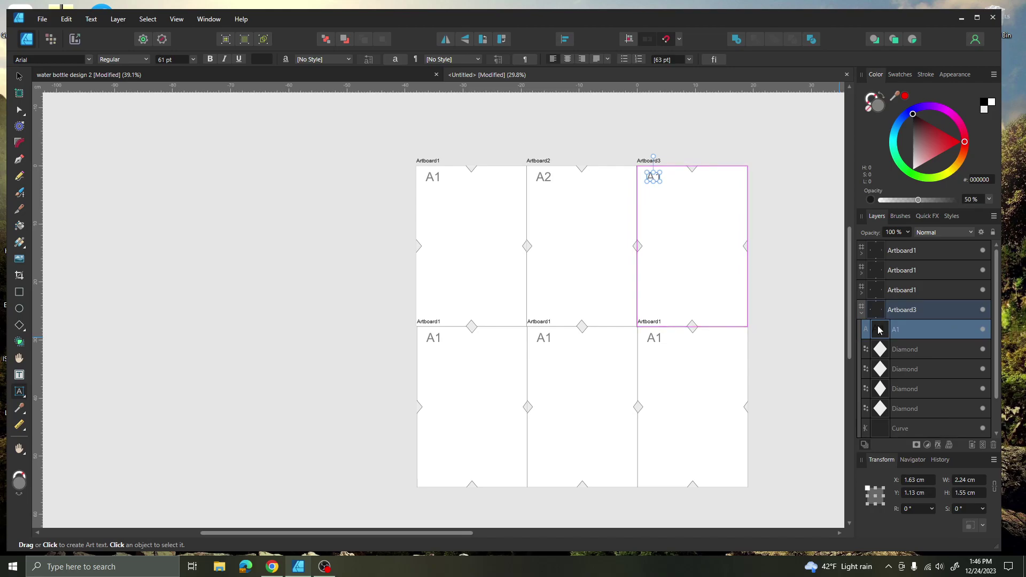
pyautogui.click(655, 177)
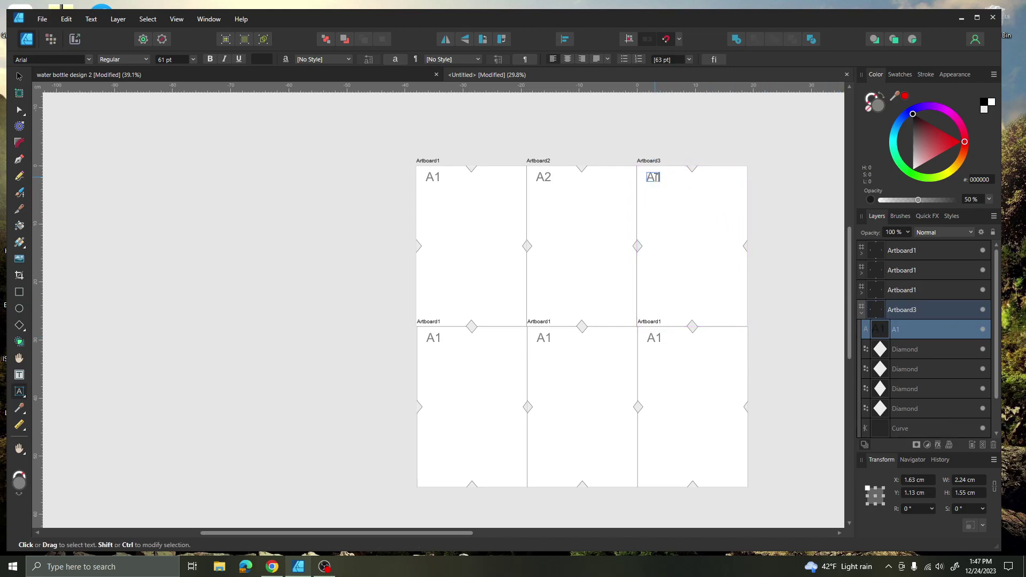
pyautogui.press('BackSpace')
pyautogui.write('3')
pyautogui.press('Escape')
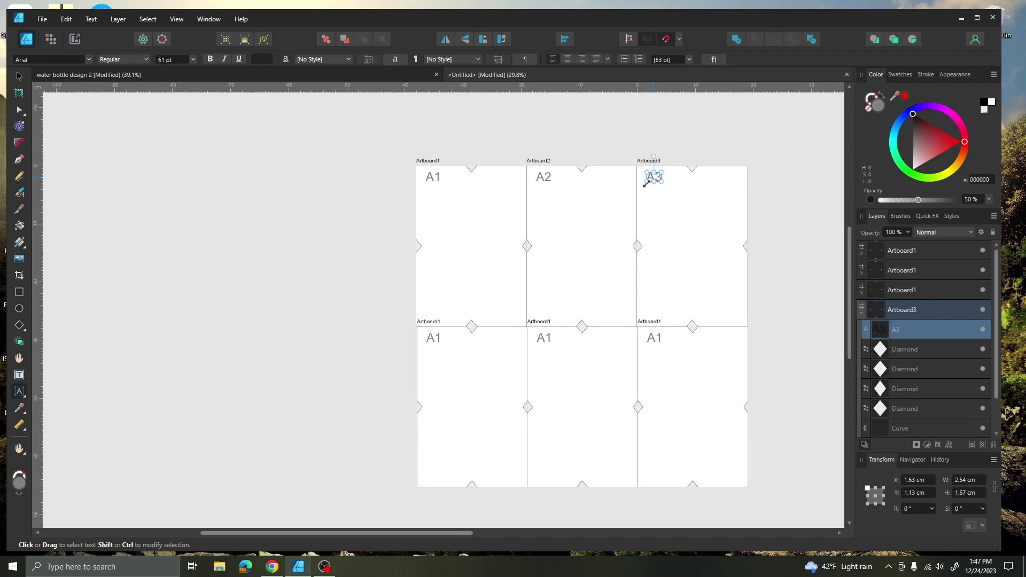
pyautogui.click(861, 313)
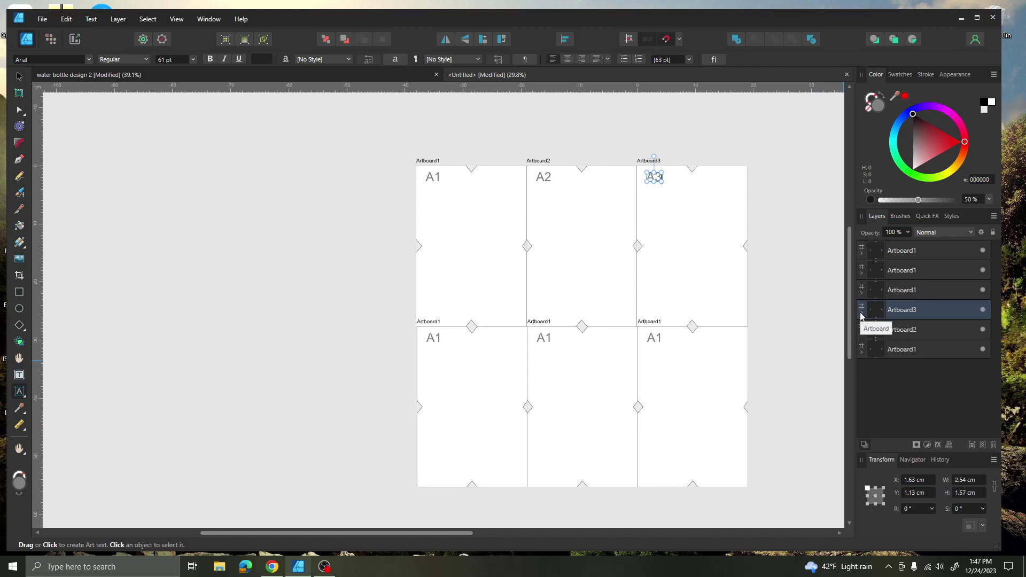
# Rename the first artboard of the lower row as "Artboard4".
pyautogui.click(907, 292)
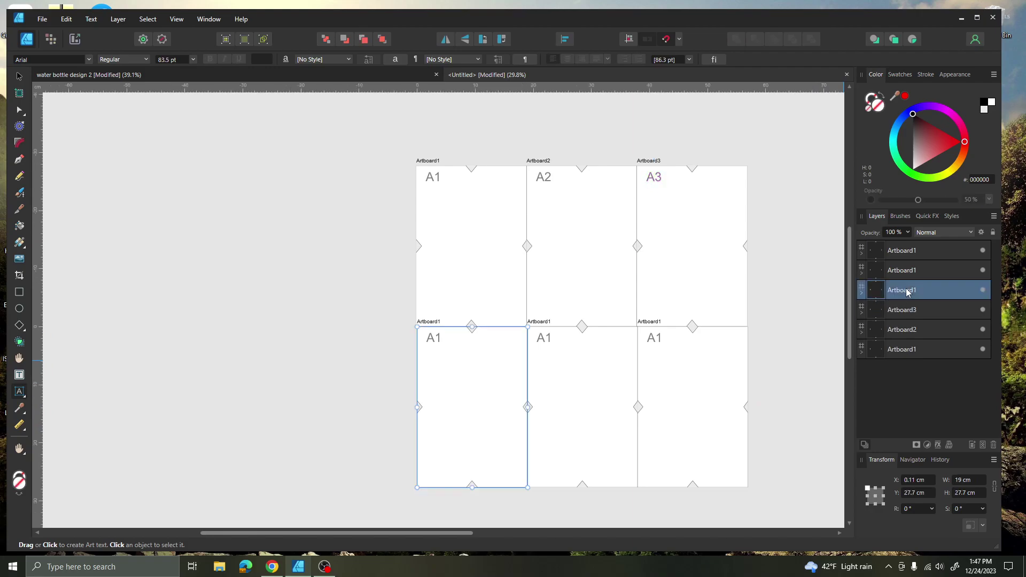
pyautogui.doubleClick(907, 292)
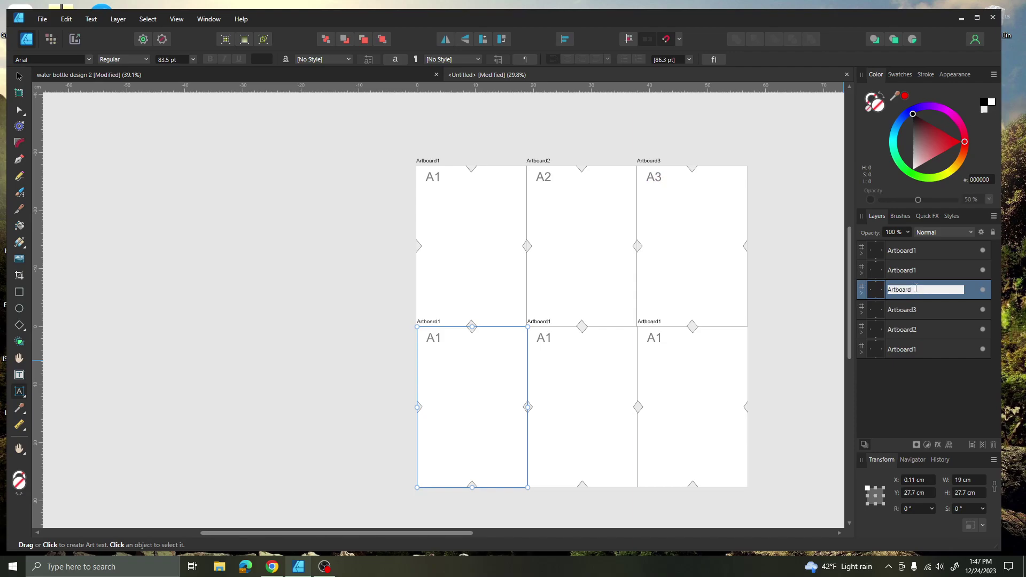
pyautogui.write('4')
pyautogui.click(861, 296)
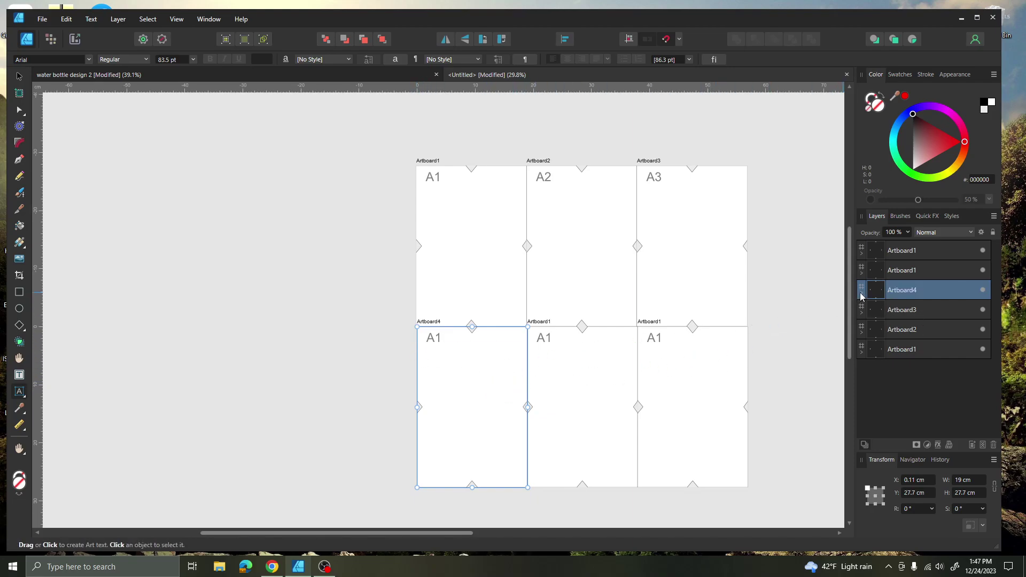
# Expand Artboard4 and change its page label text to "B1".
pyautogui.click(861, 296)
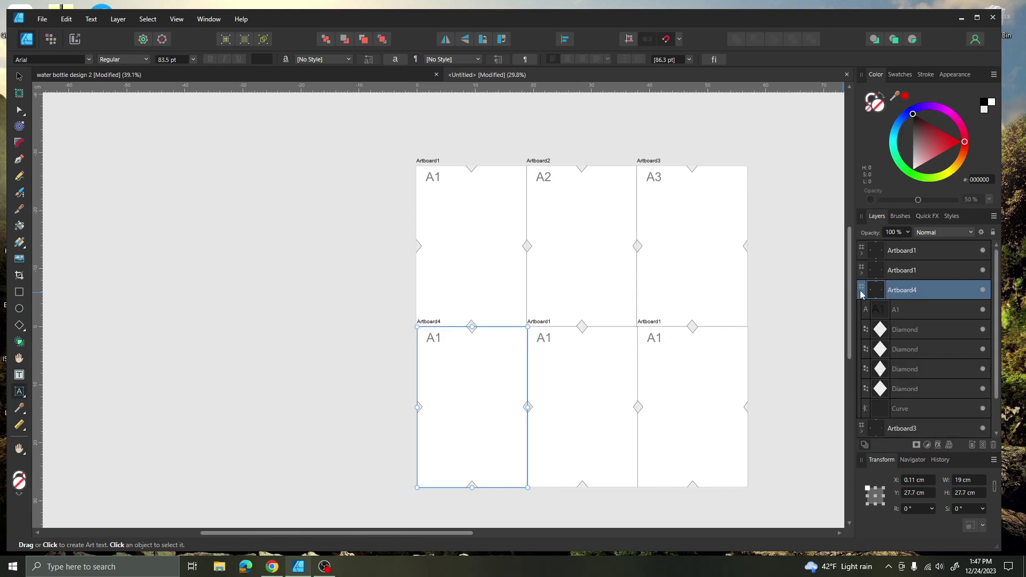
pyautogui.click(900, 309)
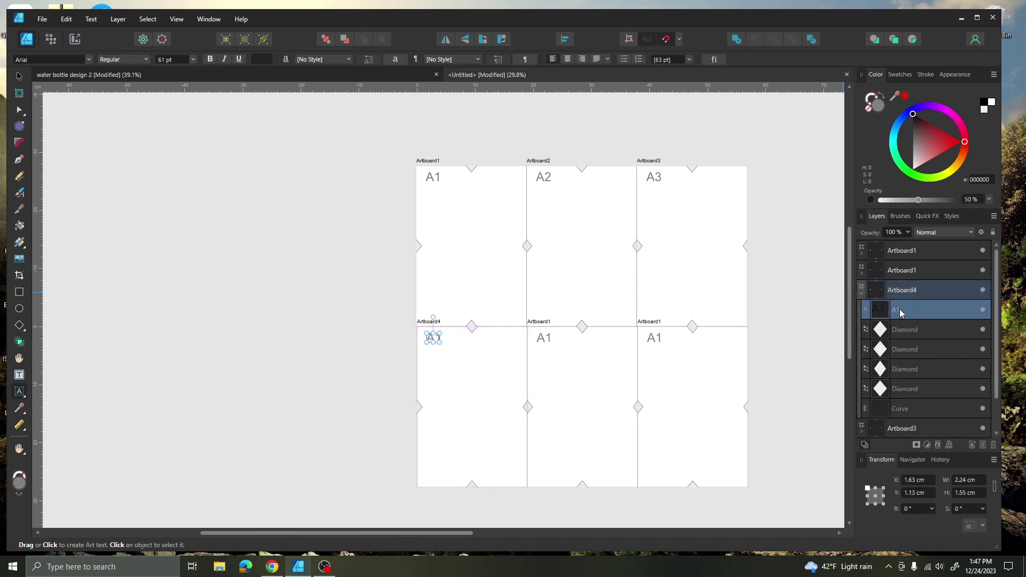
pyautogui.doubleClick(895, 311)
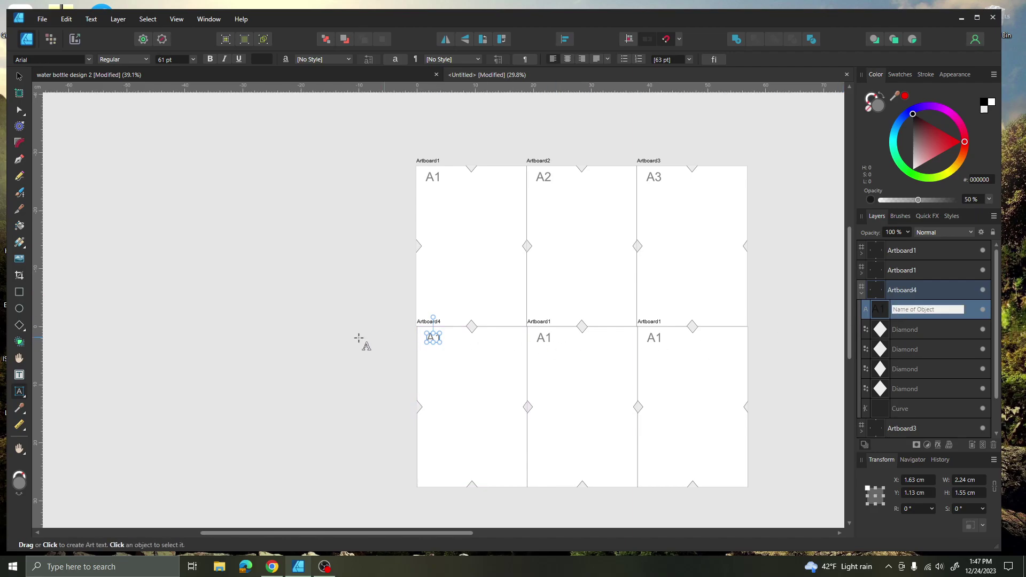
pyautogui.click(435, 337)
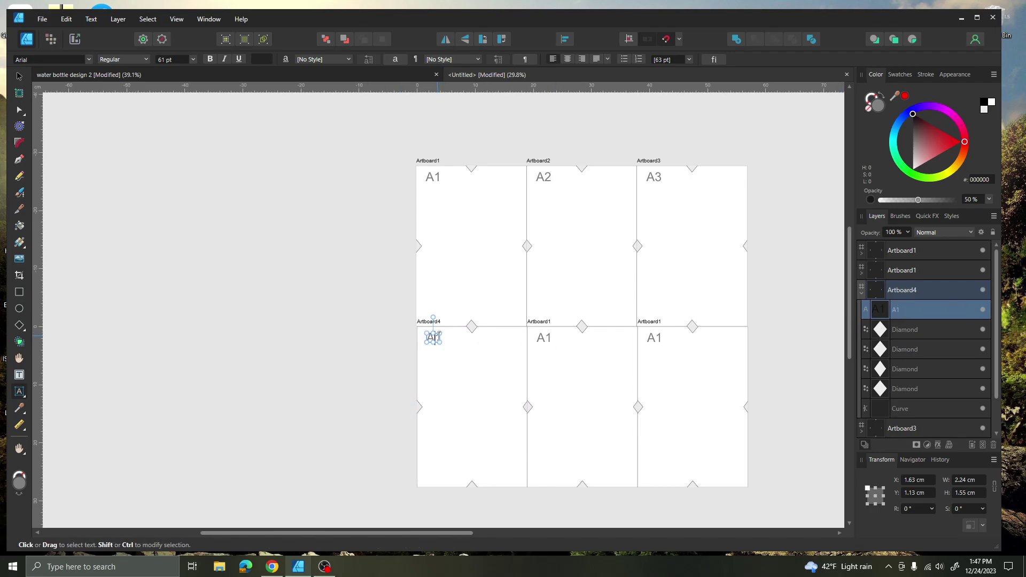
pyautogui.press('BackSpace')
pyautogui.write('B')
pyautogui.click(568, 365)
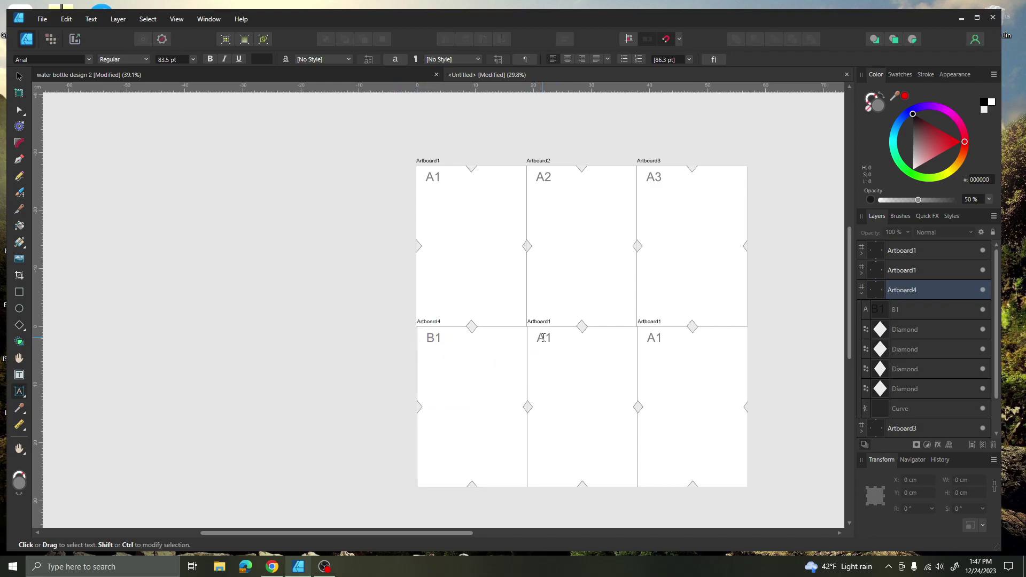
# Collapse Artboard4's layers and rename the middle artboard of the lower row as "Artboard5".
pyautogui.click(543, 338)
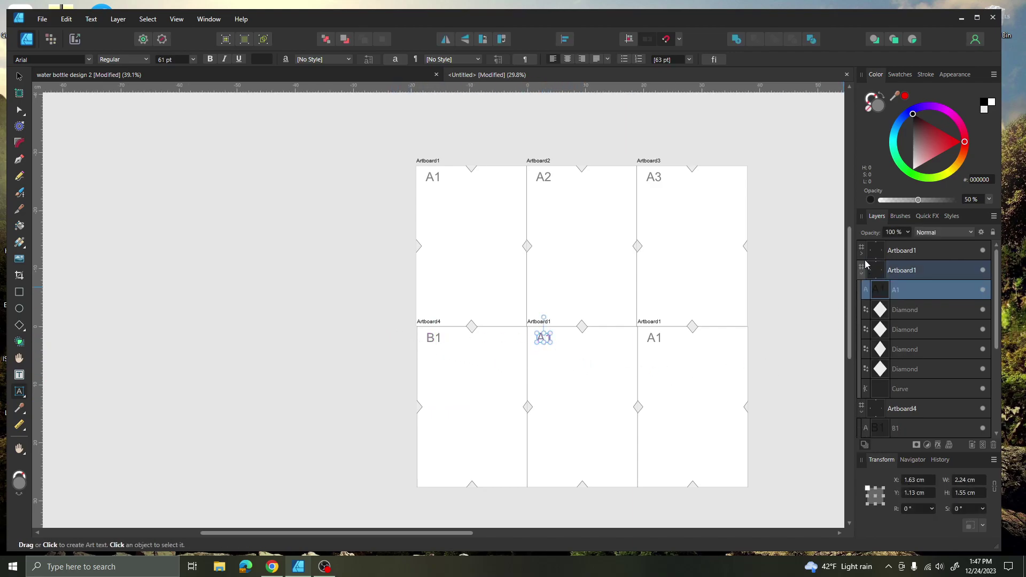
pyautogui.click(466, 396)
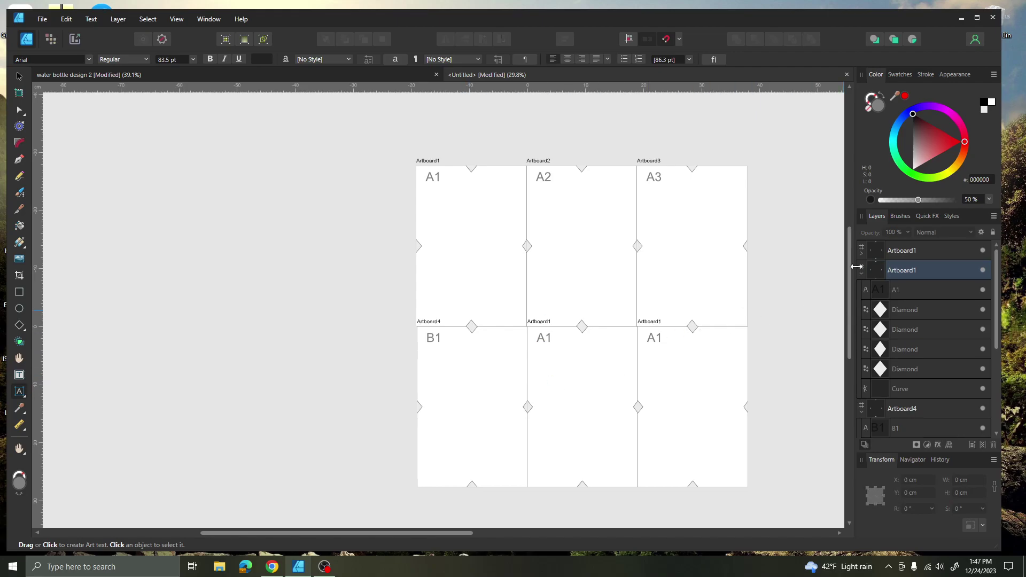
pyautogui.click(861, 412)
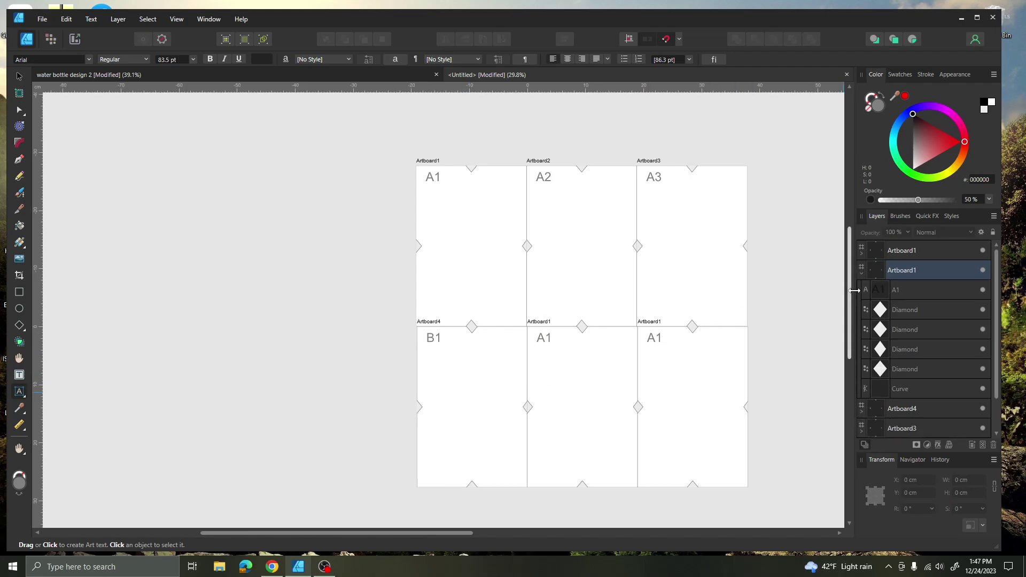
pyautogui.doubleClick(924, 268)
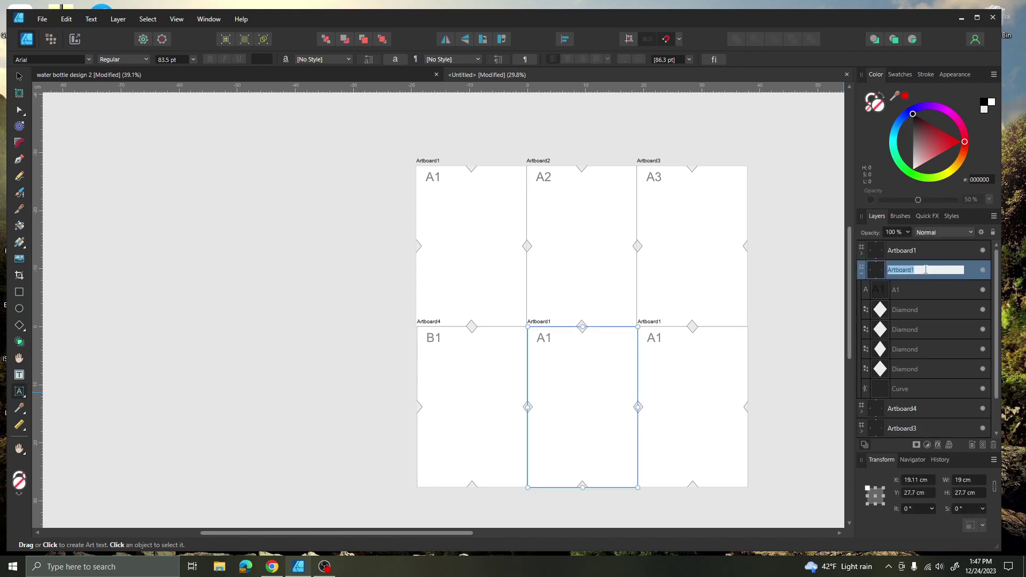
pyautogui.click(926, 270)
pyautogui.press('BackSpace')
pyautogui.write('5')
# Change the page label text on Artboard5 to "B2".
pyautogui.click(879, 290)
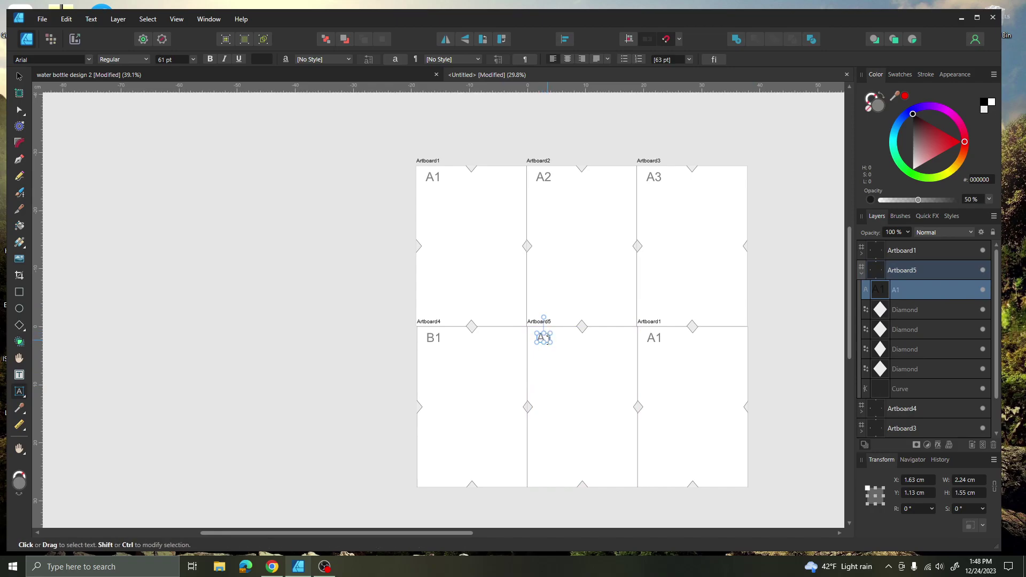
pyautogui.click(544, 338)
pyautogui.press('BackSpace')
pyautogui.write('B')
pyautogui.press('Delete')
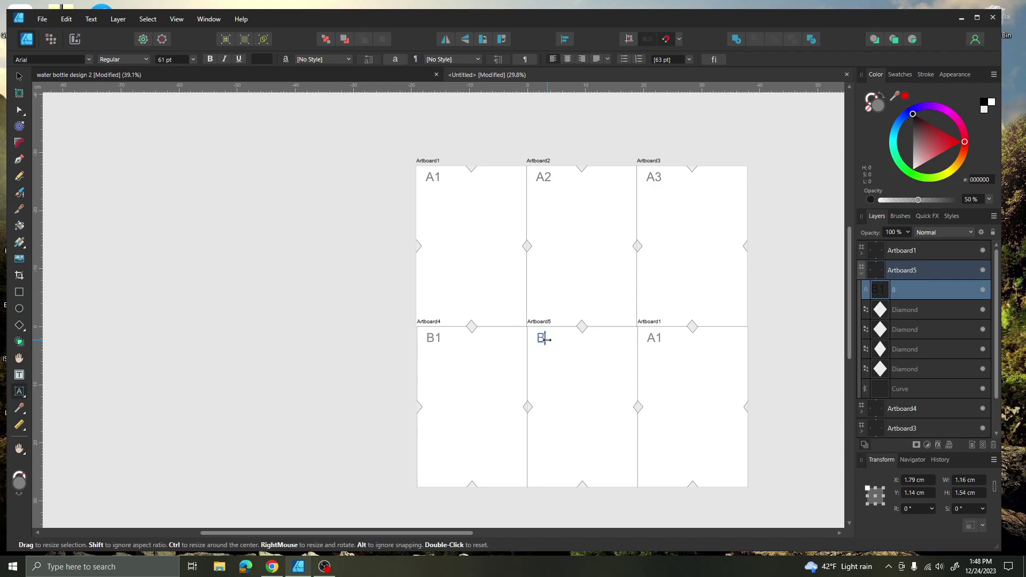
pyautogui.write('2')
pyautogui.press('Escape')
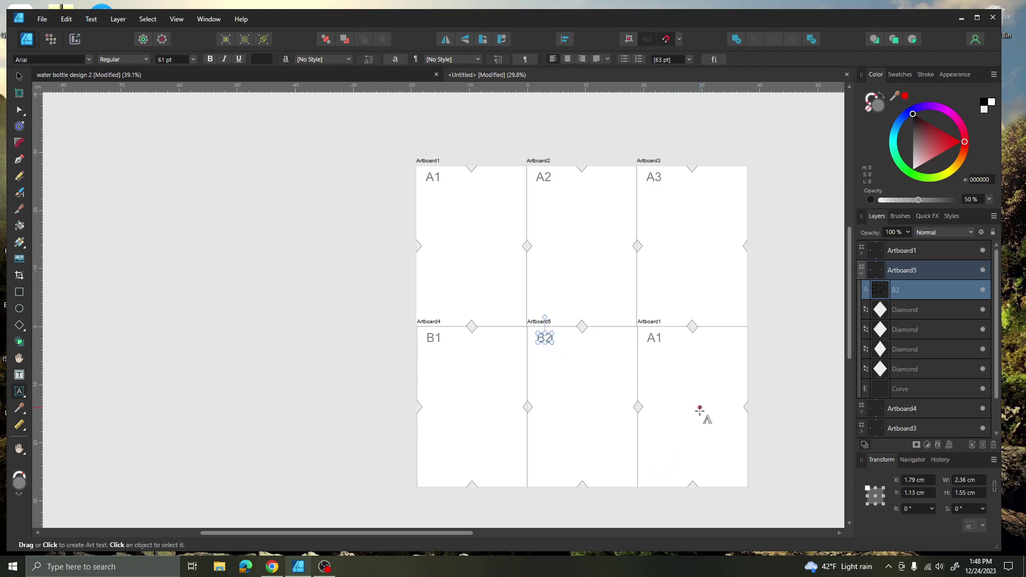
pyautogui.press('Escape')
# Collapse Artboard5's layers and change the page label text on the third artboard of the lower row to "B3".
pyautogui.doubleClick(653, 338)
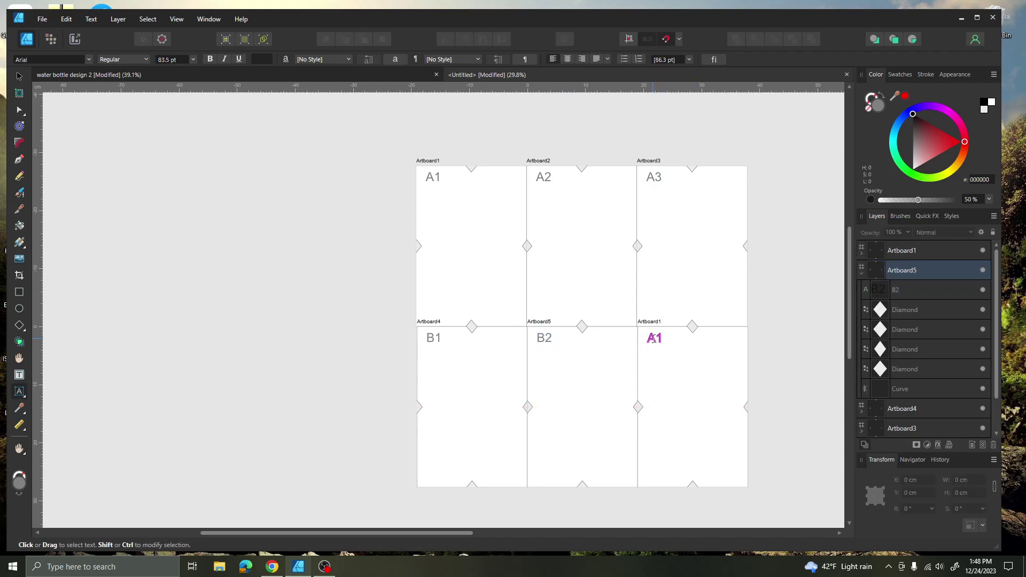
pyautogui.click(654, 338)
pyautogui.press('Escape')
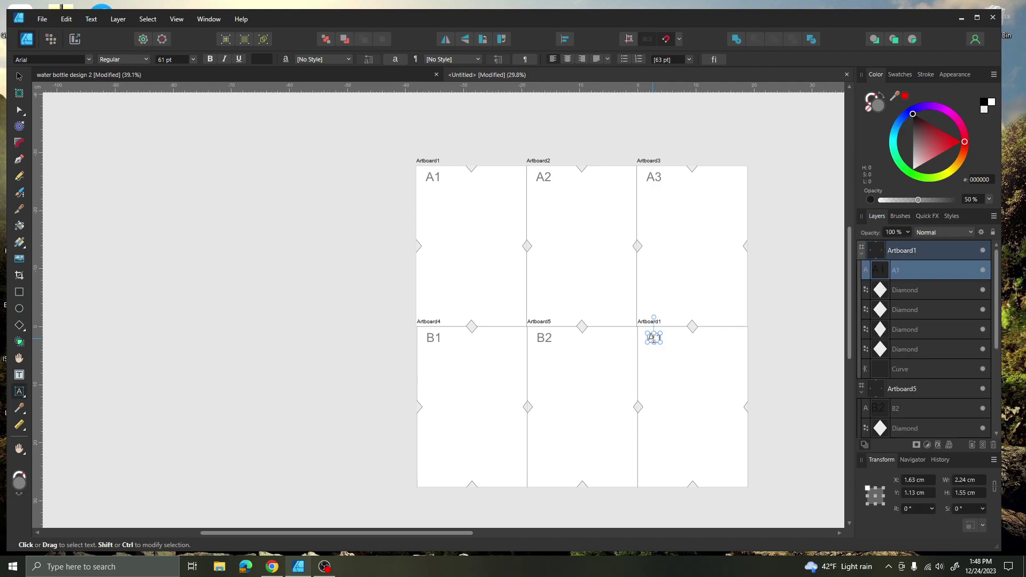
pyautogui.click(861, 390)
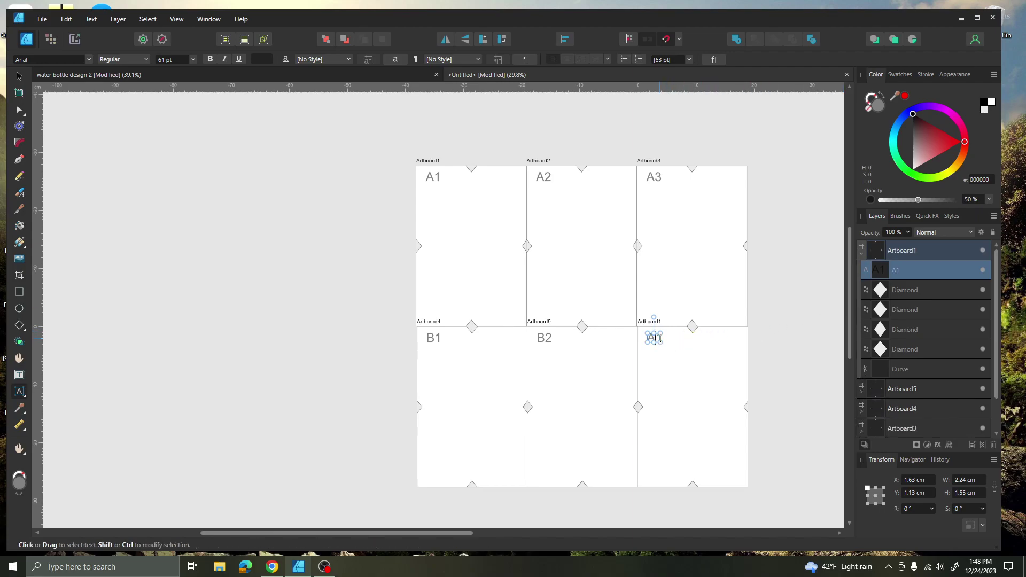
pyautogui.click(659, 338)
pyautogui.press('BackSpace')
pyautogui.write('B13')
pyautogui.click(661, 338)
pyautogui.press('BackSpace')
pyautogui.press('Escape')
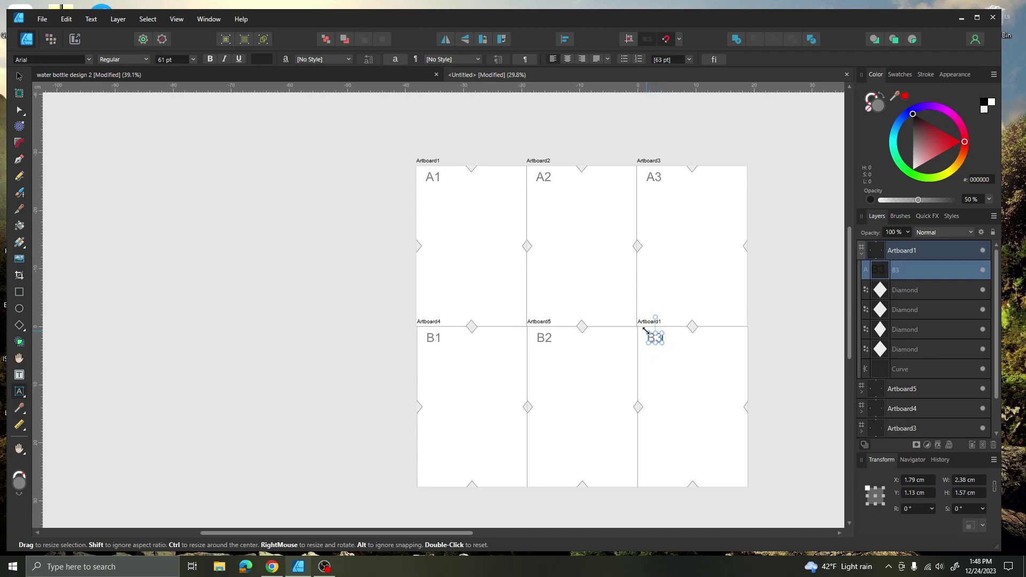
# Rename the third artboard of the lower row as "Artboard6" and collapse its layers.
pyautogui.click(929, 249)
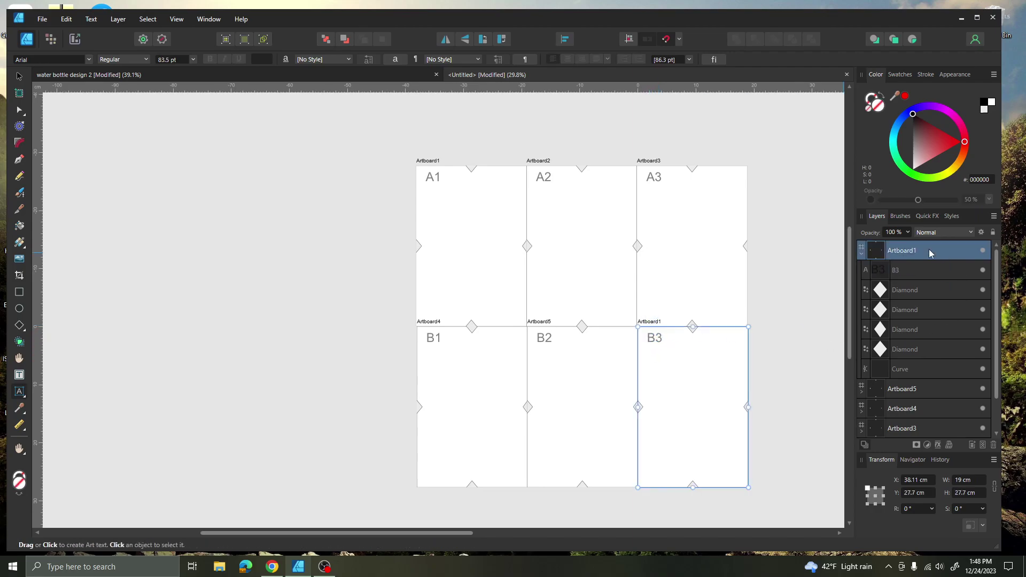
pyautogui.doubleClick(929, 249)
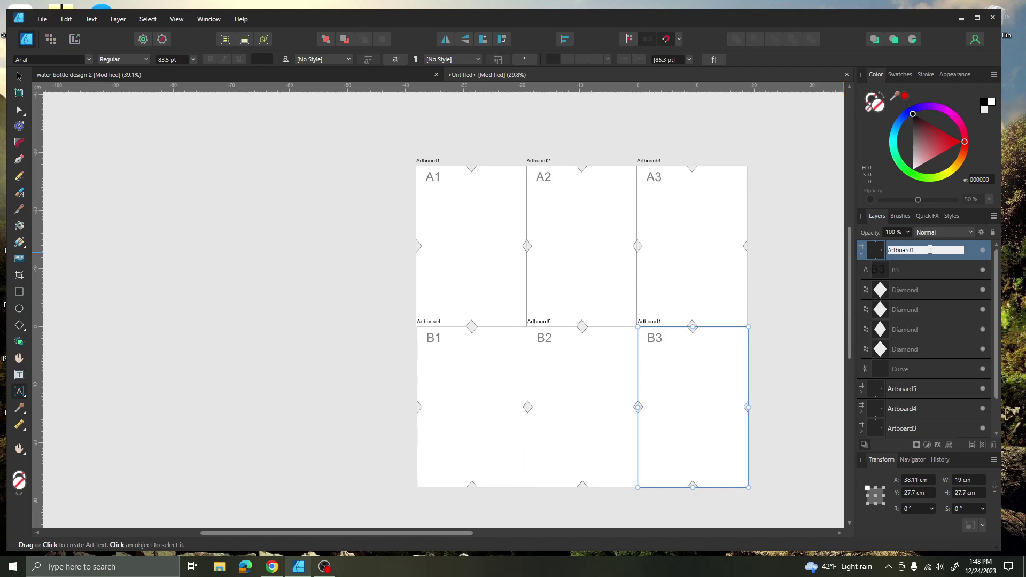
pyautogui.write('6')
pyautogui.click(791, 428)
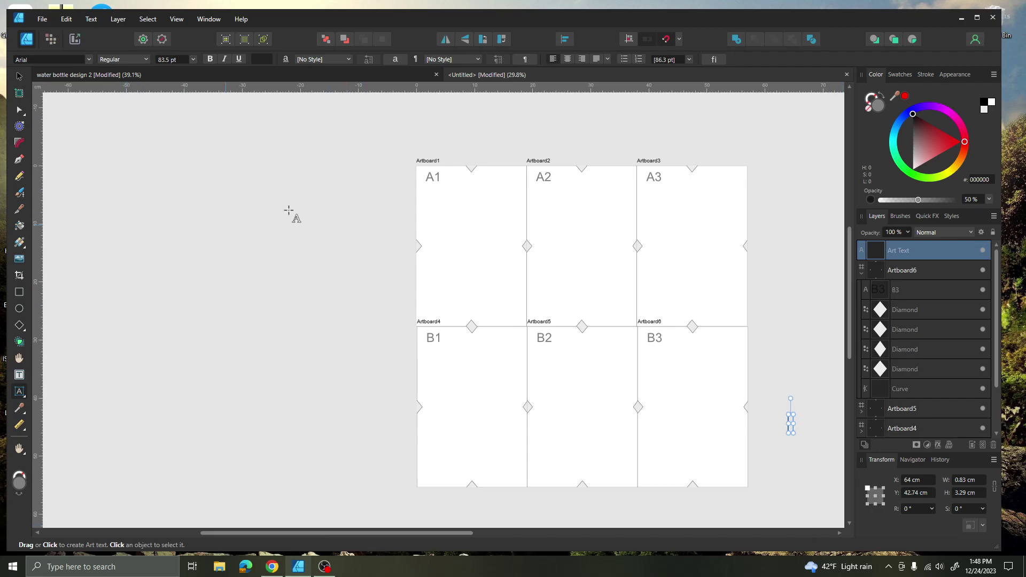
pyautogui.click(861, 271)
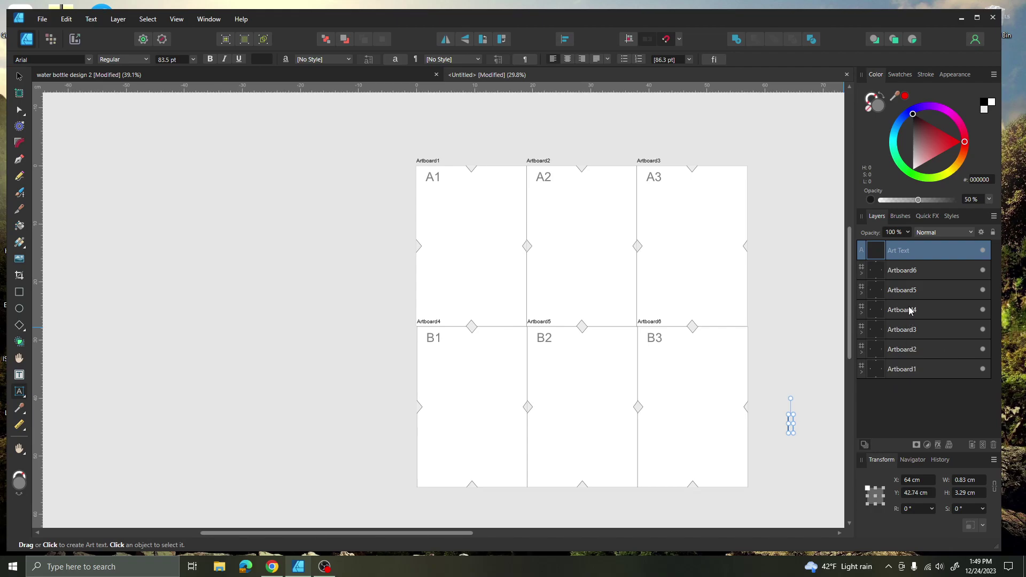
pyautogui.doubleClick(905, 251)
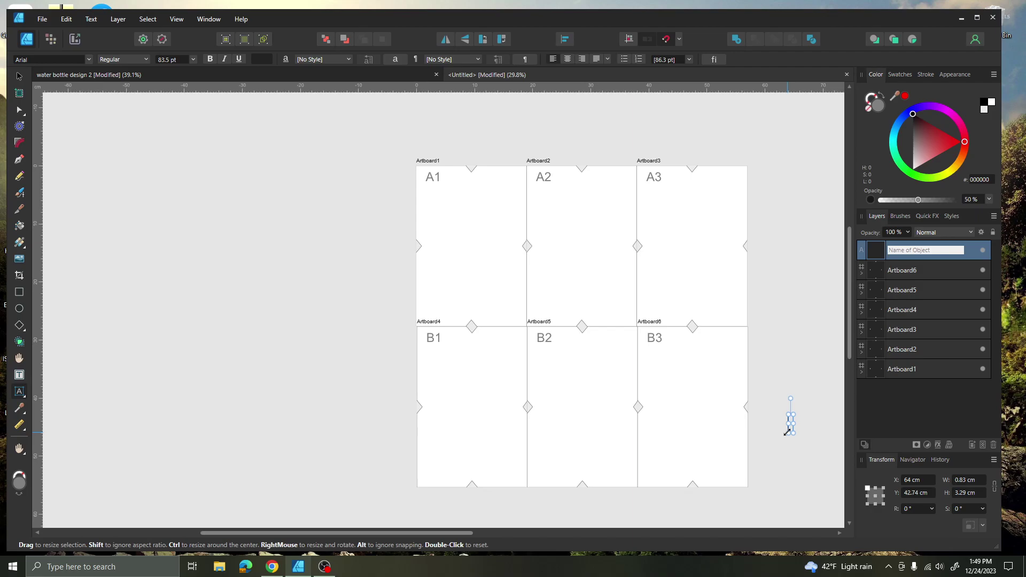
pyautogui.click(865, 253)
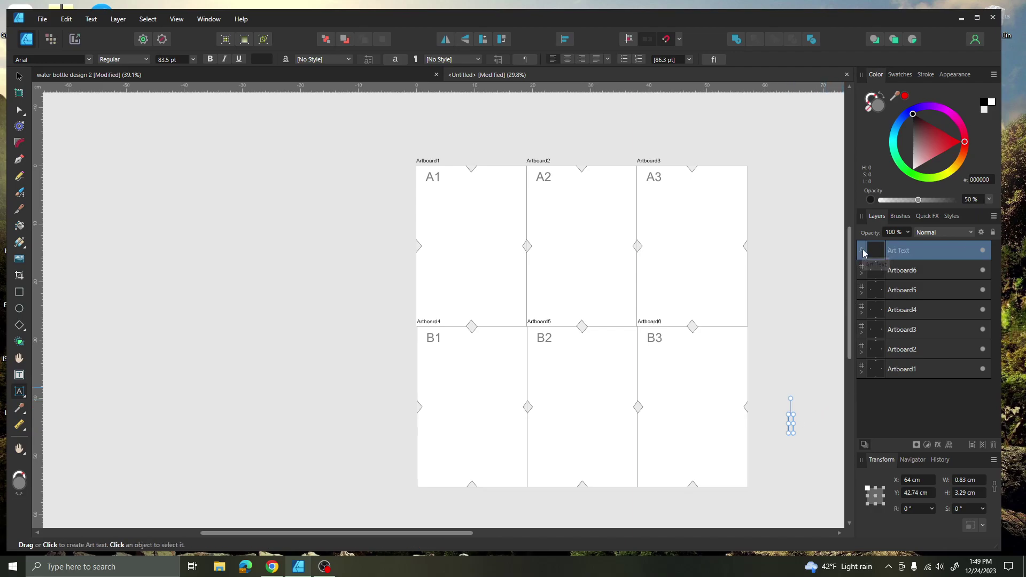
pyautogui.rightClick(863, 248)
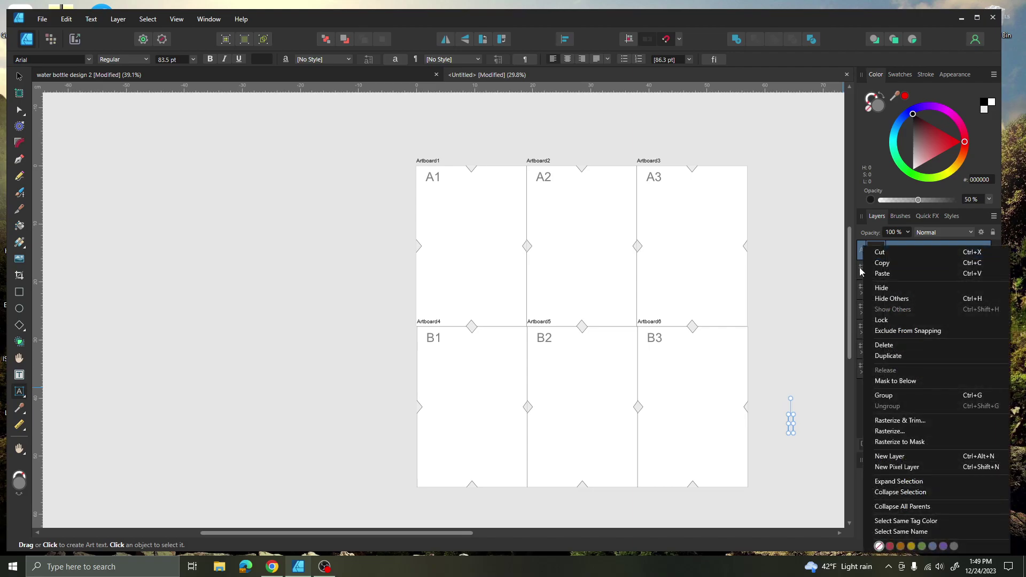
pyautogui.click(806, 459)
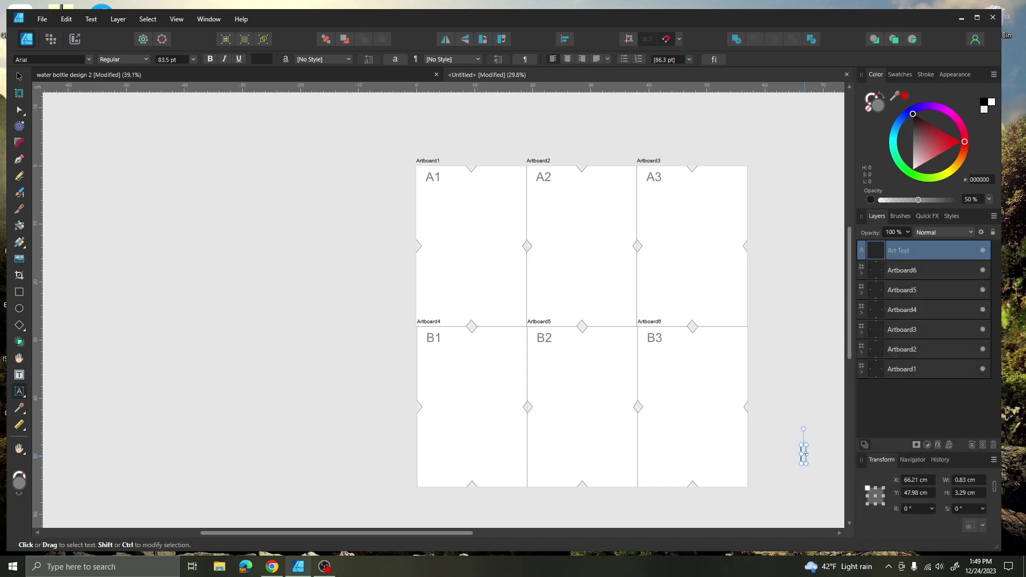
pyautogui.click(806, 453)
pyautogui.press('Escape')
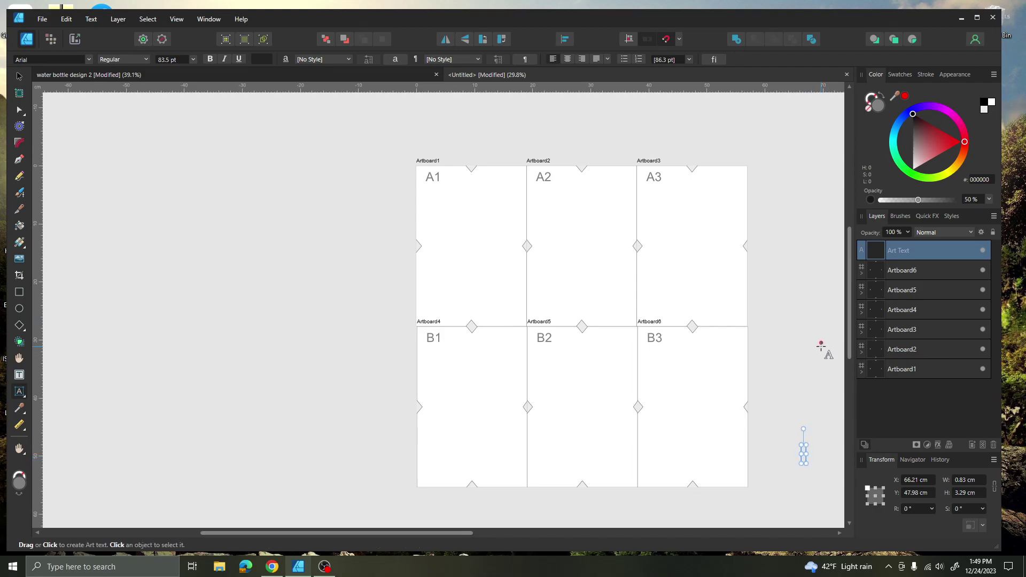
# Delete the stray empty art text layer above Artboard6 and switch to the Move tool.
pyautogui.doubleClick(909, 250)
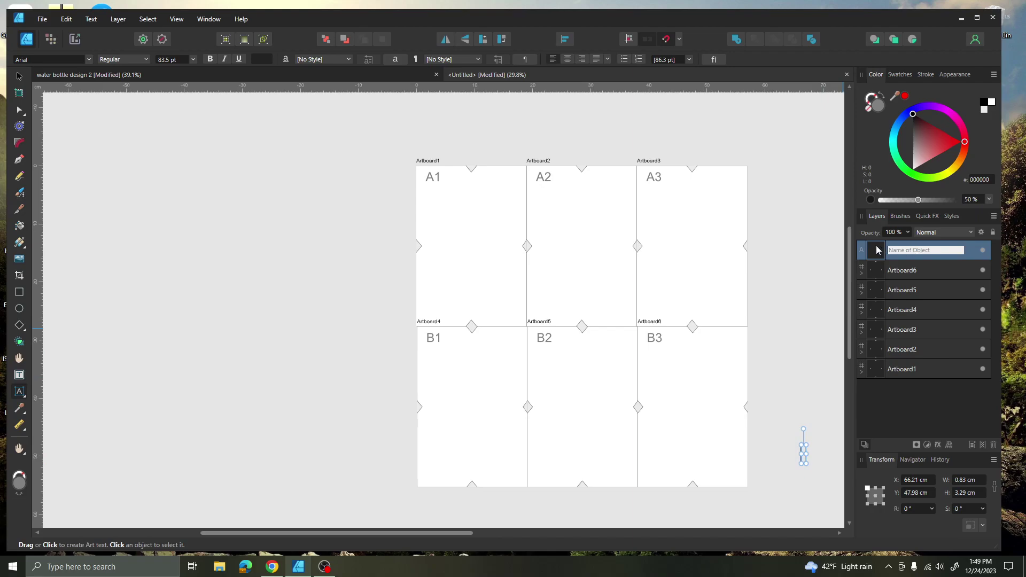
pyautogui.click(861, 253)
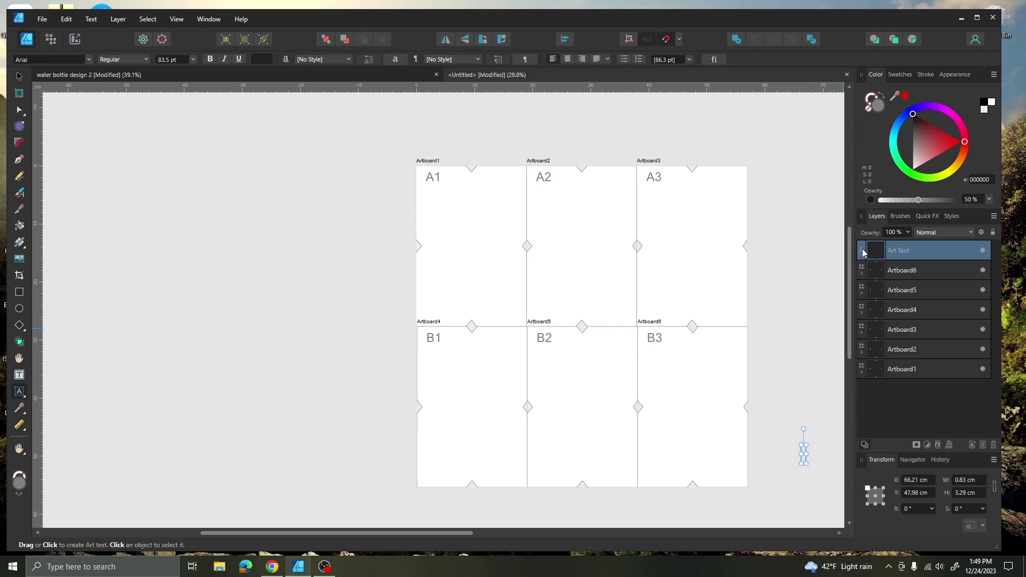
pyautogui.rightClick(864, 253)
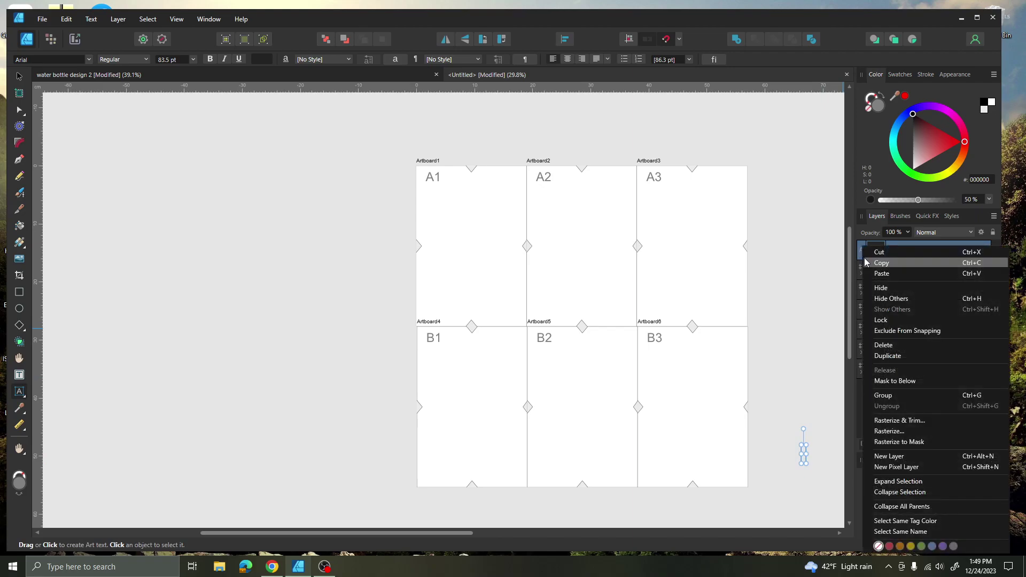
pyautogui.click(905, 345)
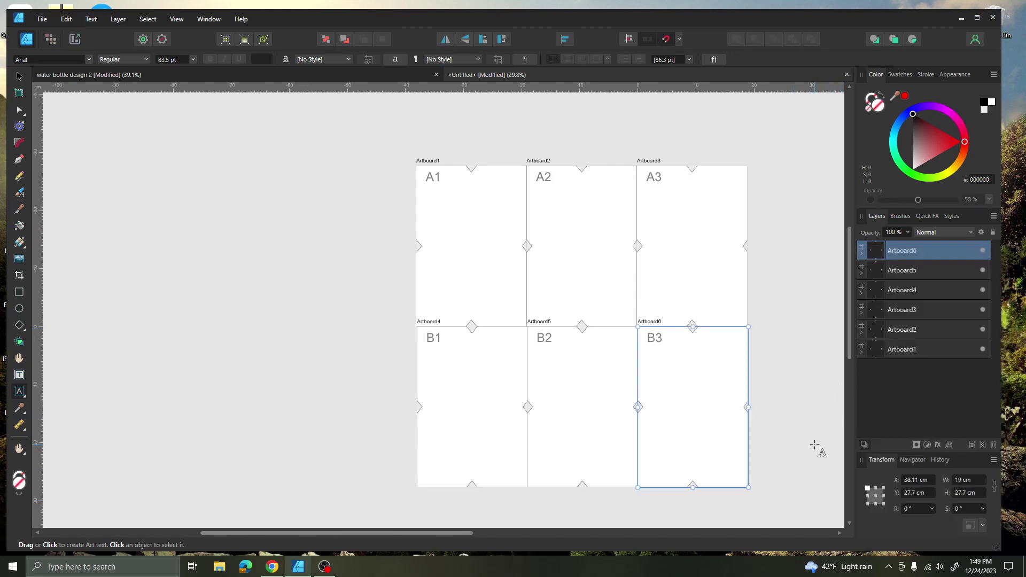
pyautogui.click(18, 77)
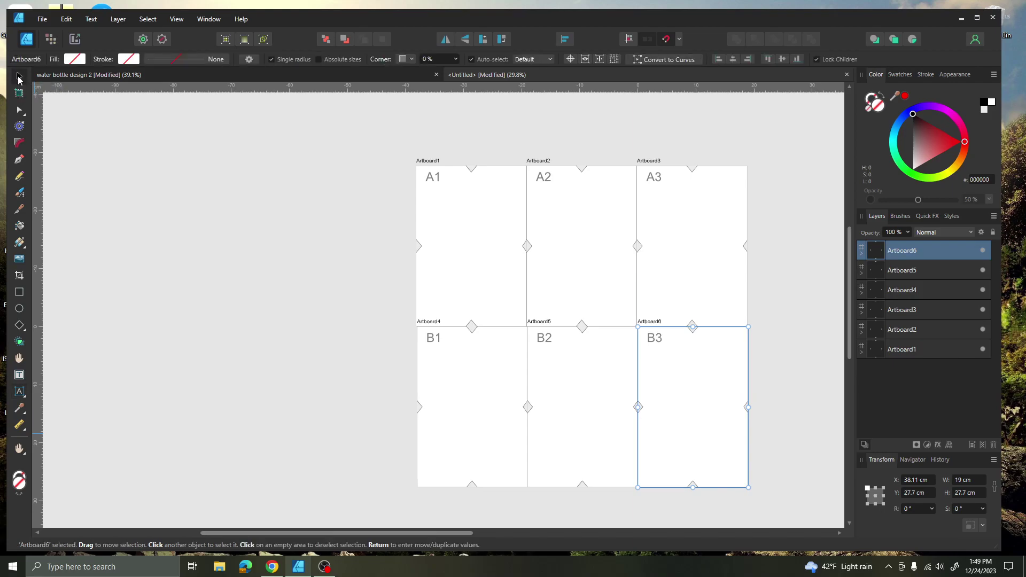
# Start saving the template document and browse to the Documents > Mom > affinity designer folder.
pyautogui.click(41, 22)
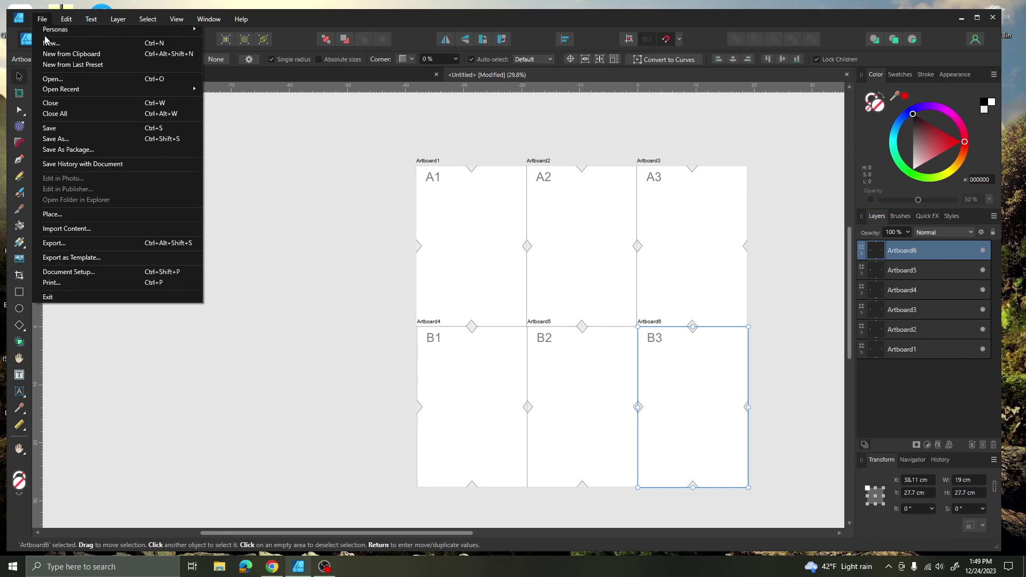
pyautogui.click(56, 127)
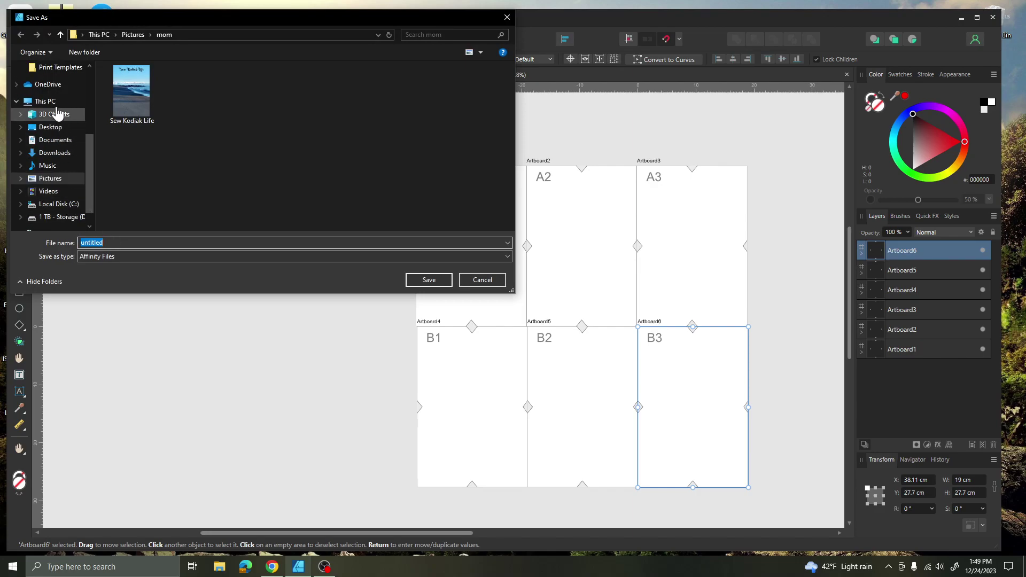
pyautogui.scroll(-1, 47, 133)
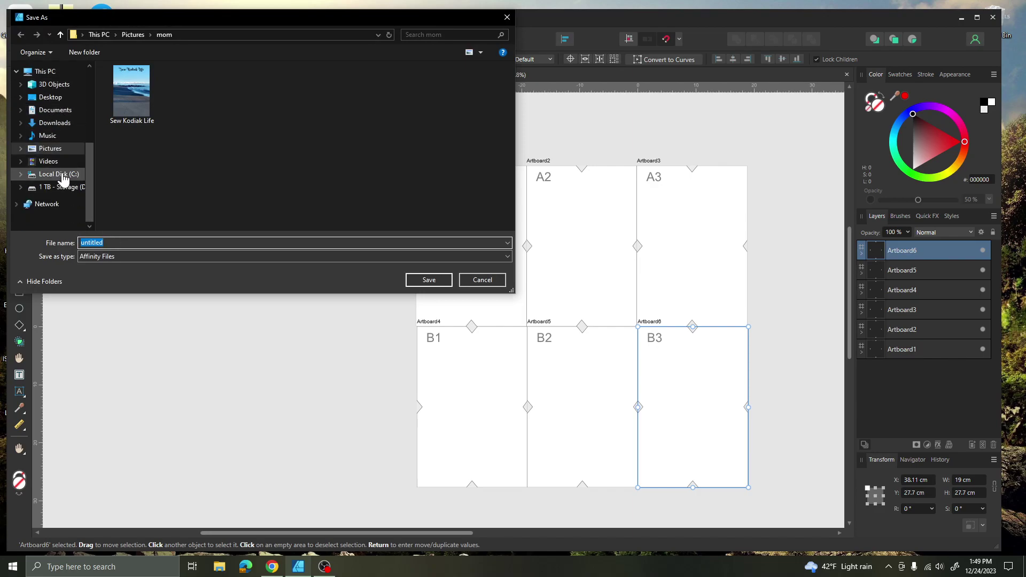
pyautogui.moveTo(88, 204); pyautogui.dragTo(94, 126)
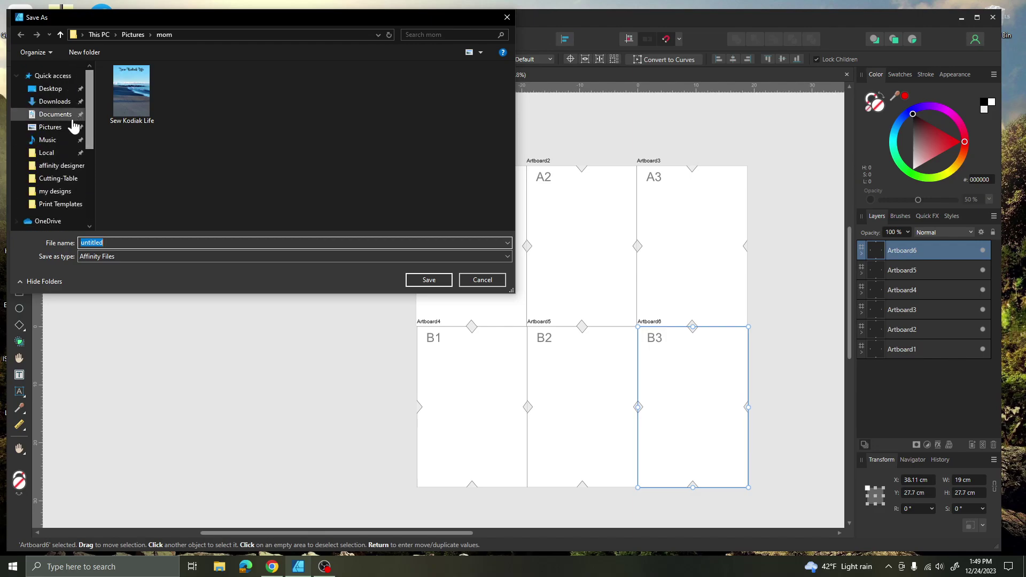
pyautogui.click(59, 114)
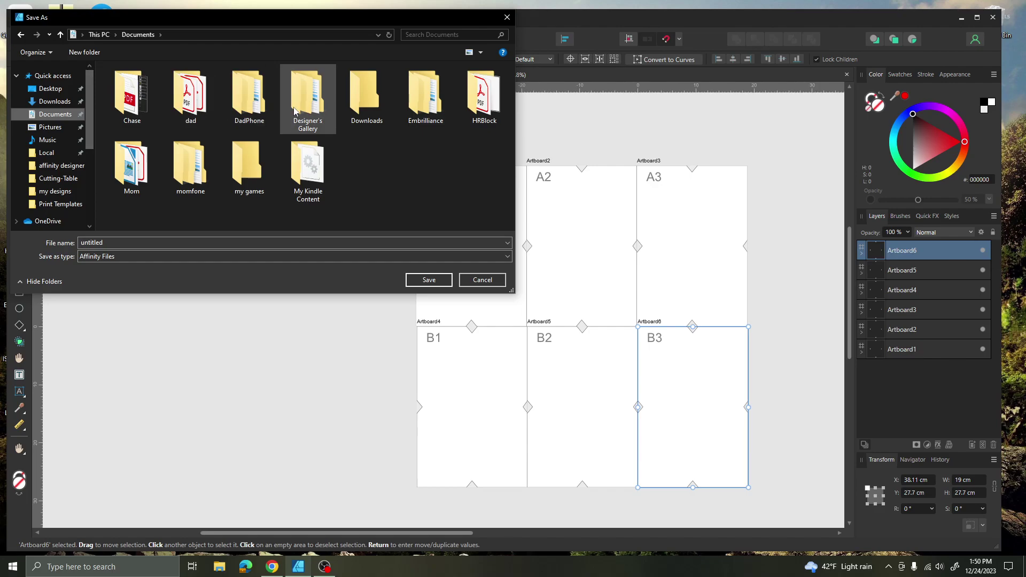
pyautogui.doubleClick(133, 168)
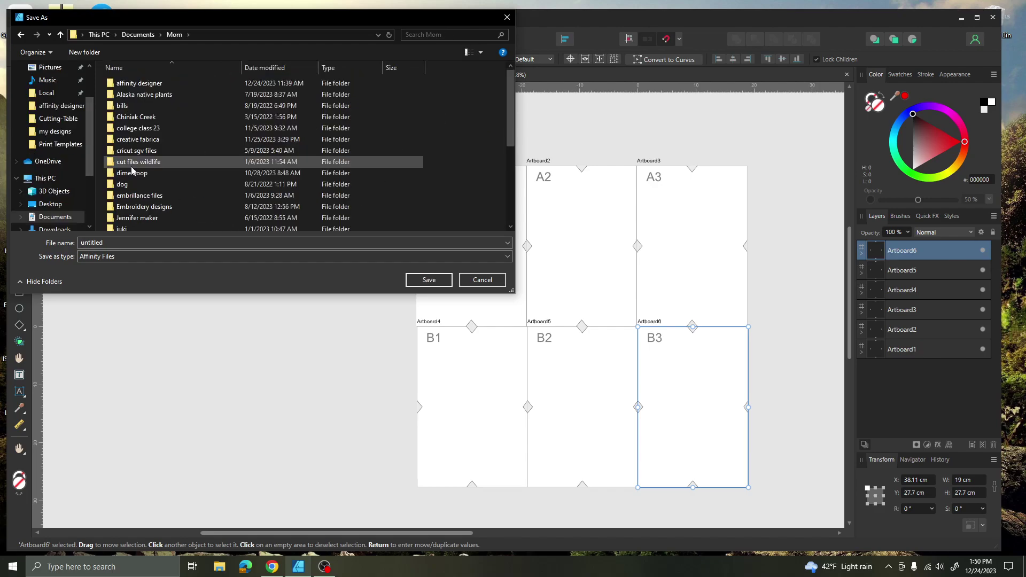
pyautogui.doubleClick(137, 84)
# Name the file "Sew Templet 3 2x3" and save it as an Affinity file.
pyautogui.doubleClick(110, 239)
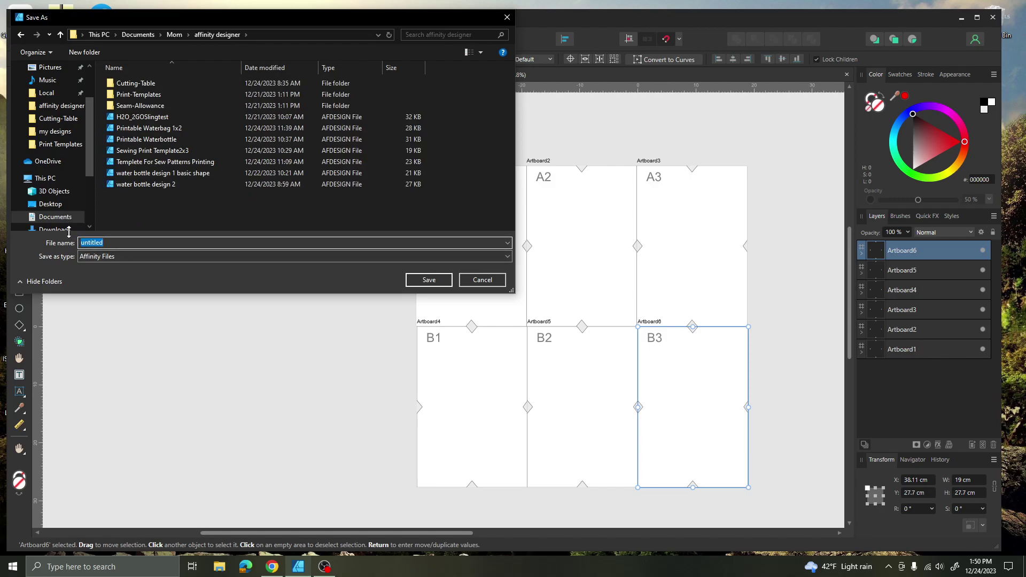
pyautogui.write('A')
pyautogui.write('Sew ')
pyautogui.write('Temp')
pyautogui.write('le')
pyautogui.write('t 3')
pyautogui.write(' 2')
pyautogui.write('x3')
pyautogui.click(428, 280)
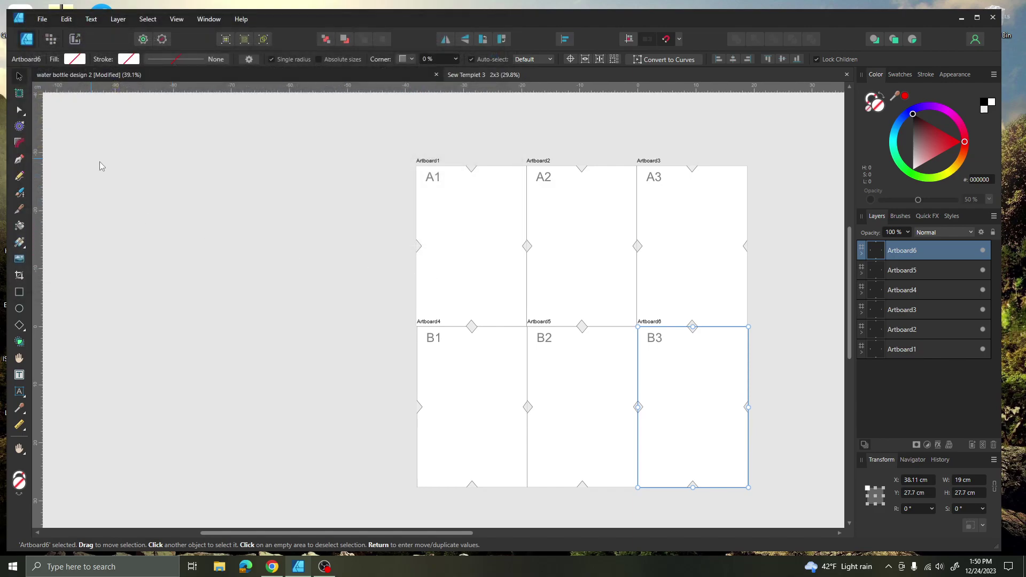
# Switch to the "water bottle design 2" document and copy the whole pattern group.
pyautogui.click(188, 75)
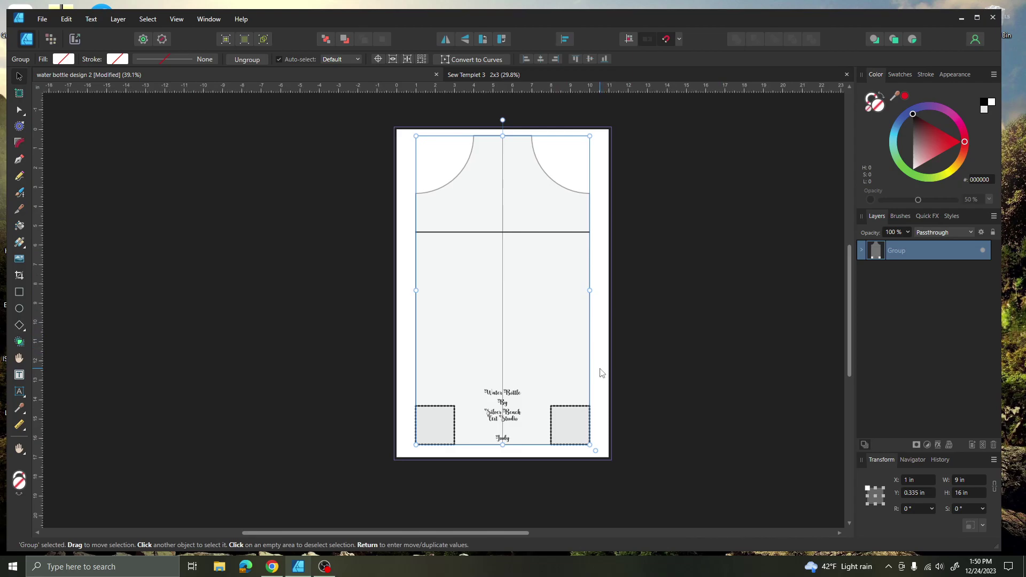
pyautogui.click(862, 250)
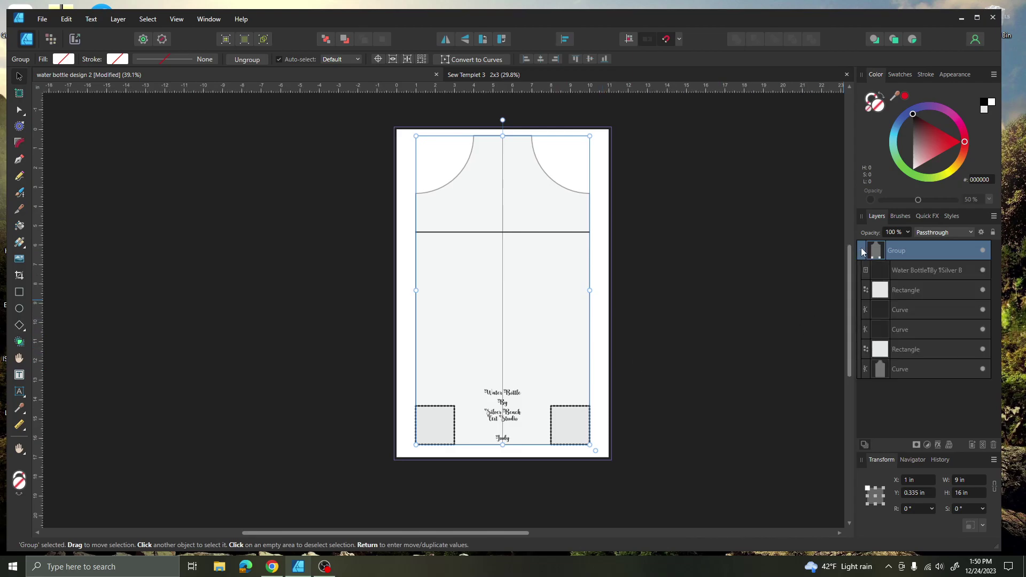
pyautogui.click(862, 250)
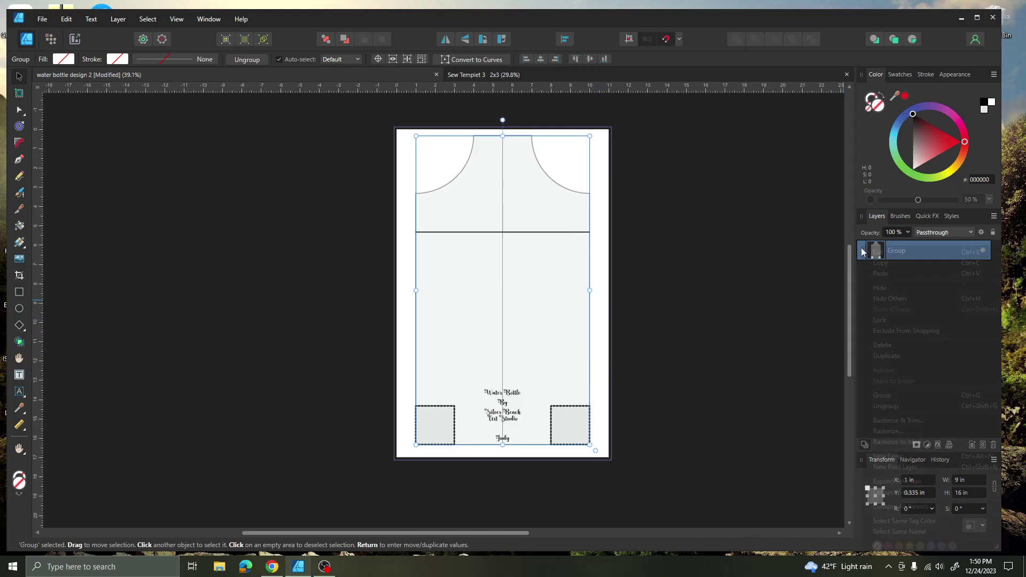
pyautogui.rightClick(862, 251)
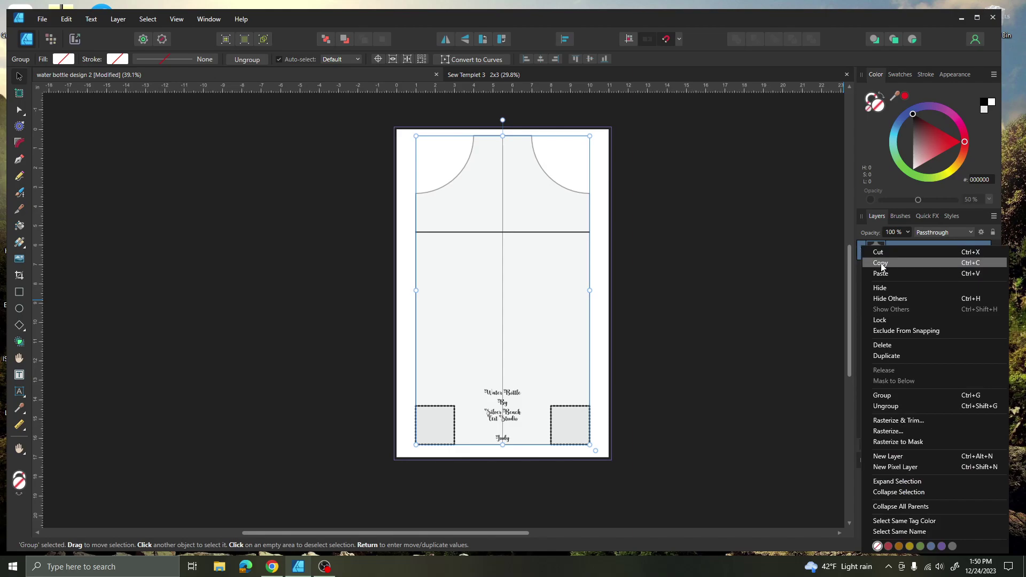
pyautogui.click(881, 264)
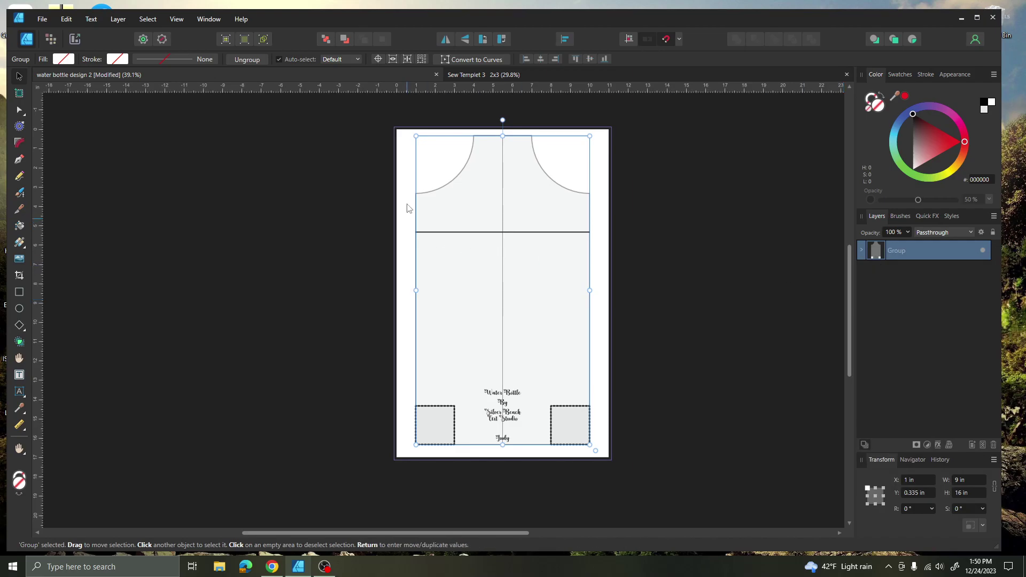
# Paste the pattern group into the "Sew Templet 3 2x3" document and move it onto Artboard1.
pyautogui.click(537, 73)
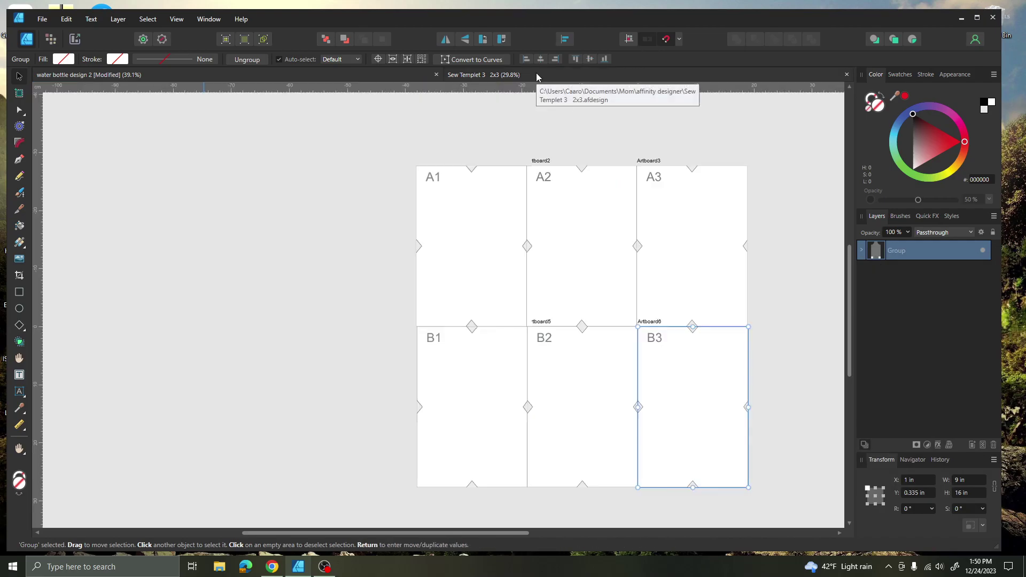
pyautogui.click(451, 216)
pyautogui.rightClick(450, 214)
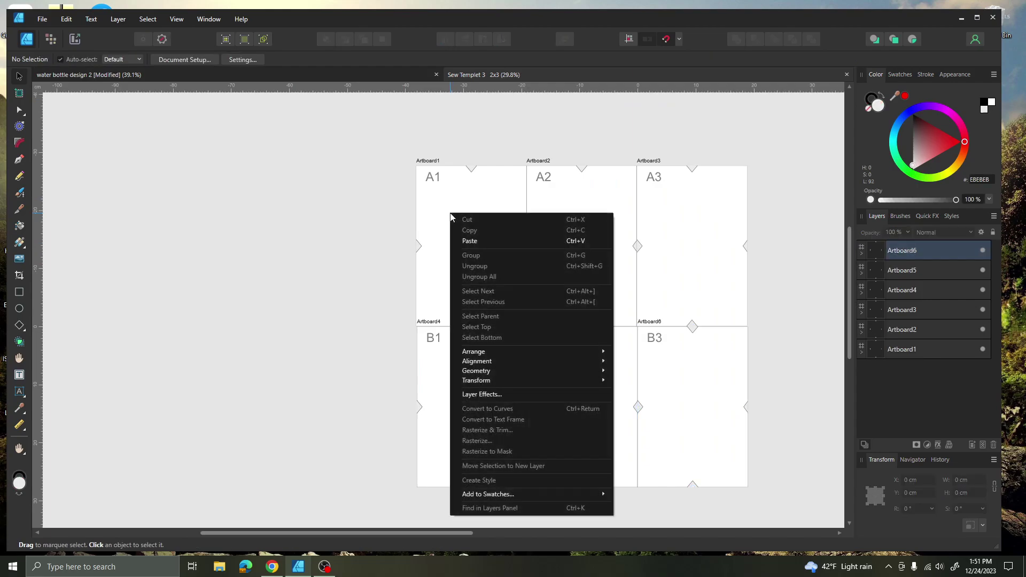
pyautogui.click(467, 241)
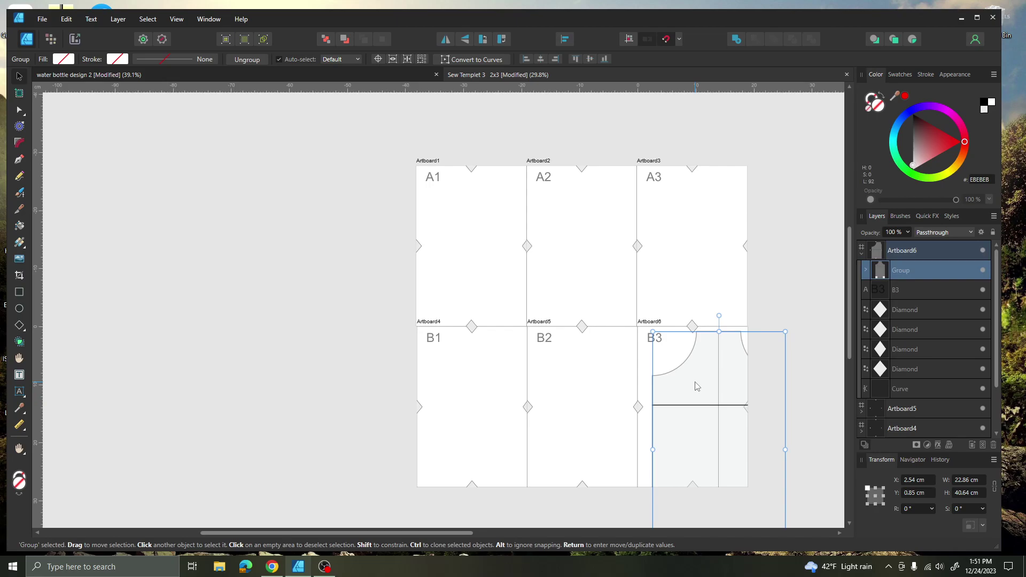
pyautogui.moveTo(695, 383); pyautogui.dragTo(476, 233)
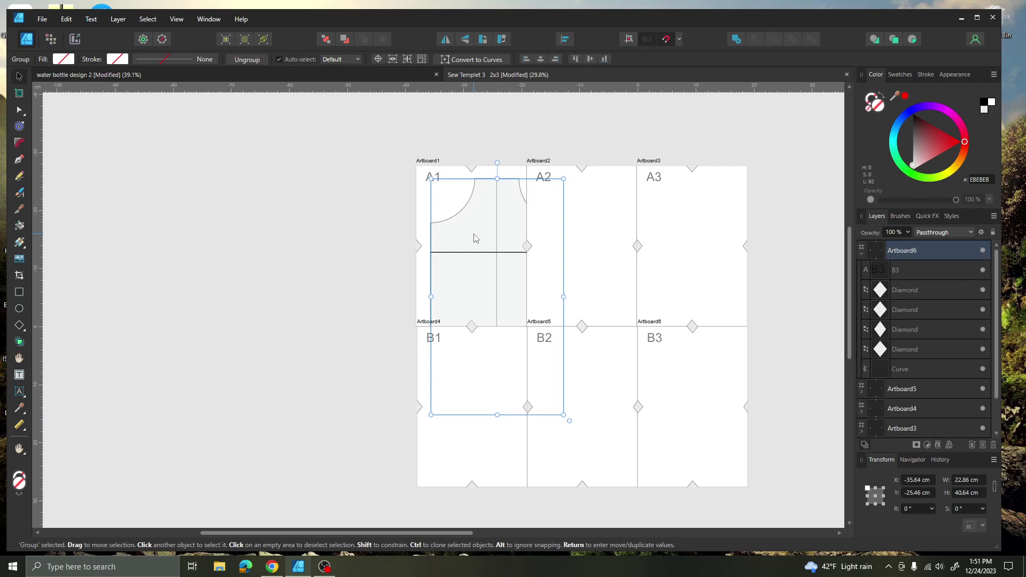
# Rotate the pattern group 90° clockwise, position it across the A1–A3 row within the row's height, and deselect it.
pyautogui.click(501, 40)
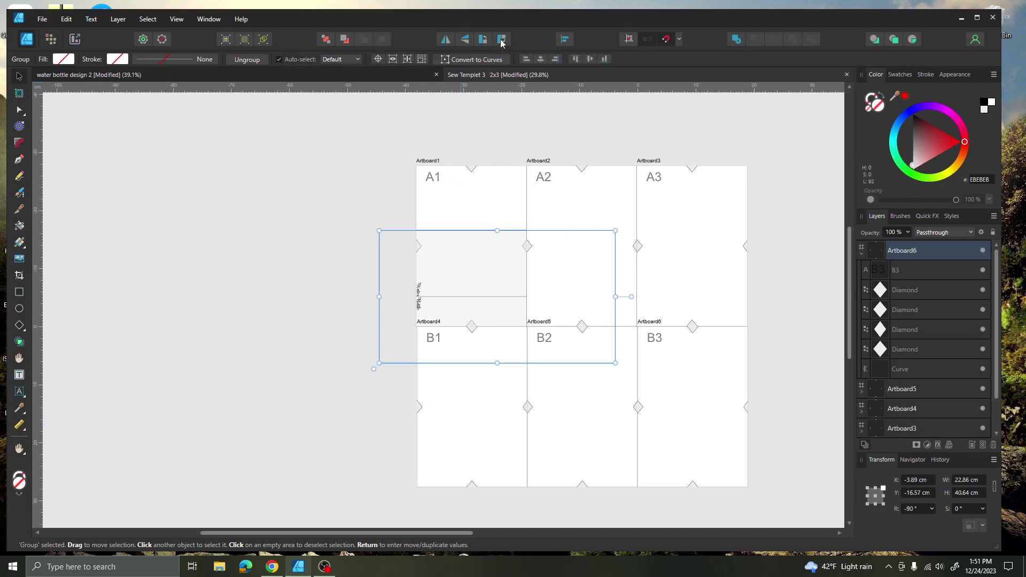
pyautogui.moveTo(479, 284); pyautogui.dragTo(551, 235)
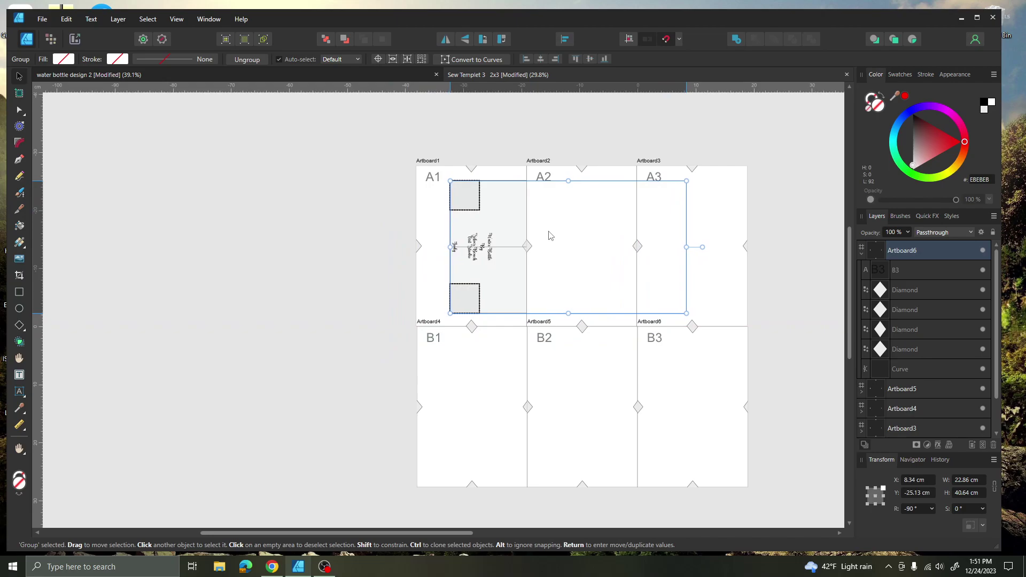
pyautogui.moveTo(550, 236); pyautogui.dragTo(550, 235)
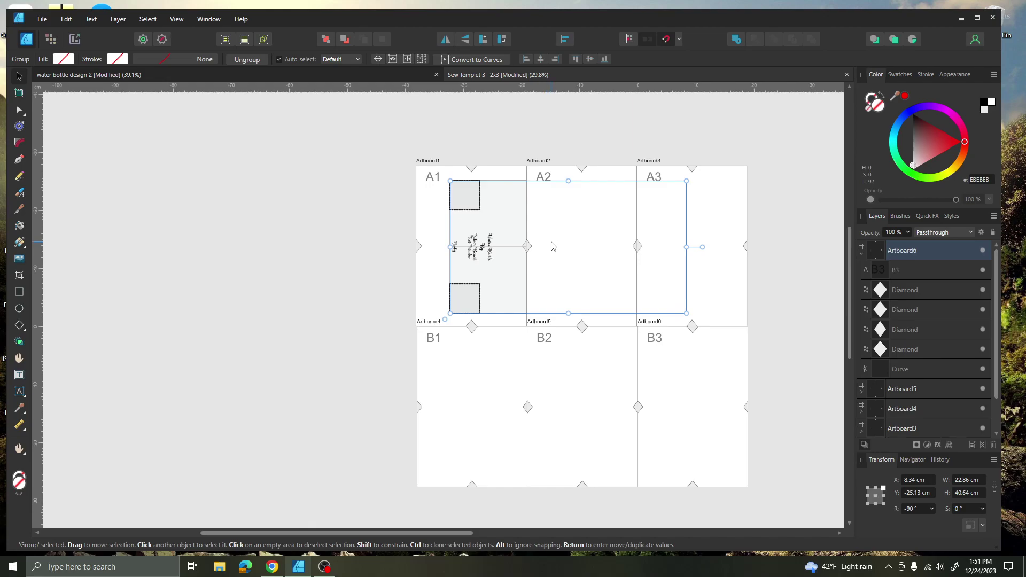
pyautogui.moveTo(553, 246); pyautogui.dragTo(554, 246)
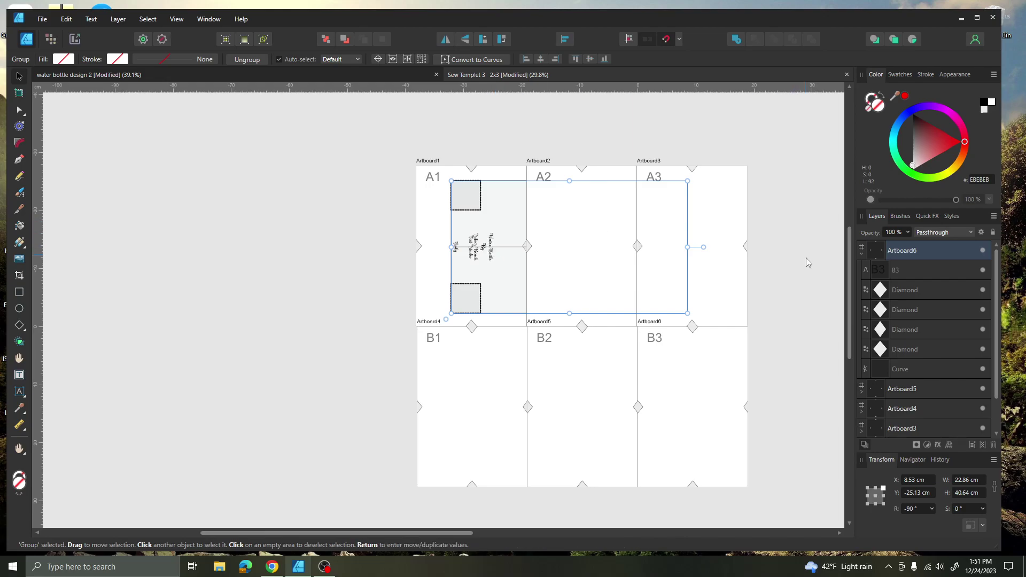
pyautogui.click(806, 293)
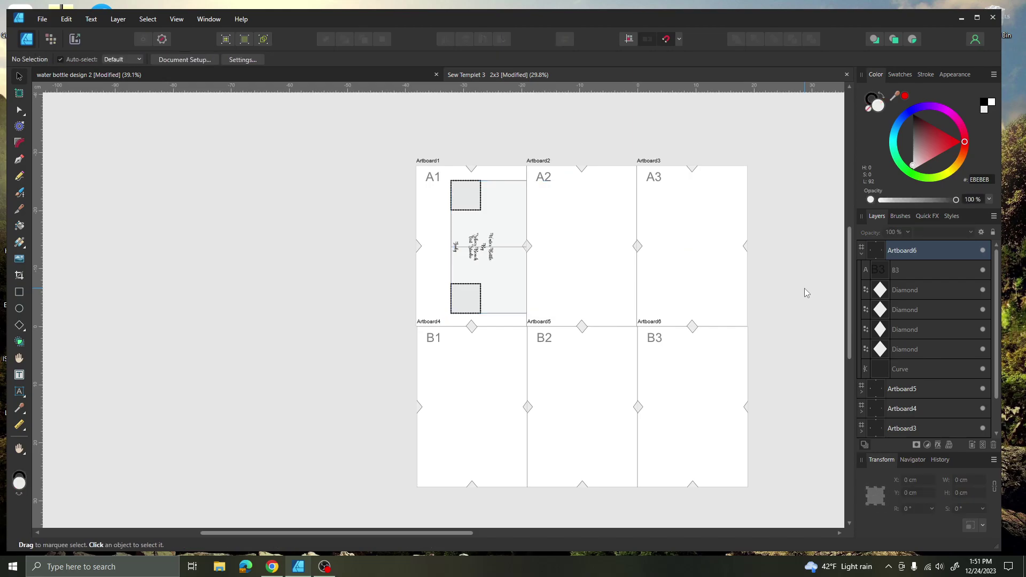
# Move the pattern group out of Artboard1 to directly above it in the layer stack, and collapse the layers of Artboard6 and Artboard1.
pyautogui.click(860, 251)
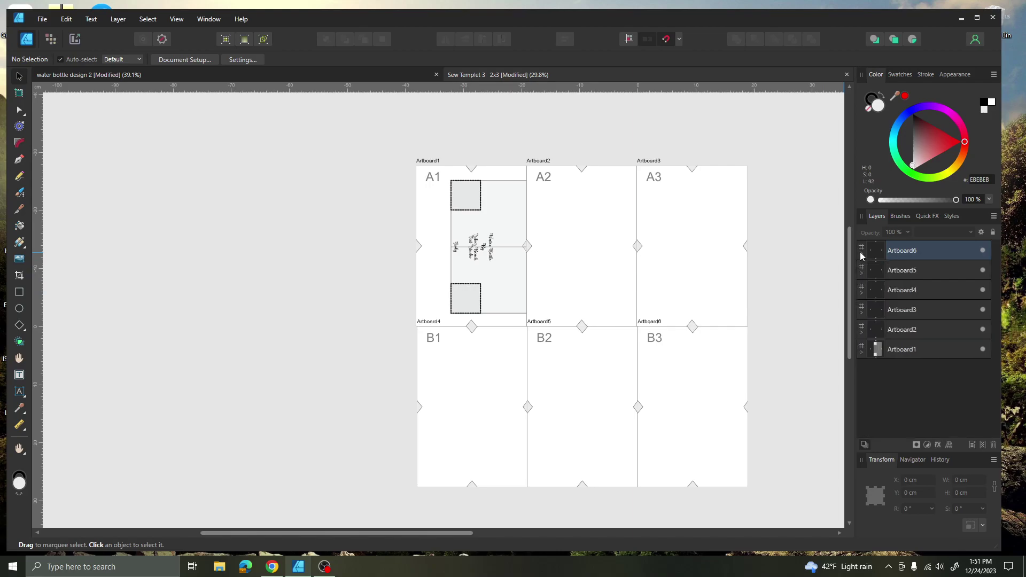
pyautogui.click(896, 351)
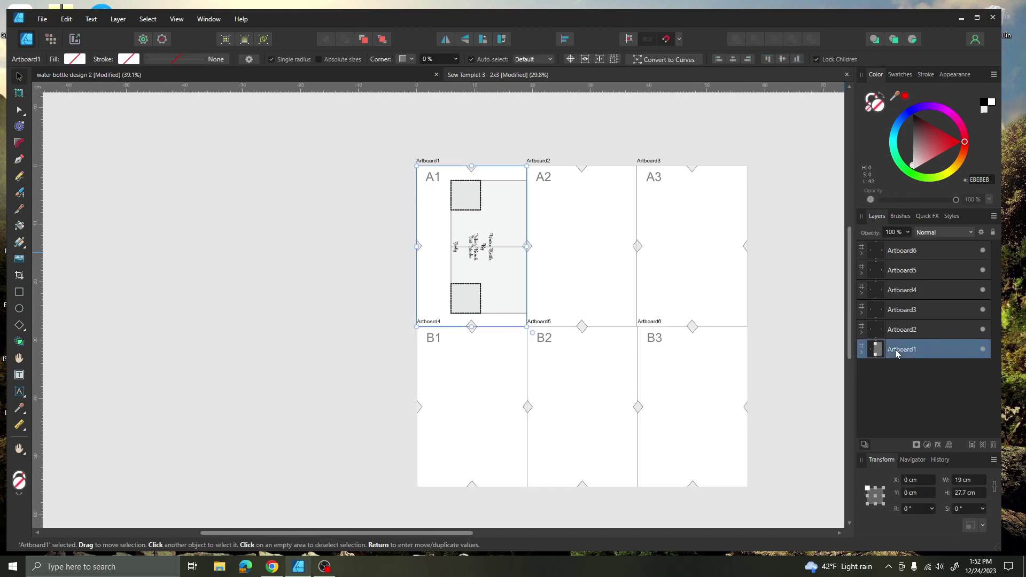
pyautogui.click(861, 353)
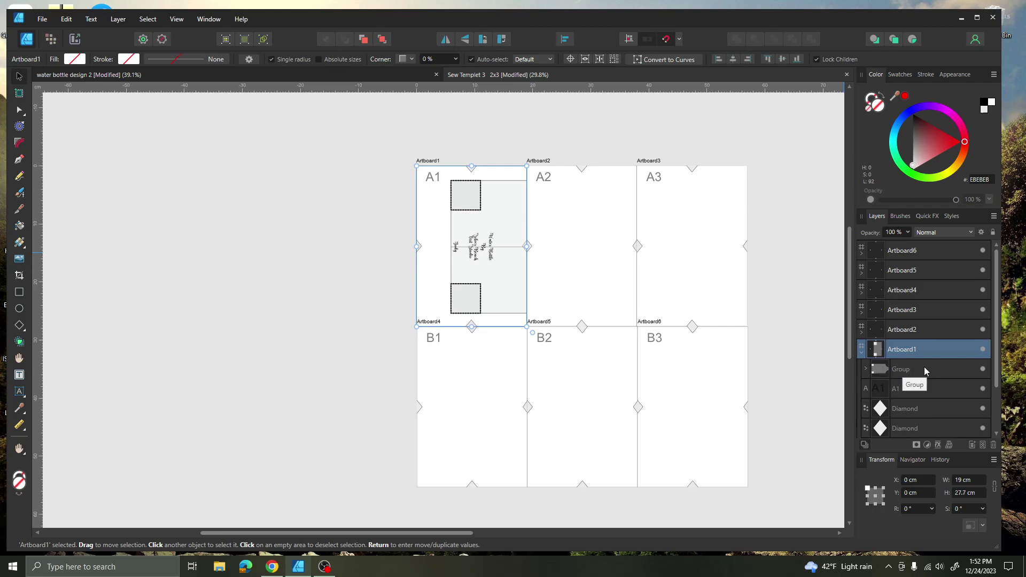
pyautogui.click(880, 368)
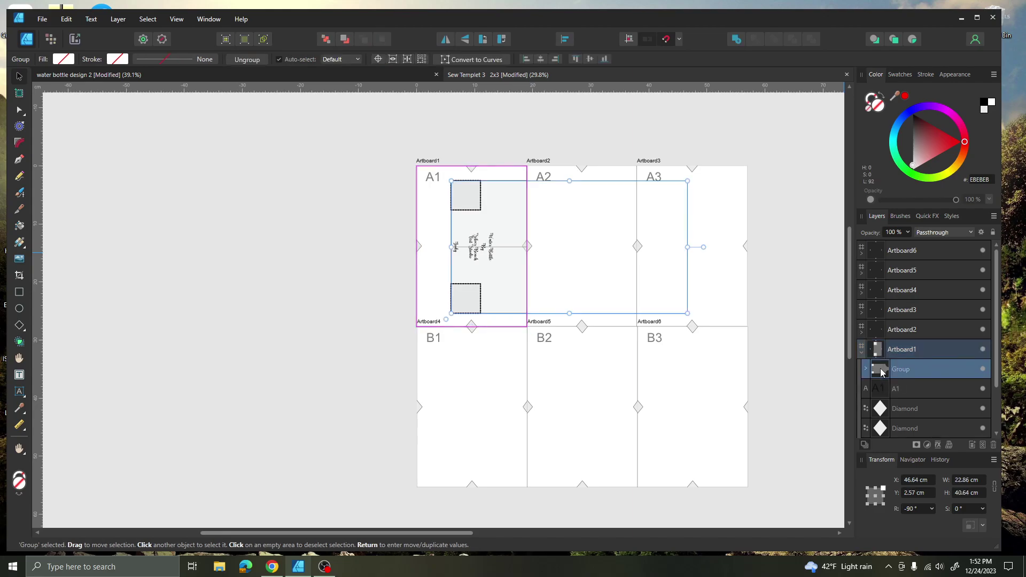
pyautogui.moveTo(881, 367); pyautogui.dragTo(869, 341)
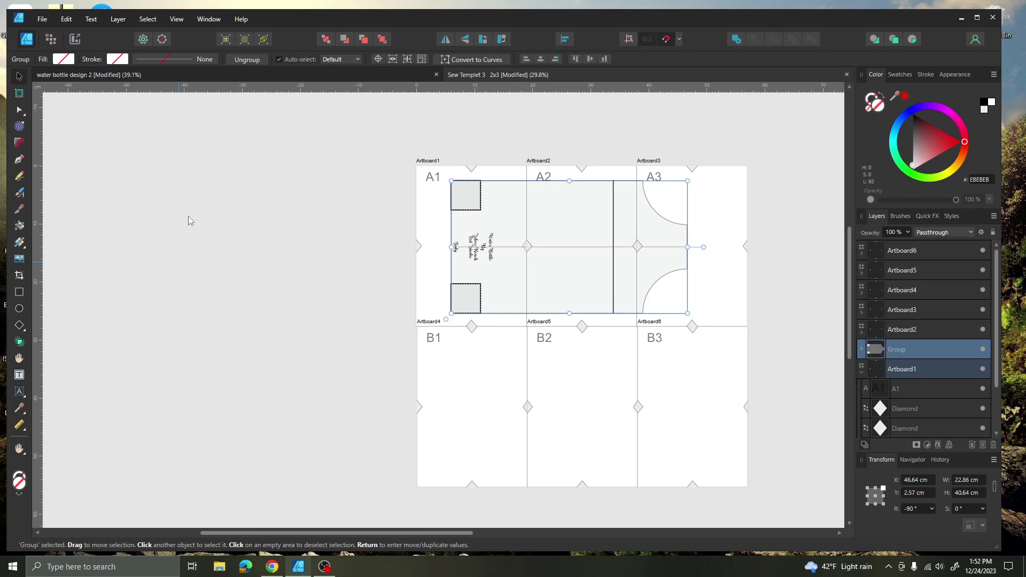
pyautogui.click(795, 450)
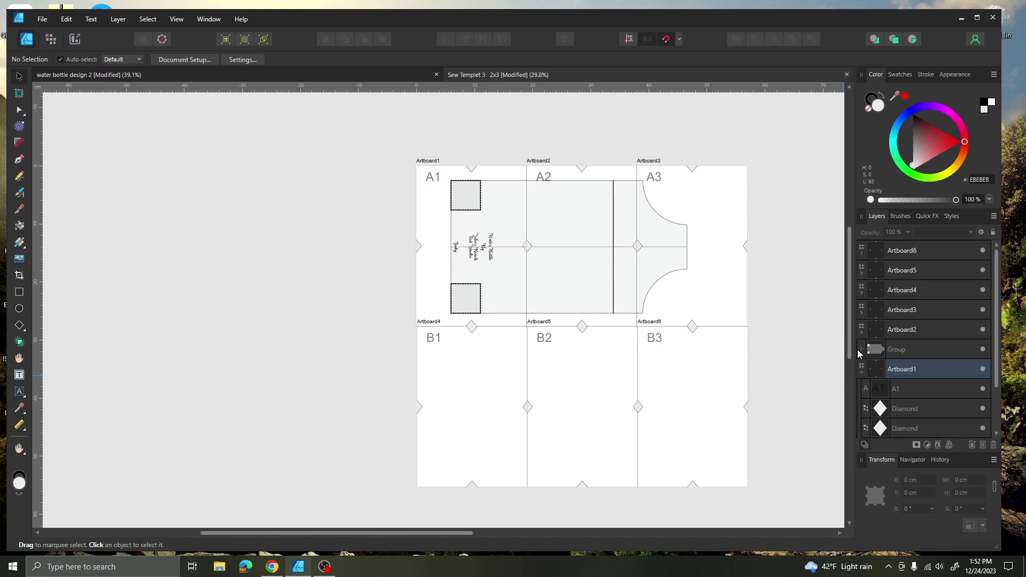
pyautogui.click(861, 373)
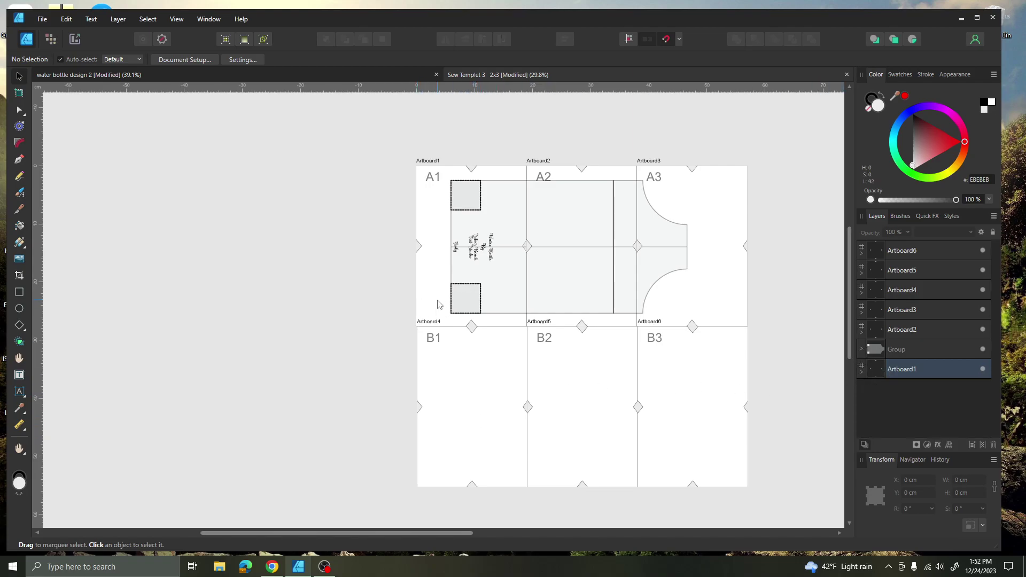
# Delete Artboard6, Artboard5 and Artboard4 together with the objects they contain, and clear the selection.
pyautogui.click(947, 252)
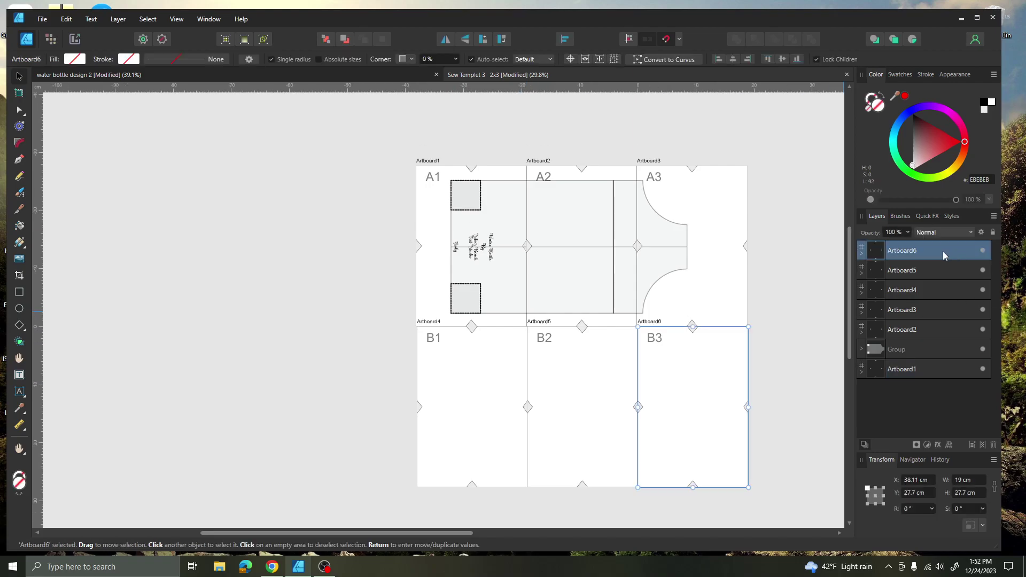
pyautogui.press('Delete')
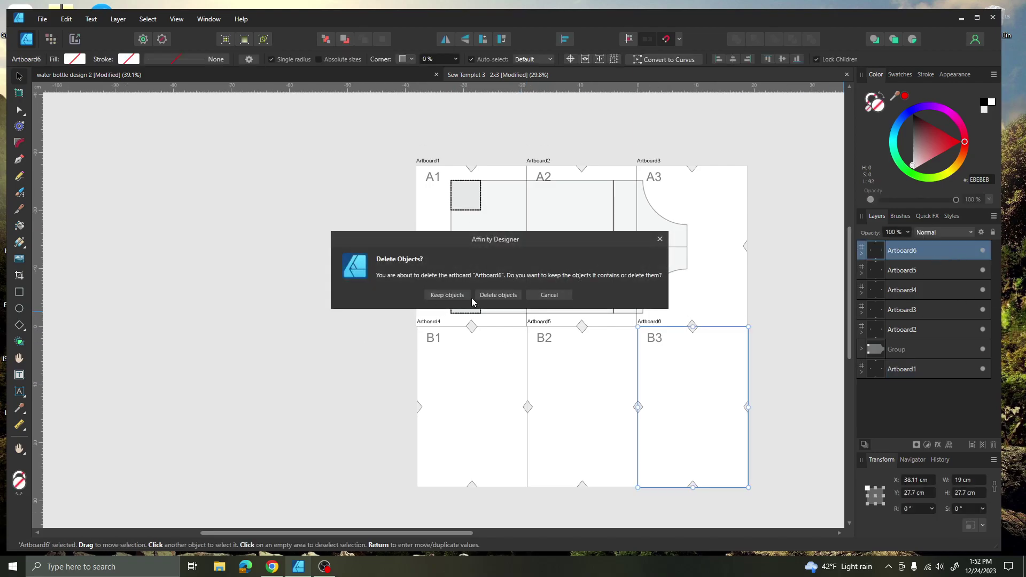
pyautogui.click(512, 298)
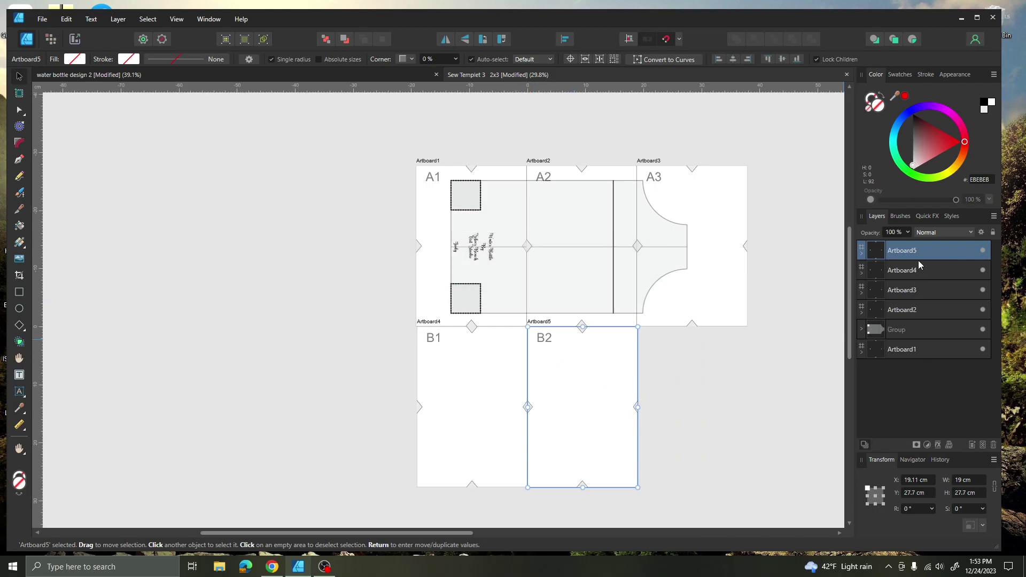
pyautogui.press('Delete')
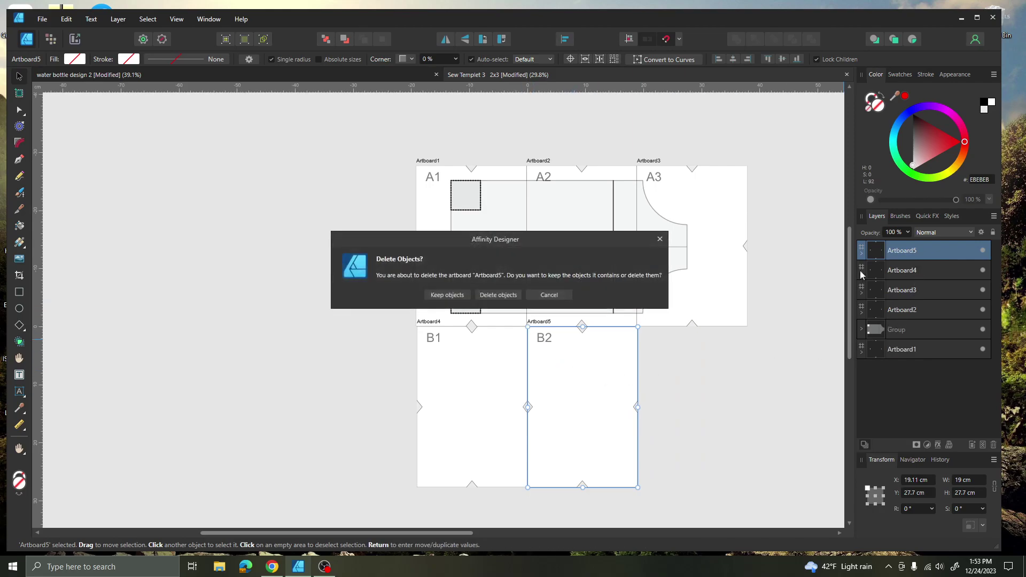
pyautogui.click(507, 297)
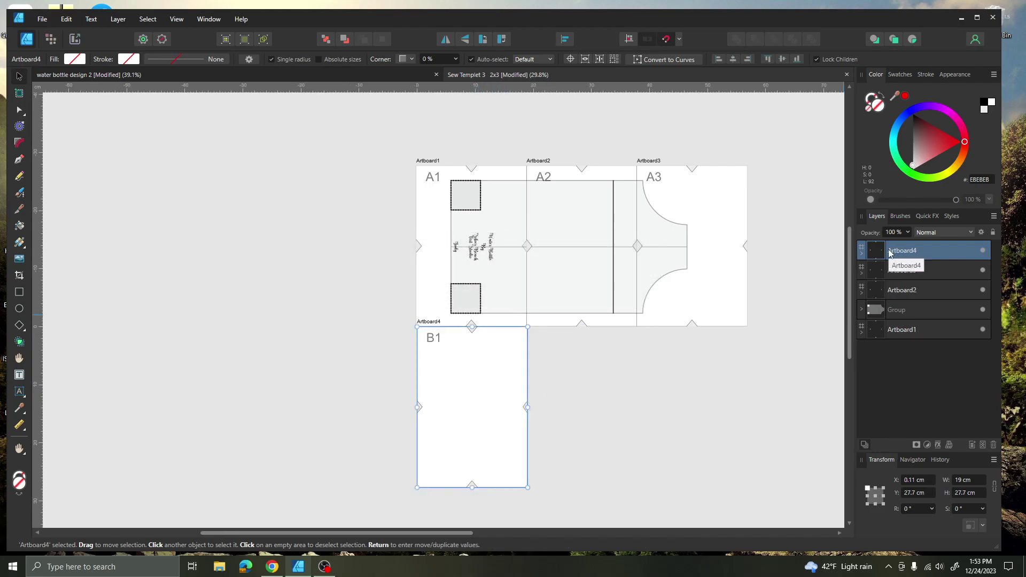
pyautogui.press('Delete')
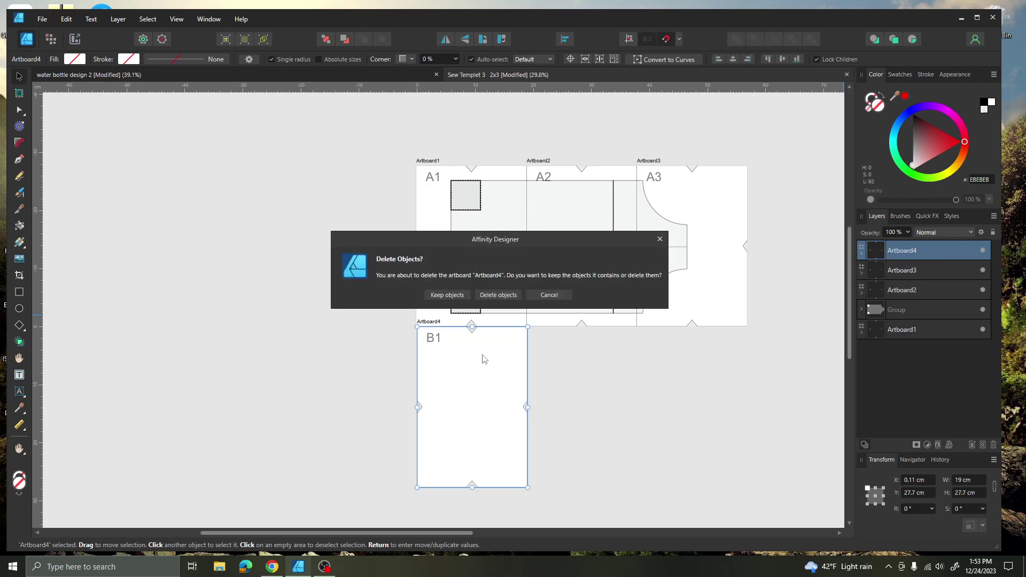
pyautogui.click(508, 299)
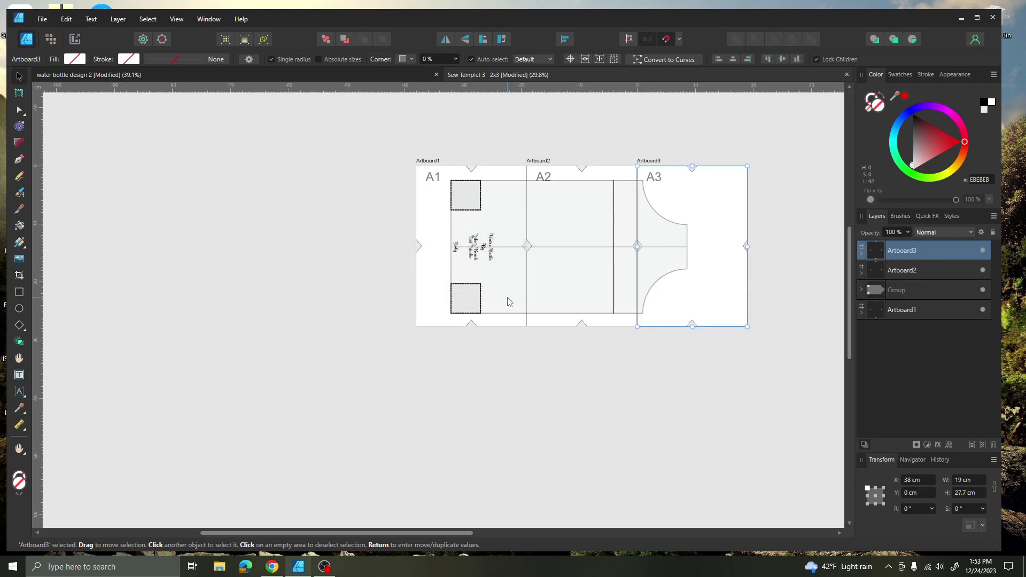
pyautogui.click(665, 468)
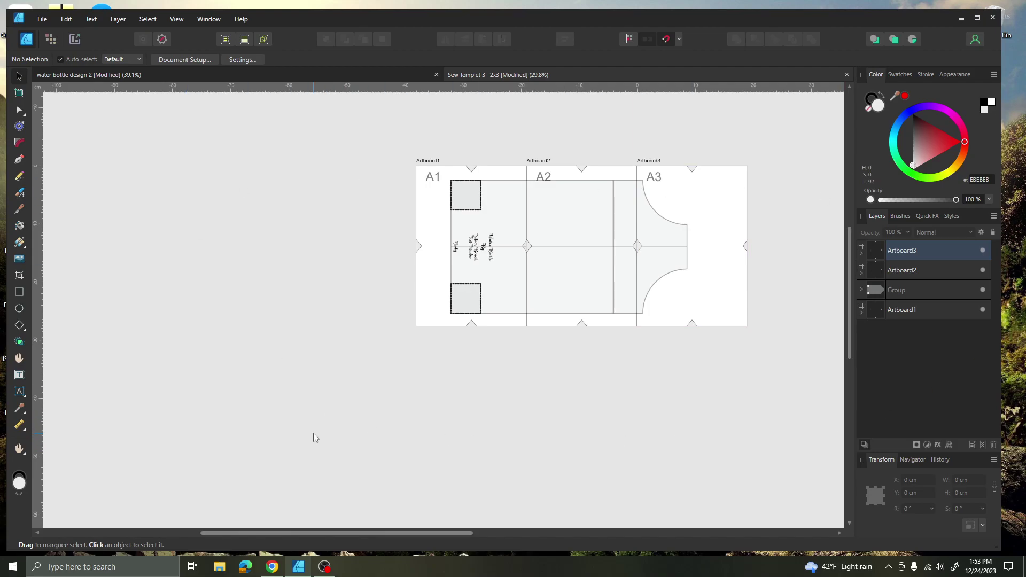
# Save the document, including a Save As under the same name "Sew Templet 3 2x3" that replaces the existing file.
pyautogui.click(43, 21)
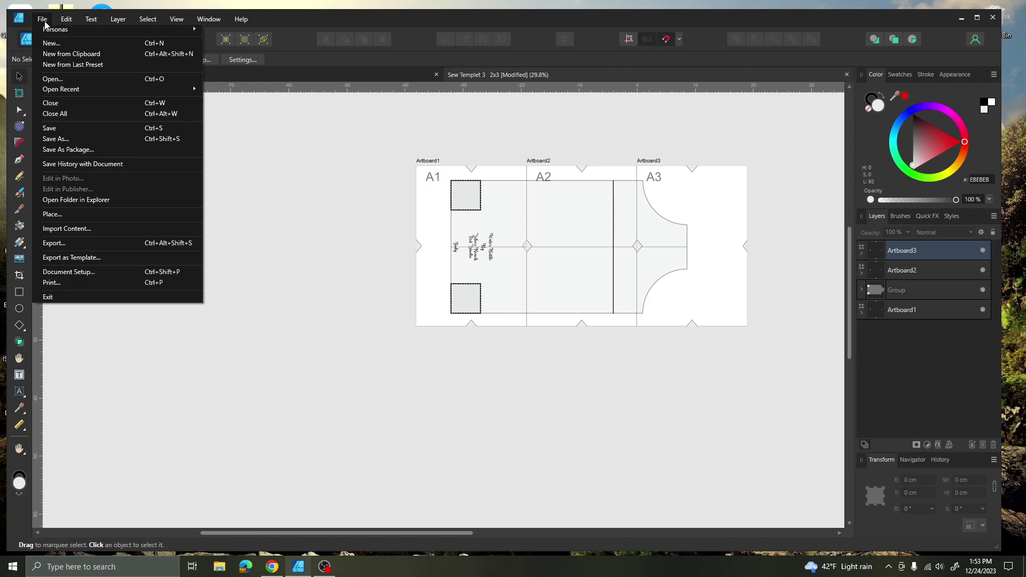
pyautogui.click(56, 128)
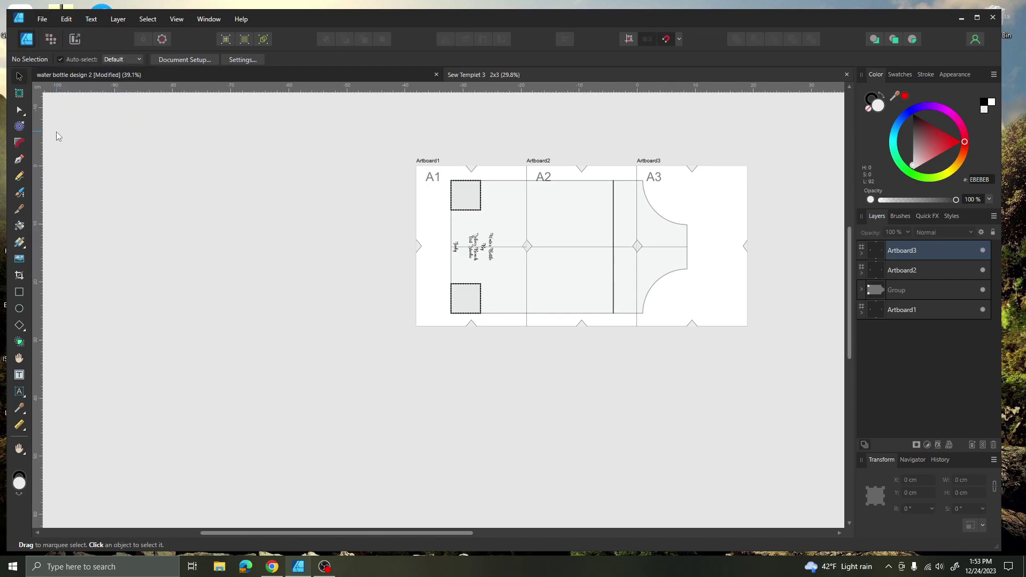
pyautogui.click(42, 19)
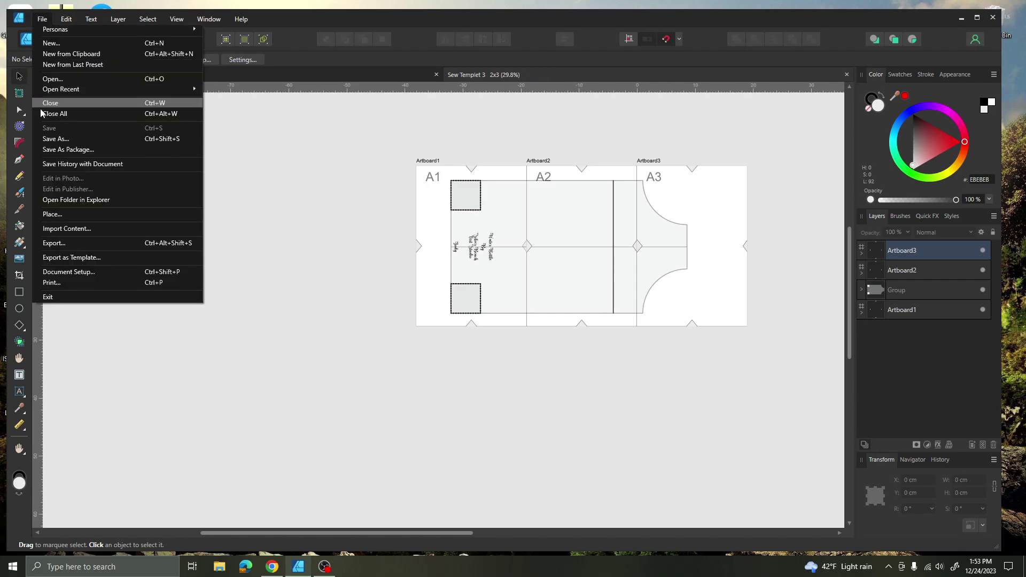
pyautogui.click(55, 139)
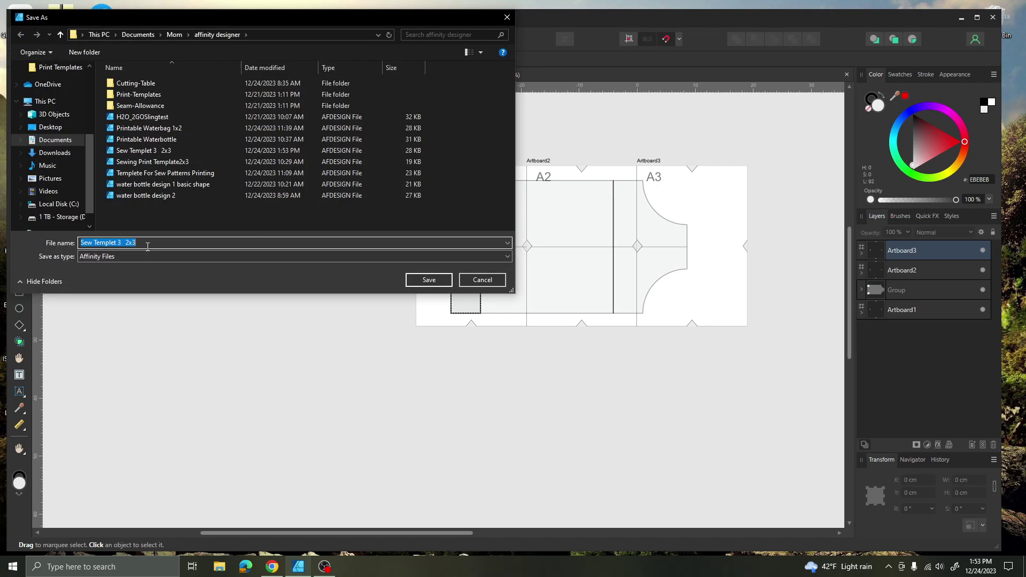
pyautogui.click(430, 279)
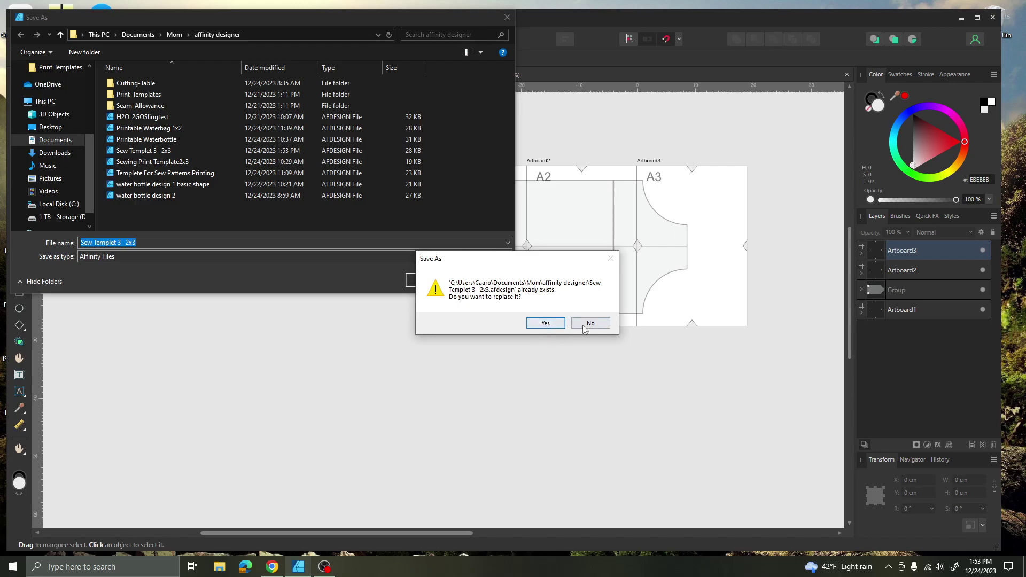
pyautogui.click(545, 323)
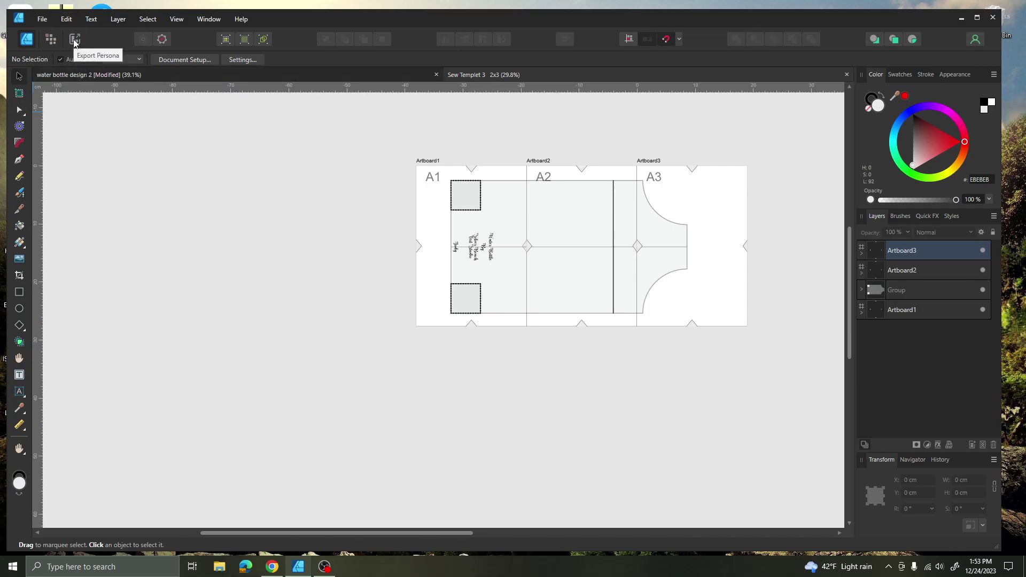
# Set up an export in PDF format with the area set to Whole document.
pyautogui.click(43, 19)
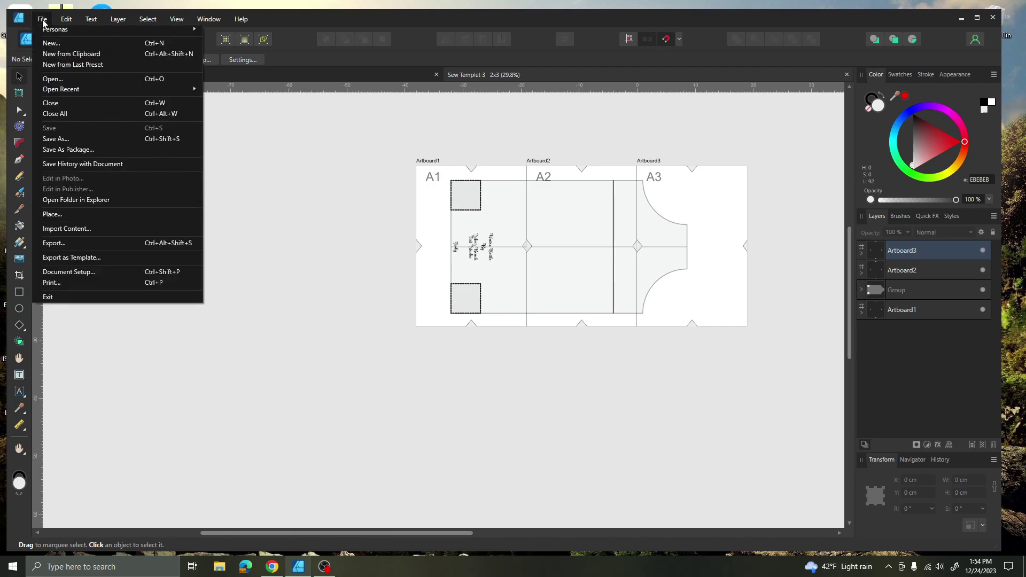
pyautogui.click(56, 242)
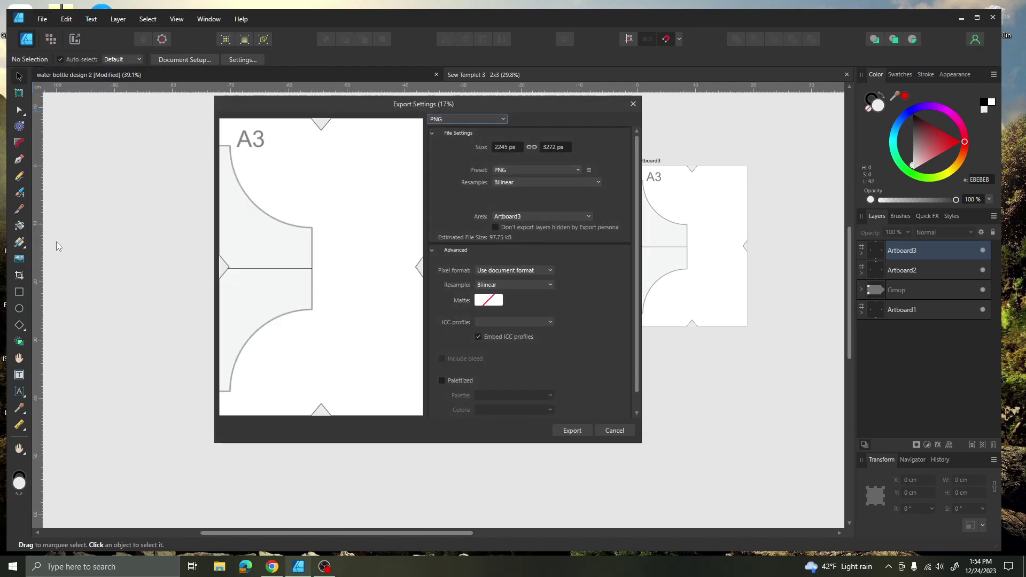
pyautogui.click(579, 169)
pyautogui.click(578, 169)
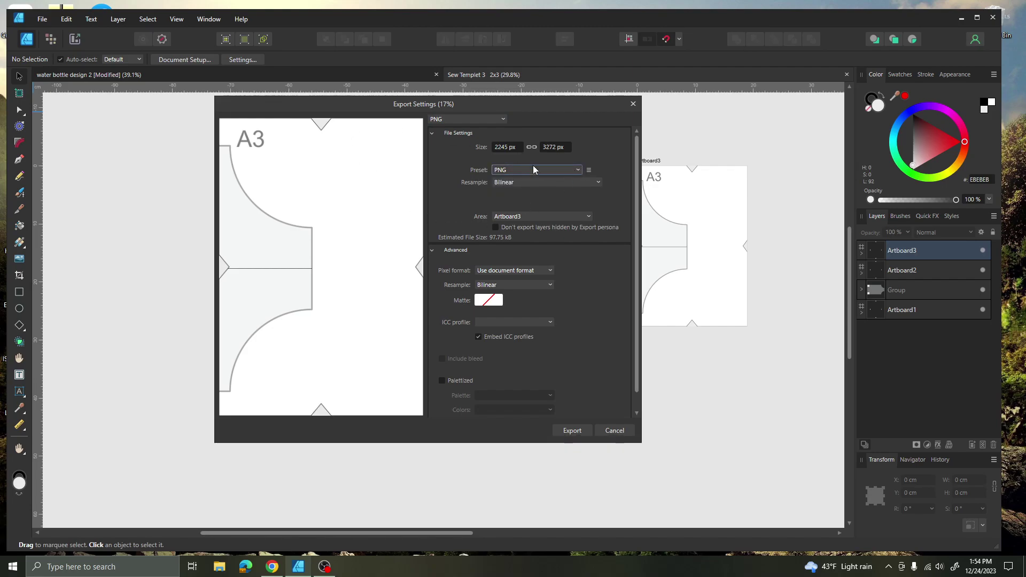
pyautogui.click(502, 121)
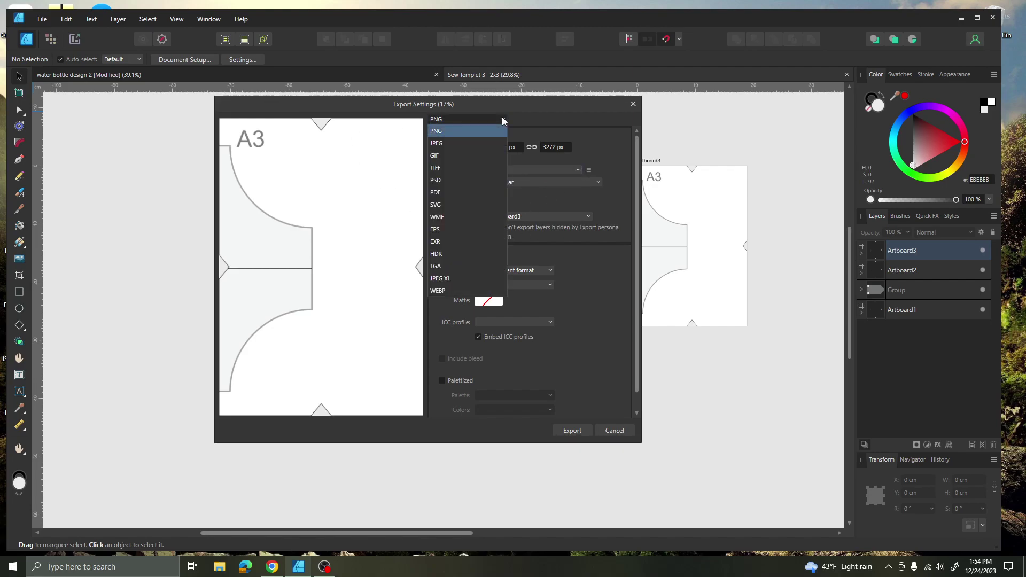
pyautogui.click(436, 193)
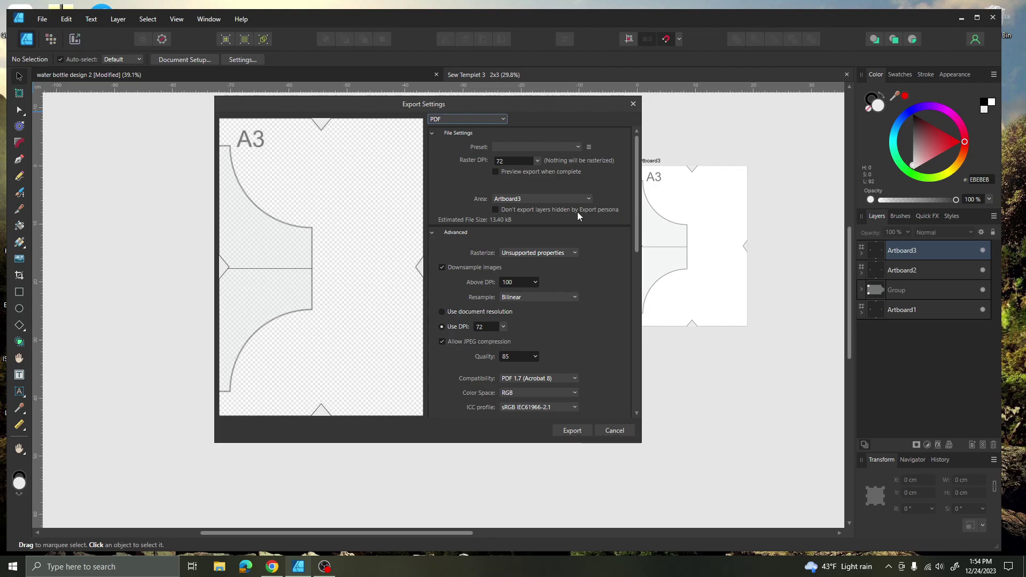
pyautogui.click(588, 198)
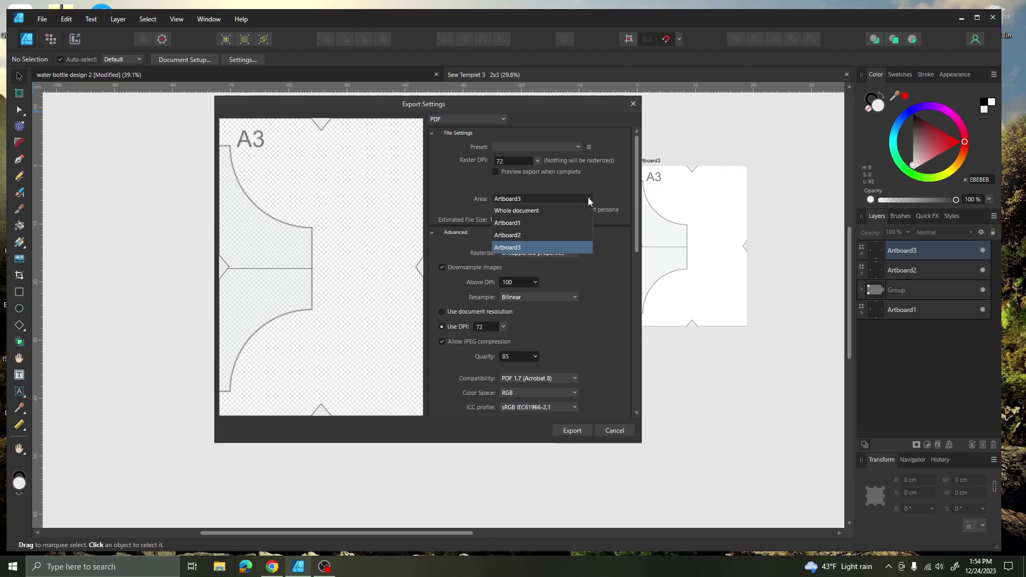
pyautogui.click(513, 212)
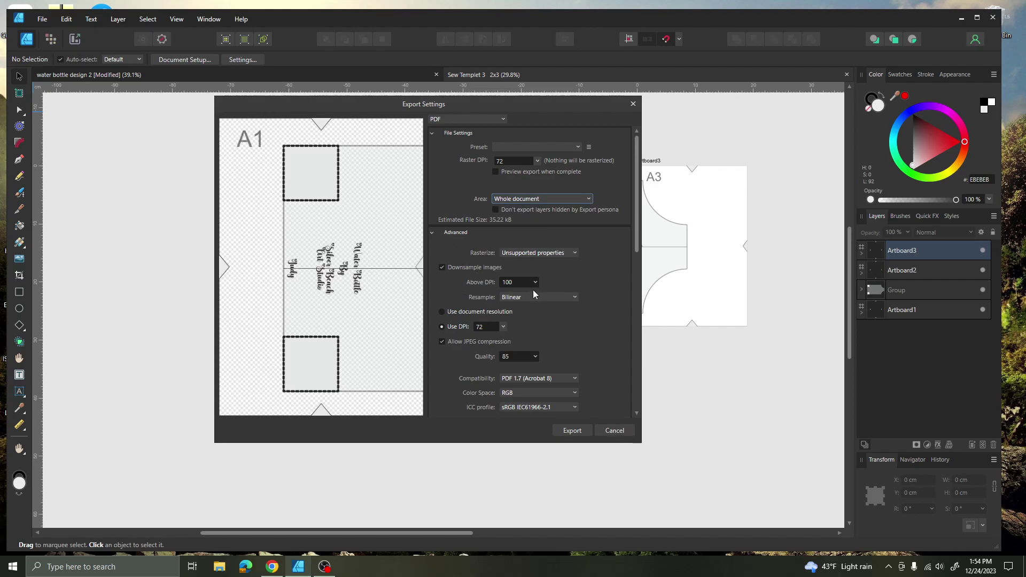
# Proceed with the export and choose the Documents > Mom > affinity designer folder as the save location.
pyautogui.click(575, 433)
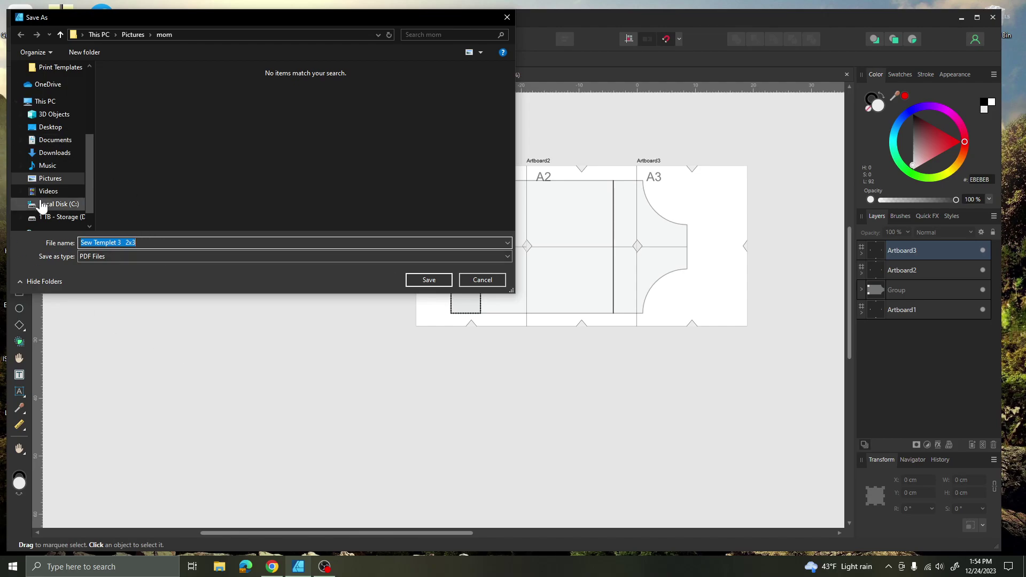
pyautogui.click(44, 143)
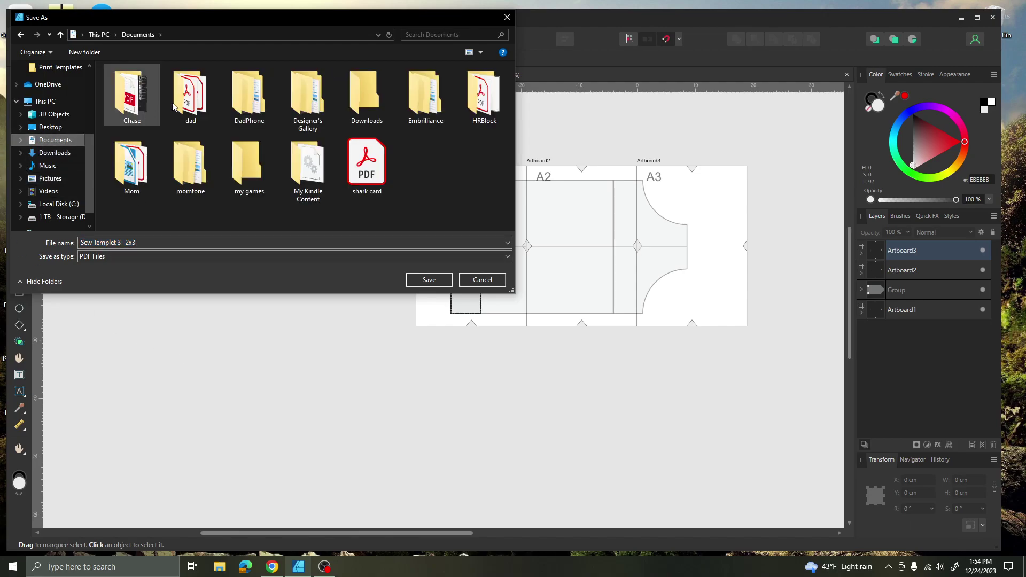
pyautogui.doubleClick(122, 169)
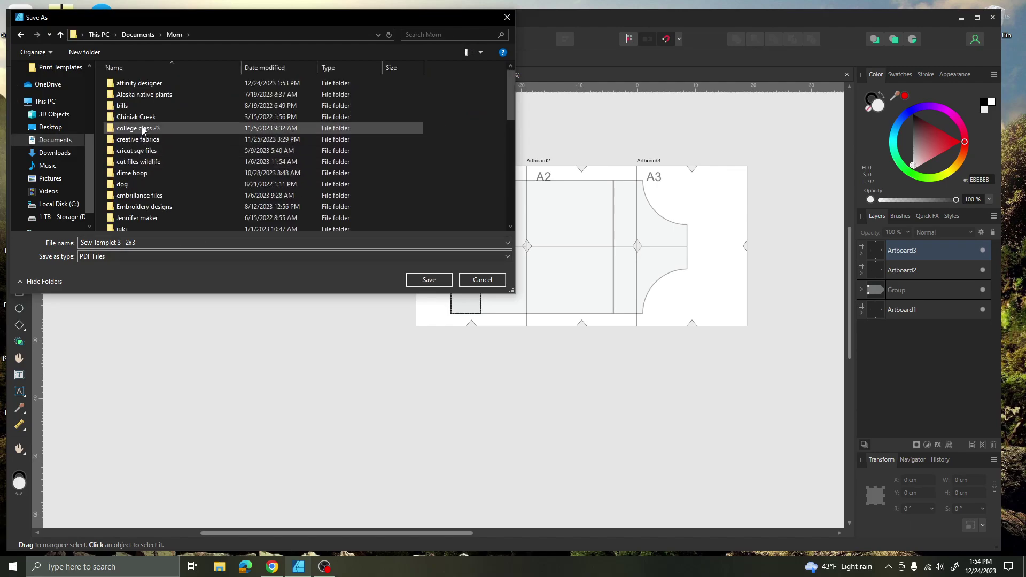
pyautogui.doubleClick(136, 84)
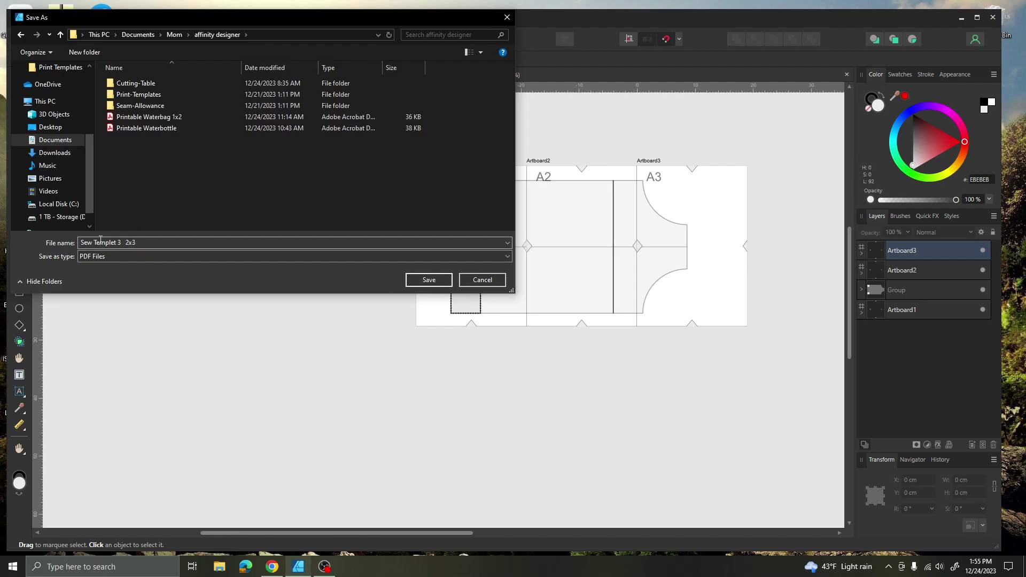
# Name the PDF "Printable Waterbottle 5" and save it.
pyautogui.click(138, 243)
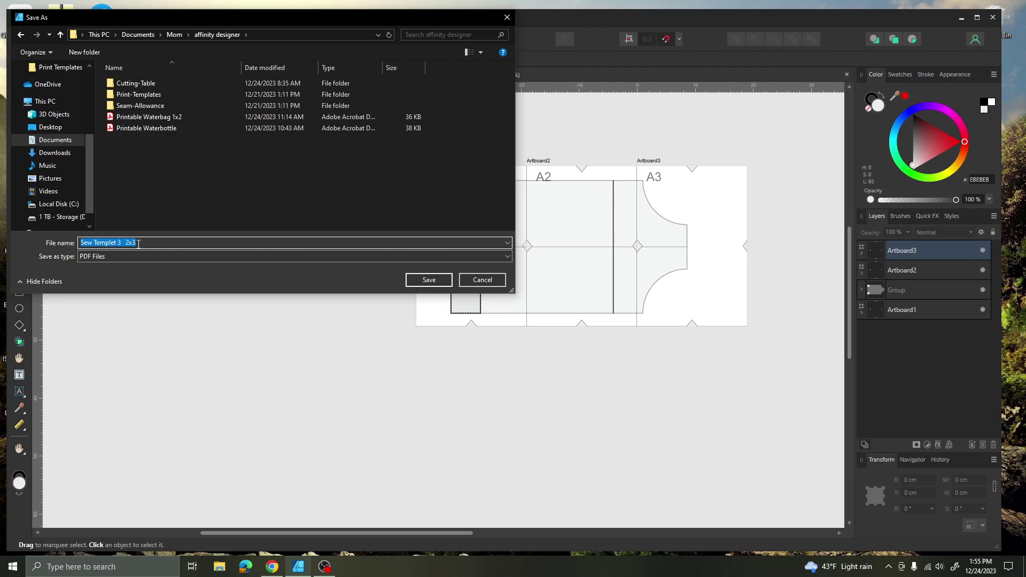
pyautogui.press('BackSpace')
pyautogui.write('Printable')
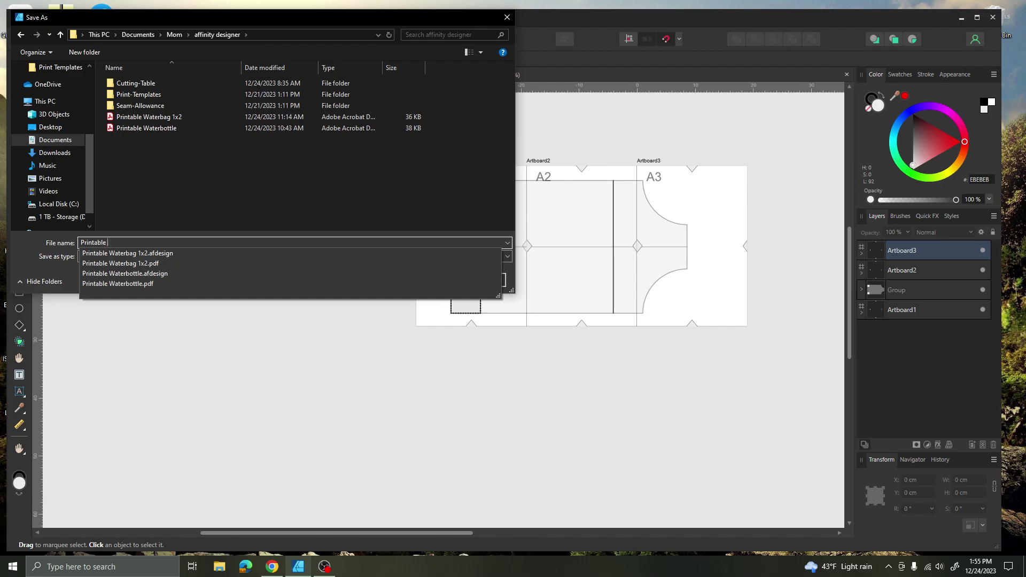
pyautogui.write('Waterbottl')
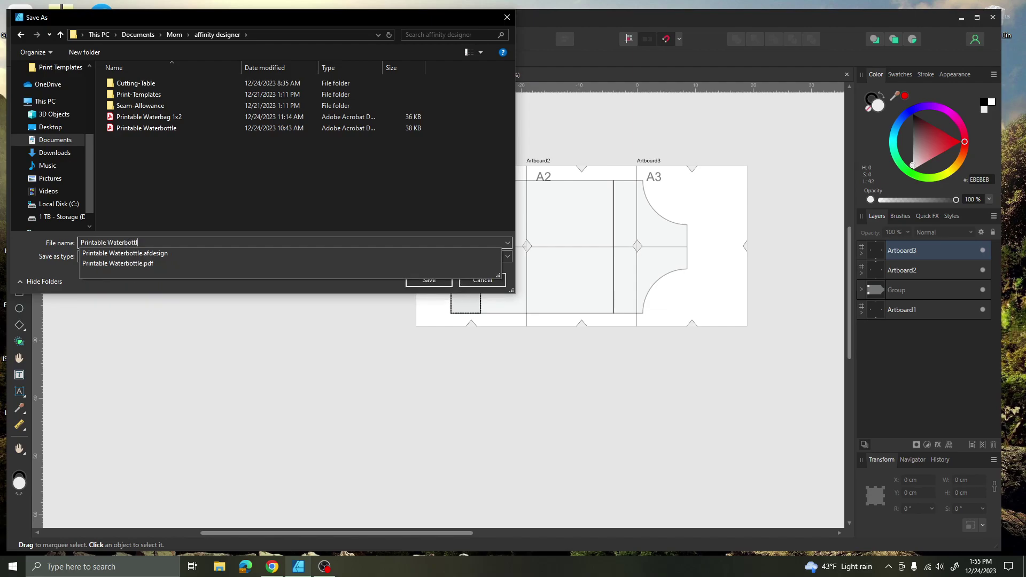
pyautogui.write('e')
pyautogui.click(139, 245)
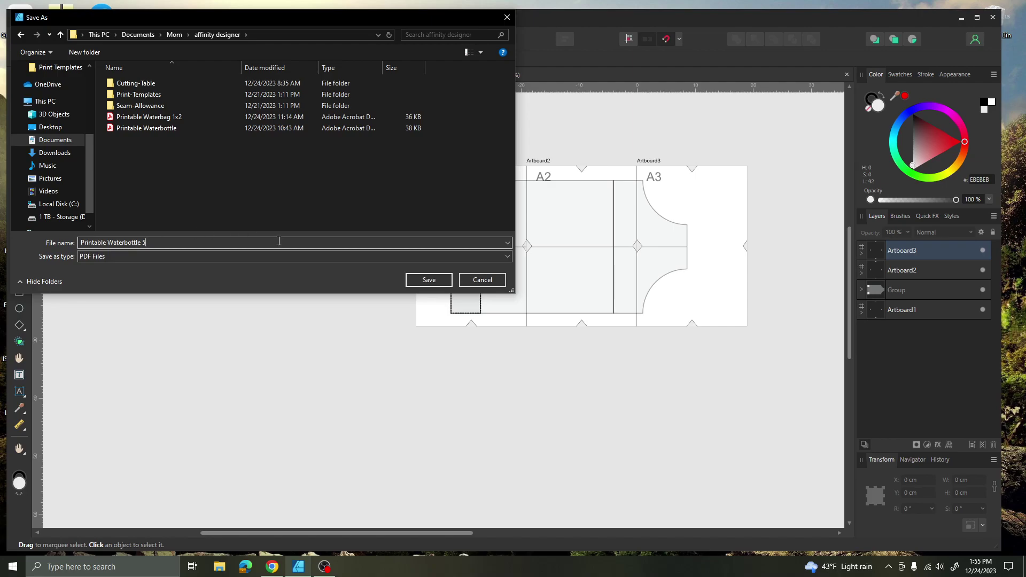
pyautogui.write('5')
pyautogui.click(426, 281)
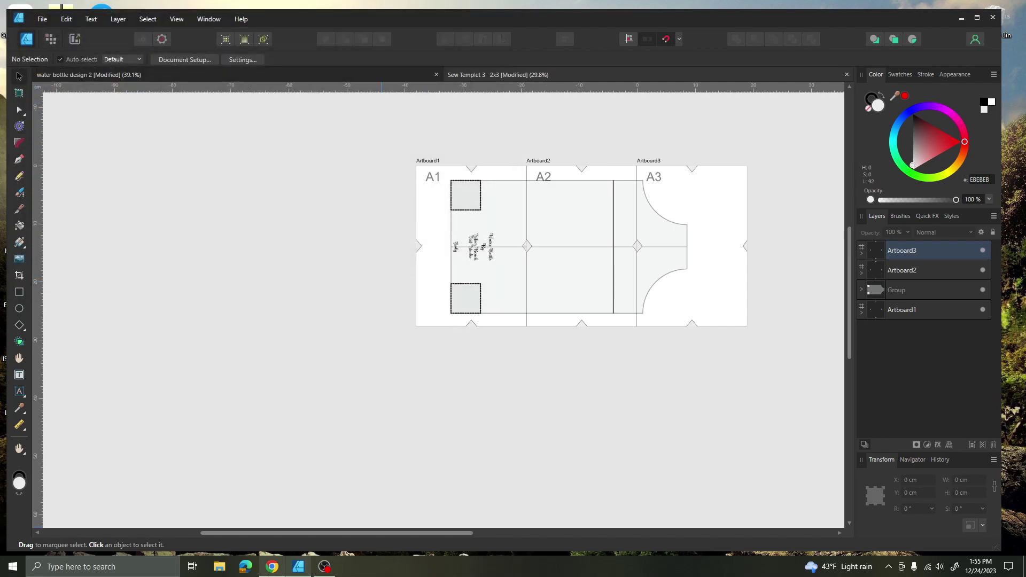
# Open the "Printable Waterbottle 5" PDF from the affinity designer folder in File Explorer, maximize its Acrobat window, and bring up the print settings.
pyautogui.click(219, 567)
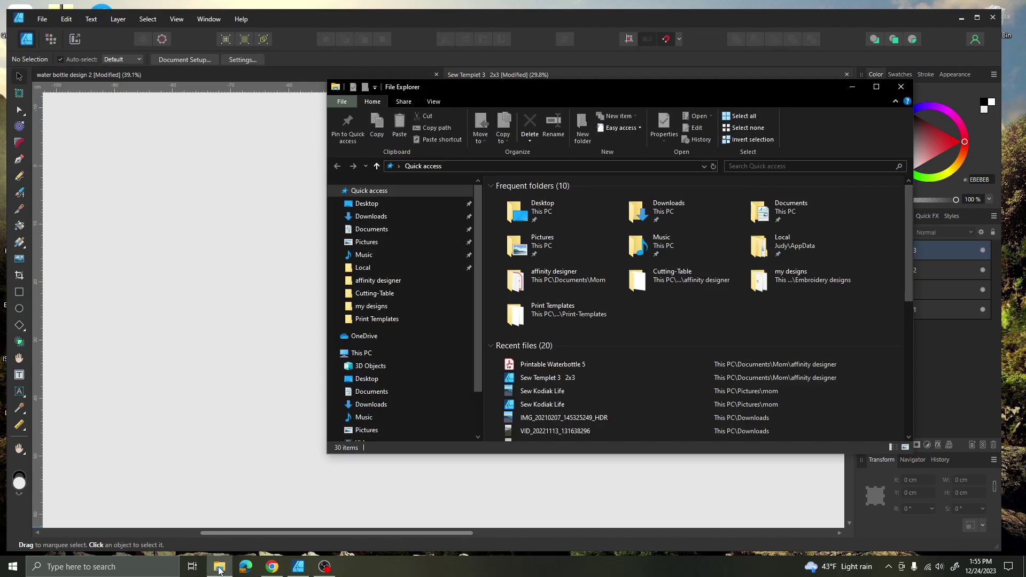
pyautogui.click(367, 283)
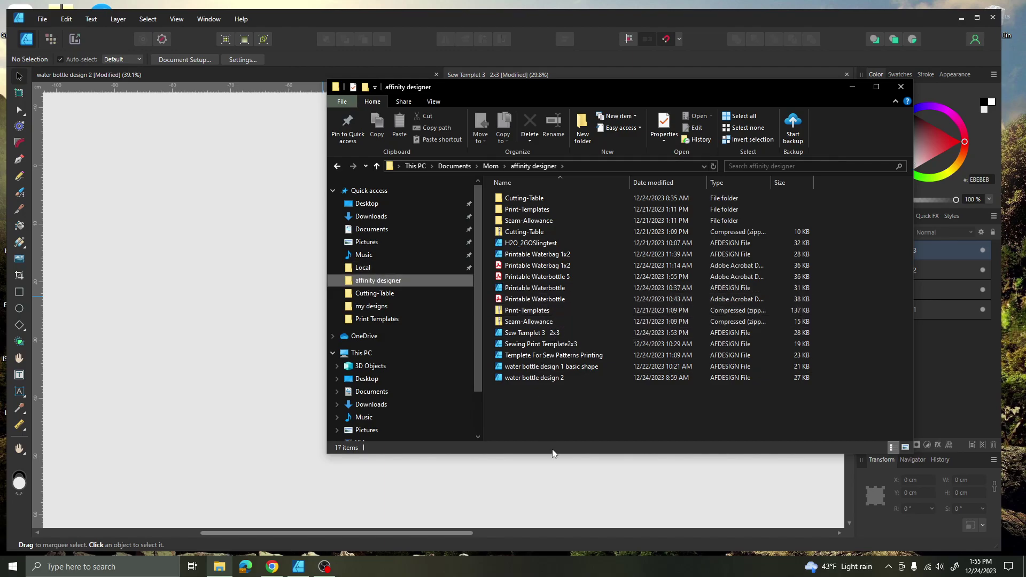
pyautogui.doubleClick(548, 277)
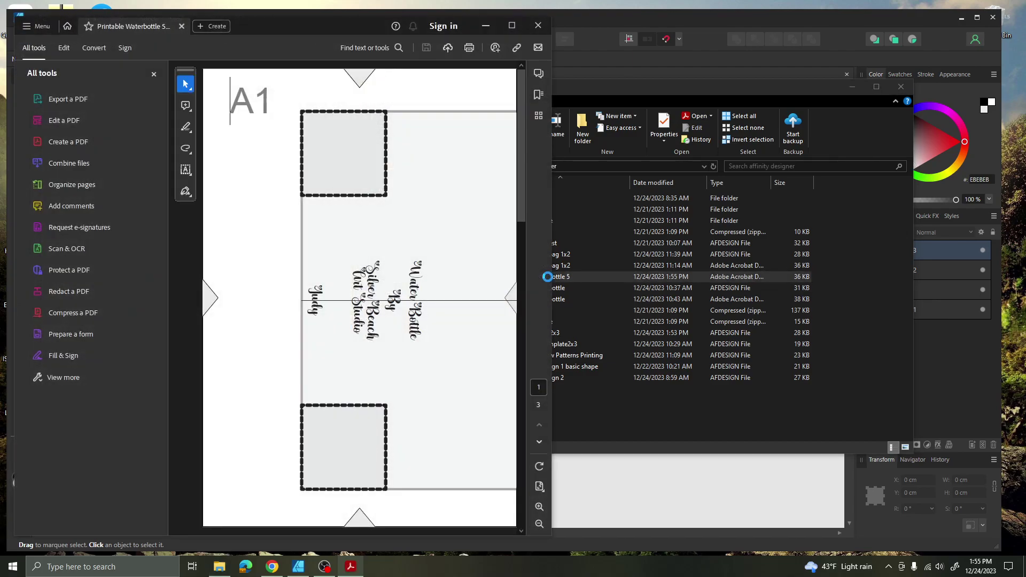
pyautogui.click(512, 26)
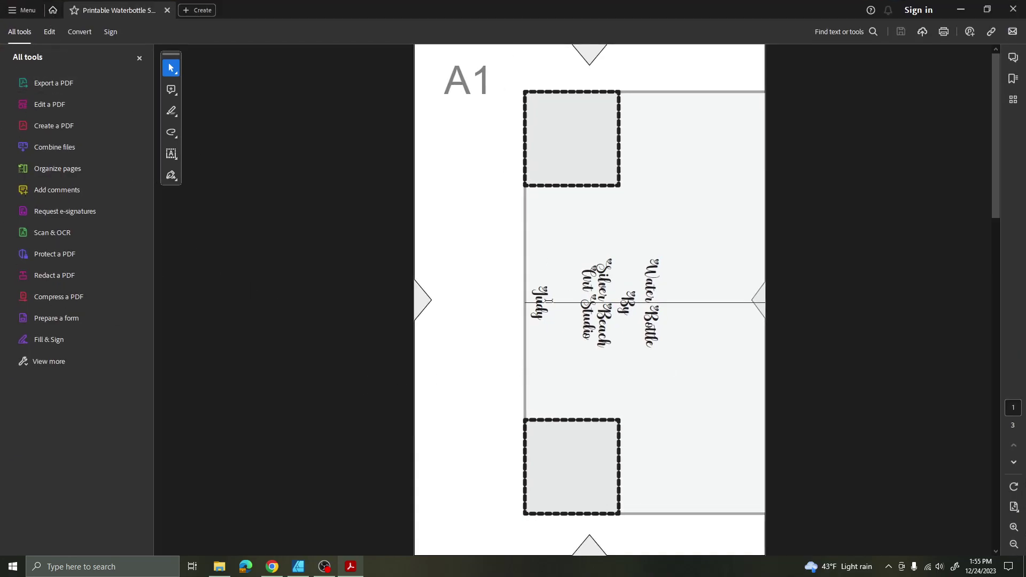
pyautogui.click(943, 34)
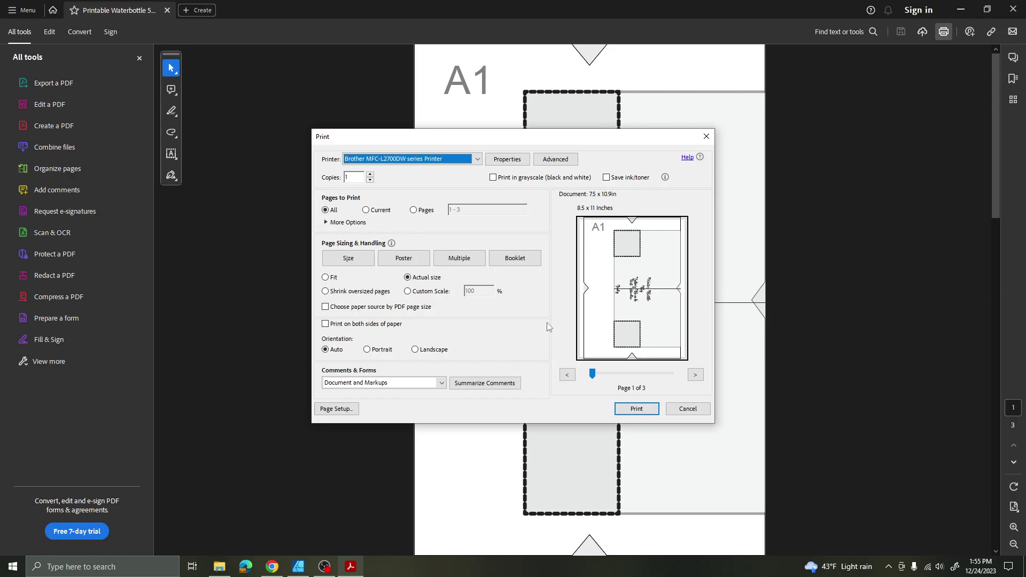
# Set the print range to pages 1 - 3, preview each page through the last one, and print the pattern.
pyautogui.click(414, 211)
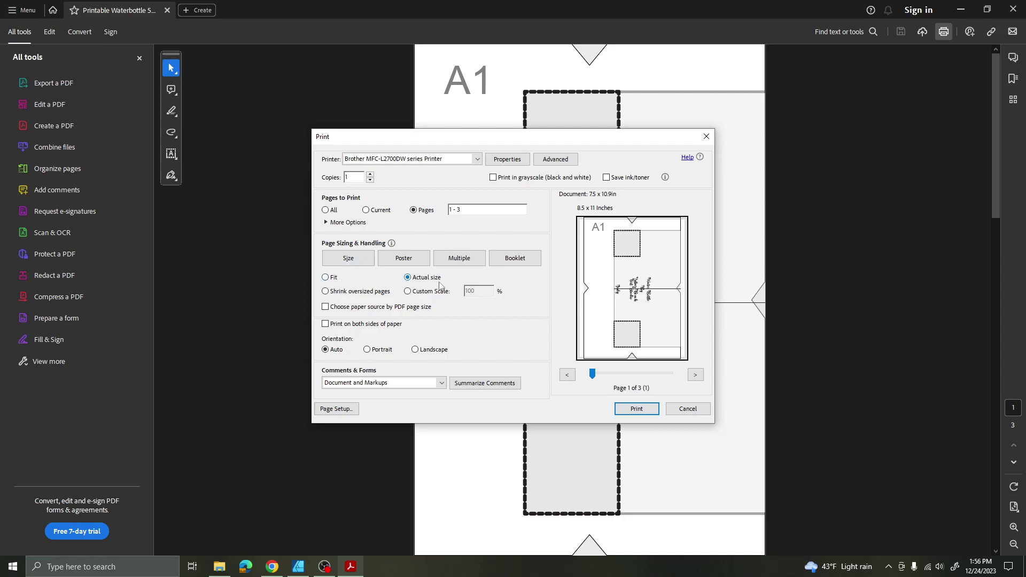
pyautogui.click(698, 377)
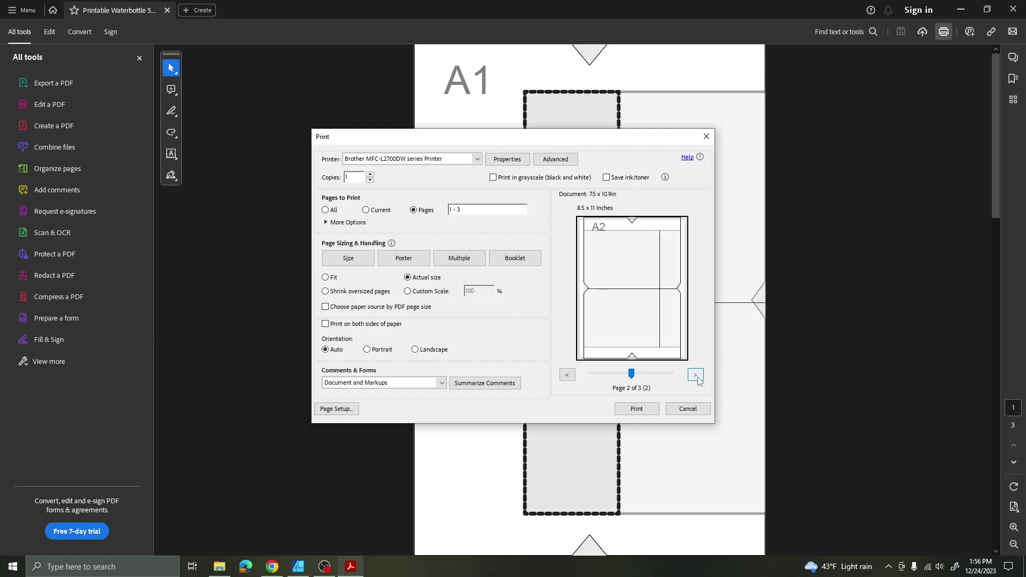
pyautogui.click(696, 375)
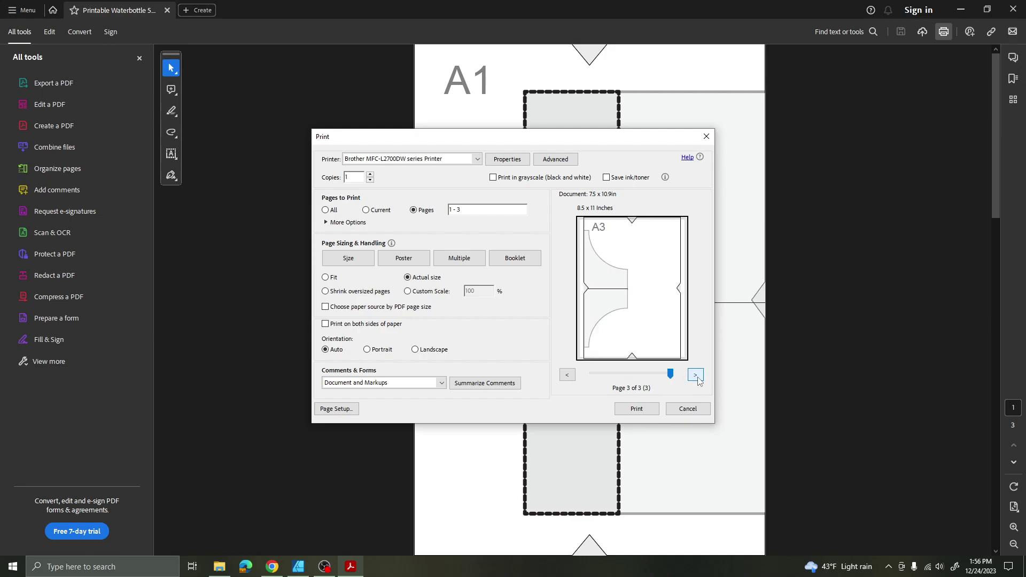
pyautogui.click(638, 409)
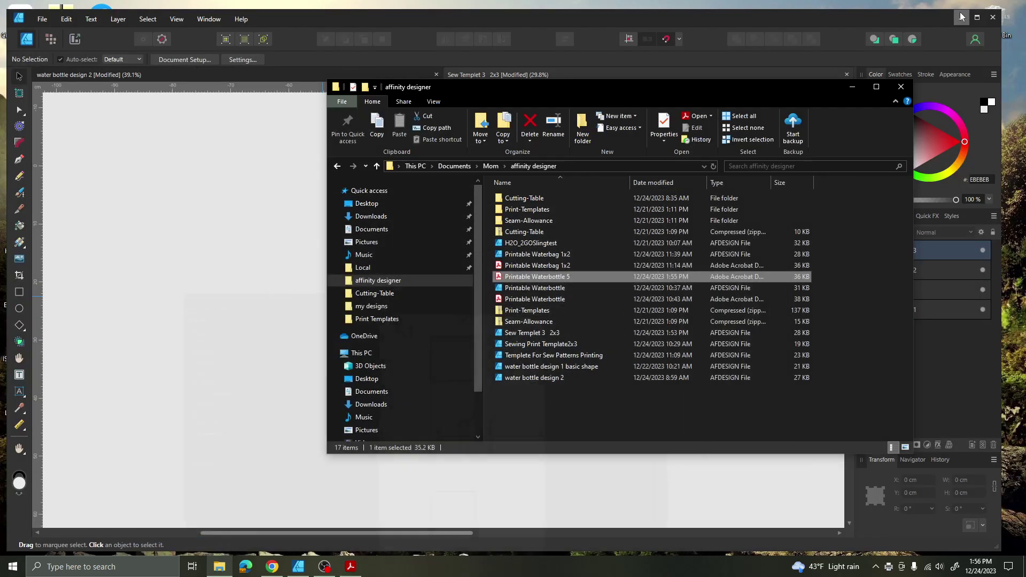
# Minimize the Acrobat window and close the affinity designer folder window to return to the artboard layout in Affinity Designer.
pyautogui.click(961, 10)
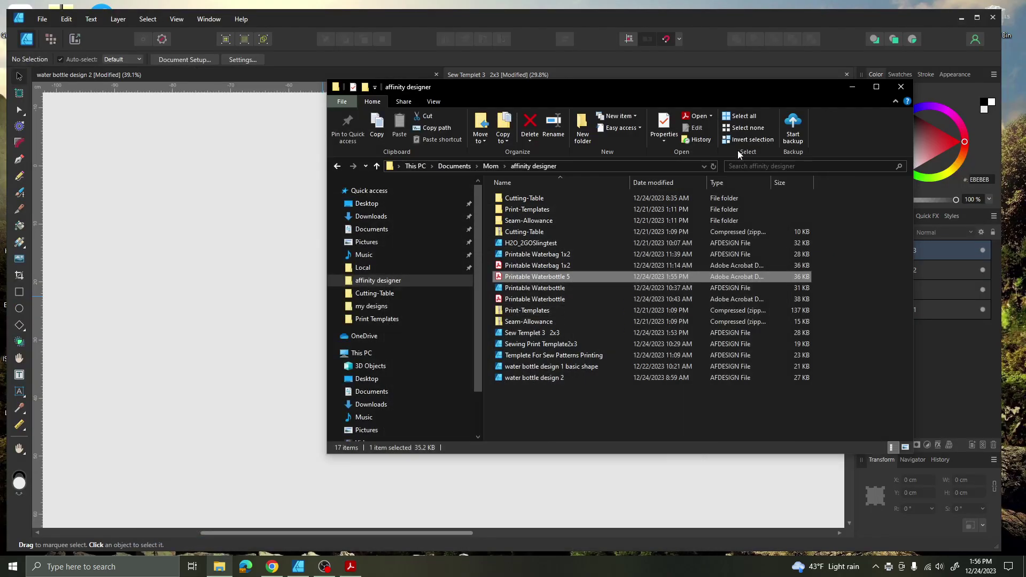
pyautogui.click(902, 88)
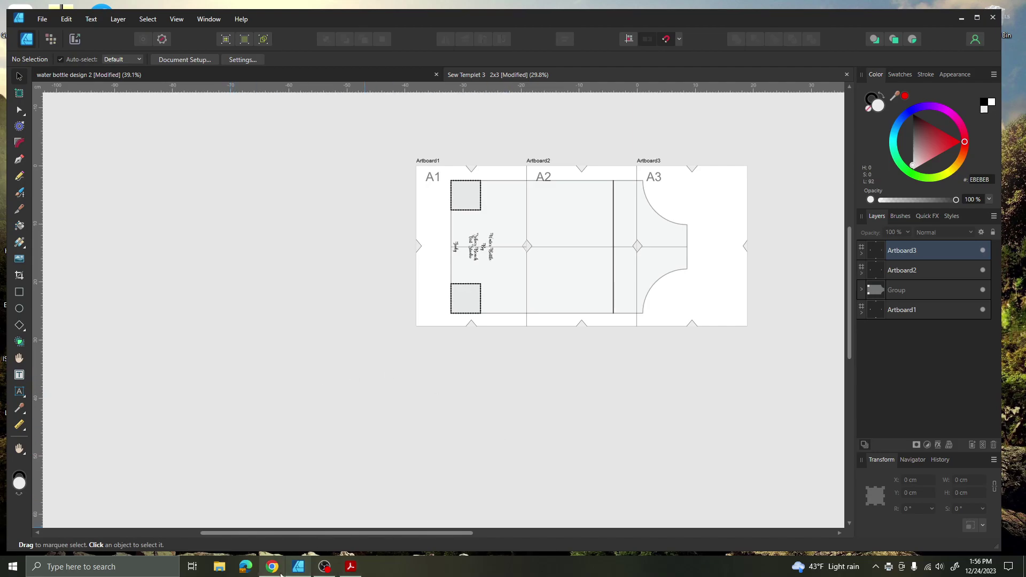
pyautogui.click(325, 567)
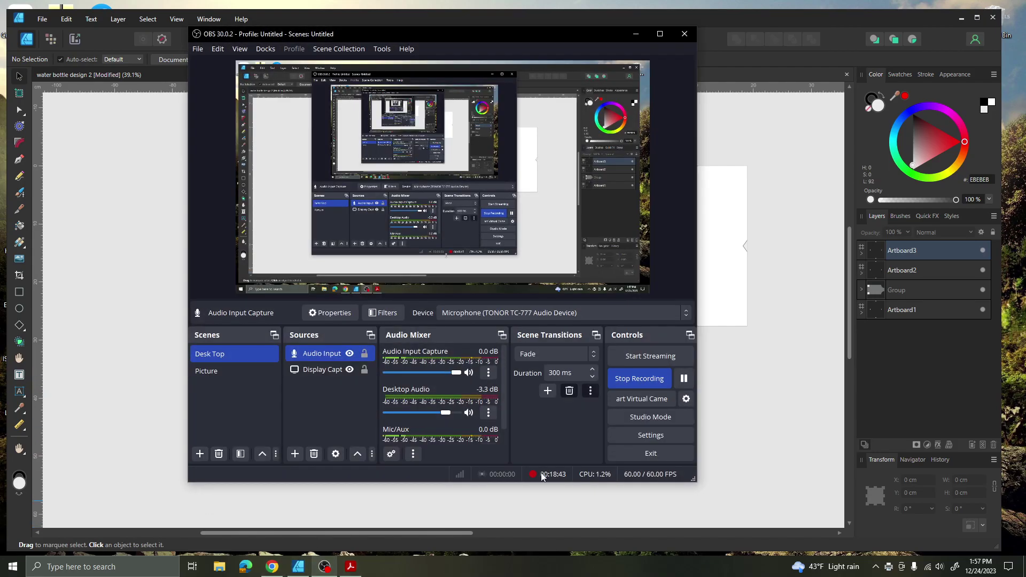